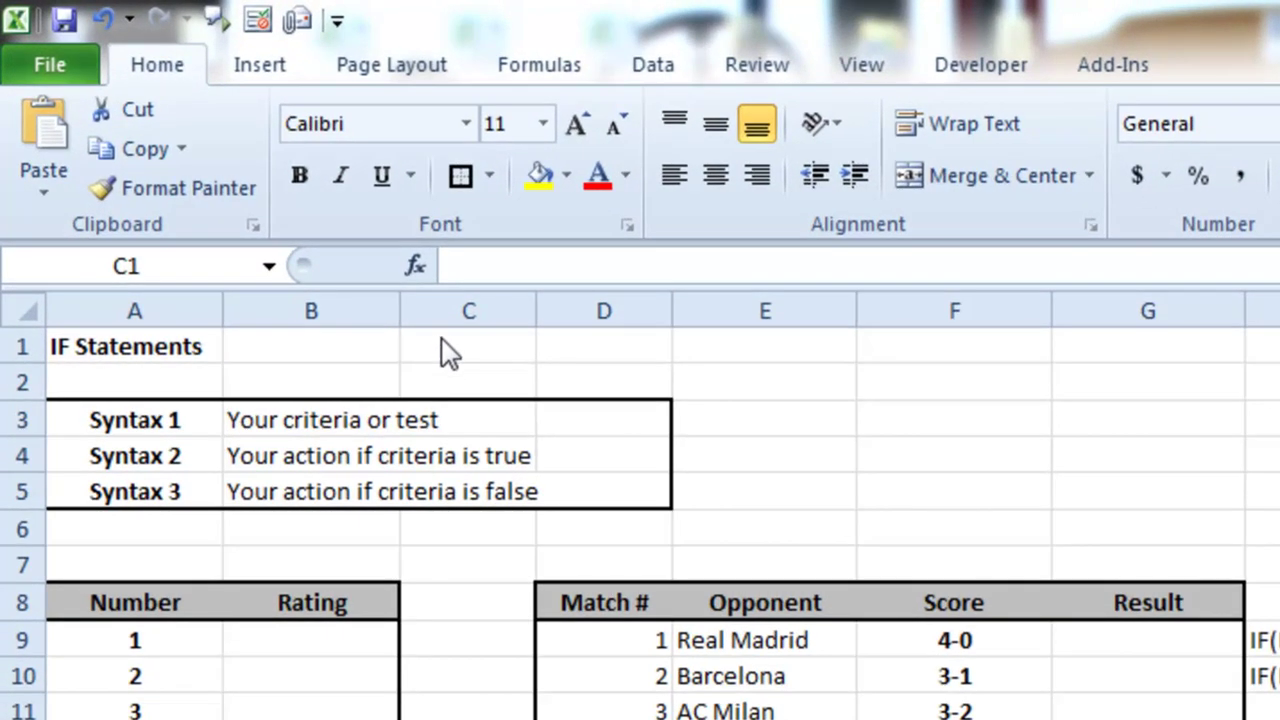
Step: Draft a trial IF formula in spare cell C1, then clear it again
left_click(446, 350)
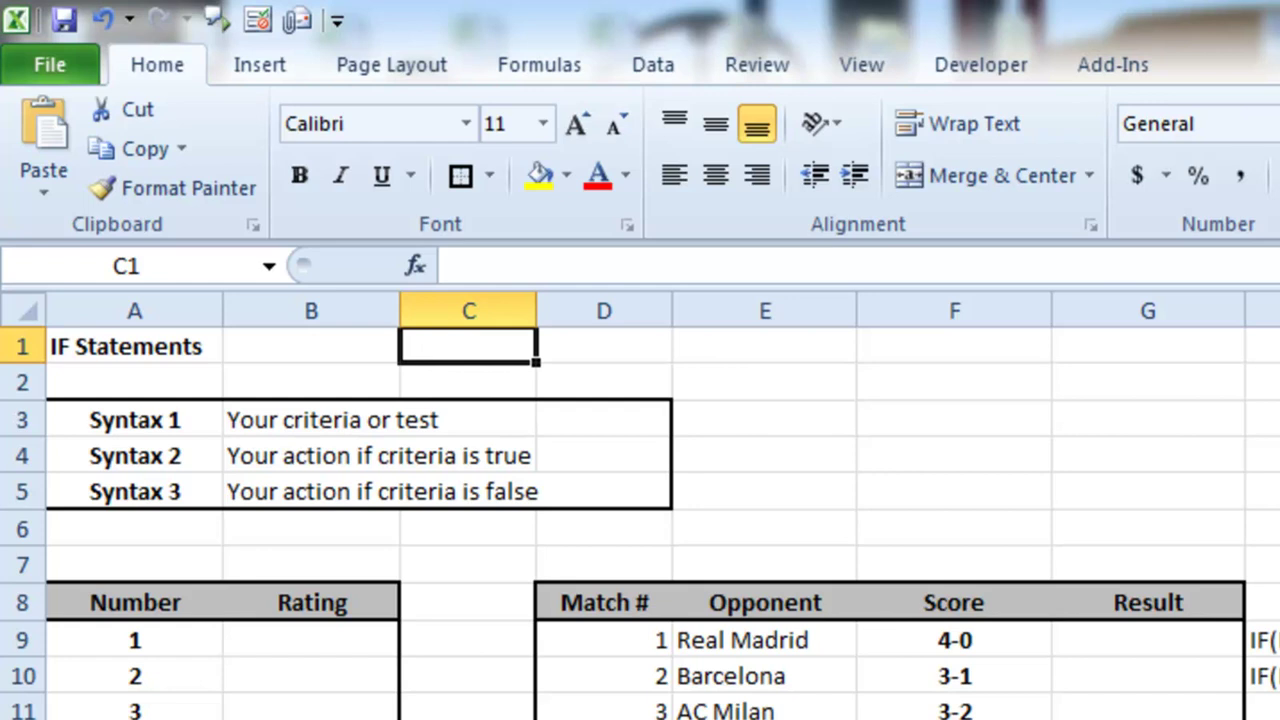
type("=if(")
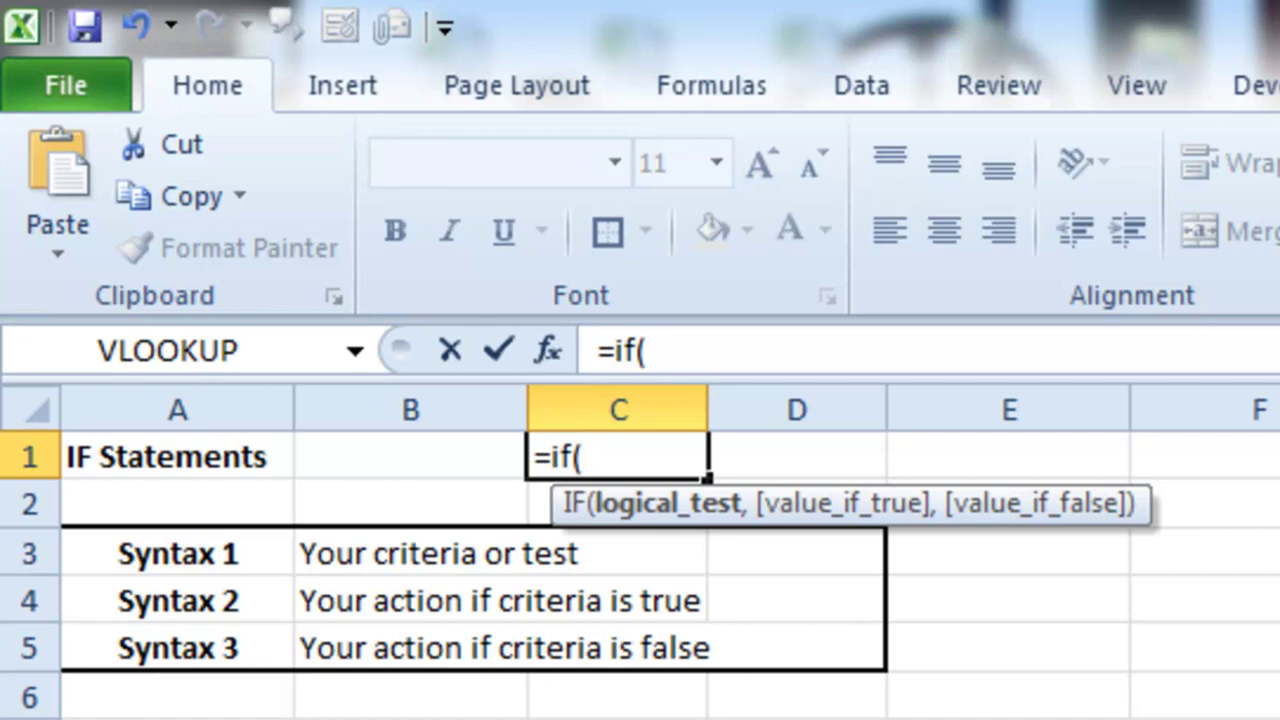
type(",")
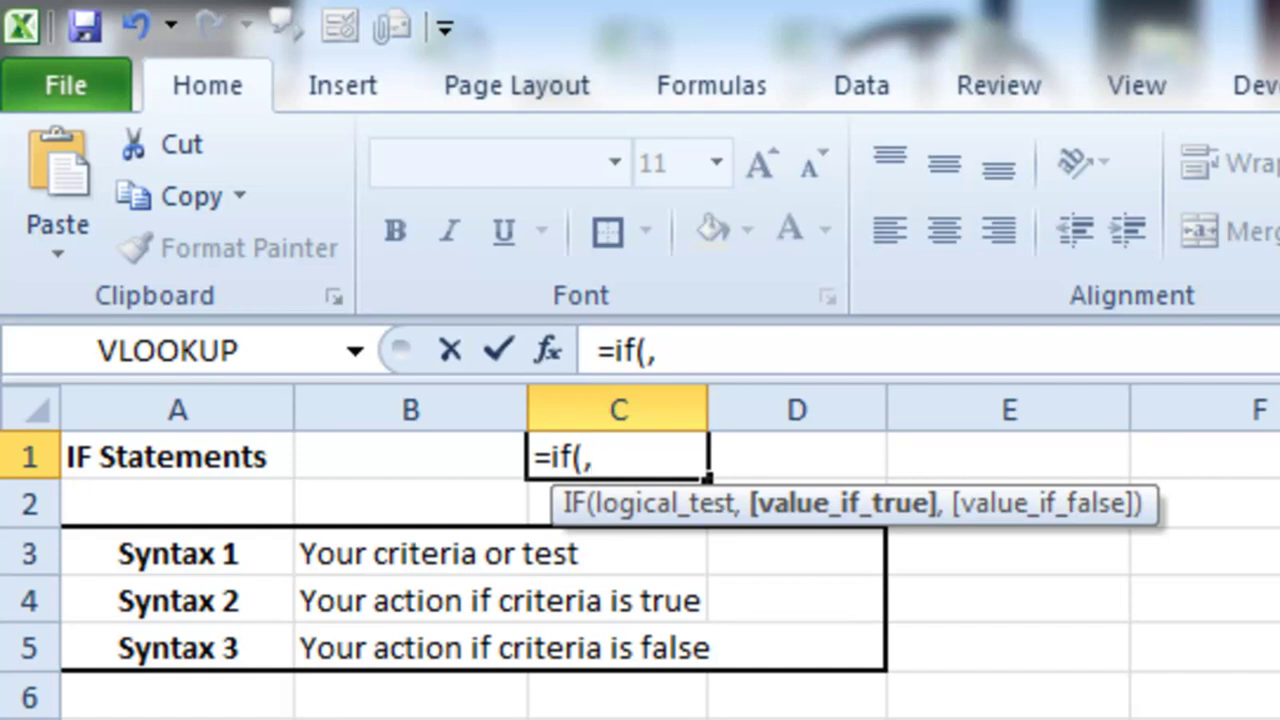
type(",")
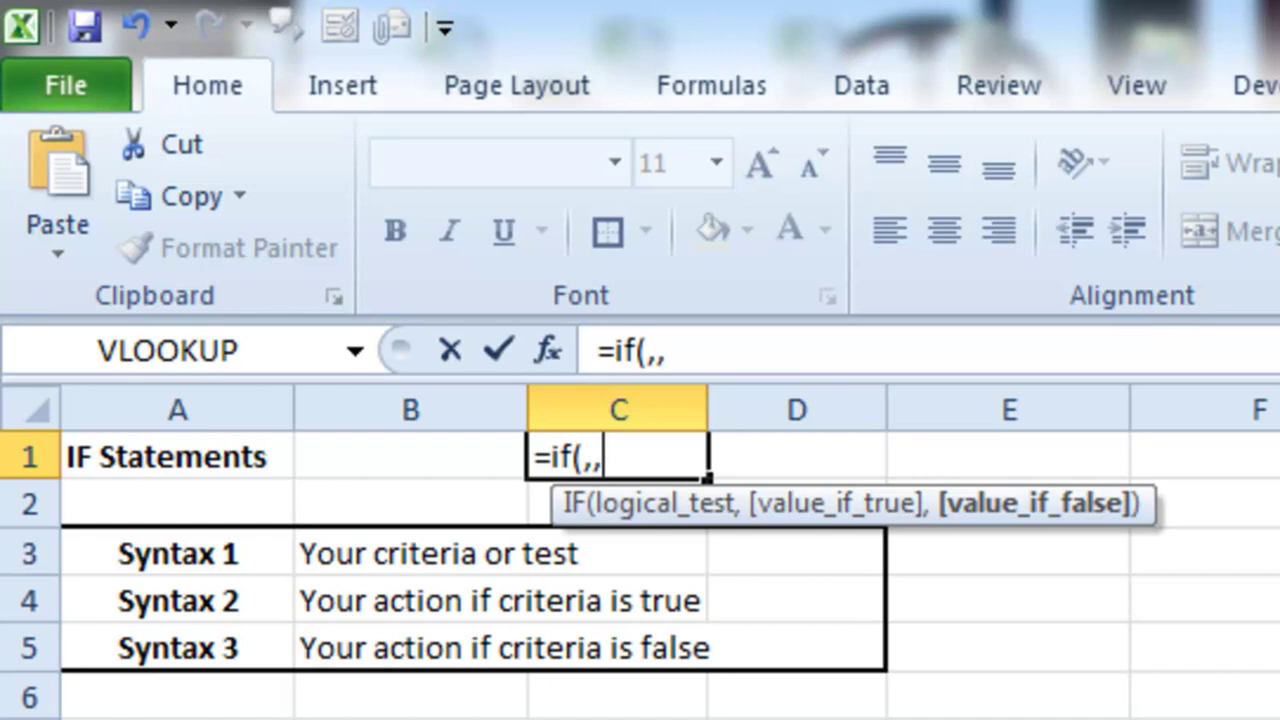
key("BackSpace")
key("BackSpace")
key("BackSpace")
key("BackSpace")
key("BackSpace")
key("BackSpace")
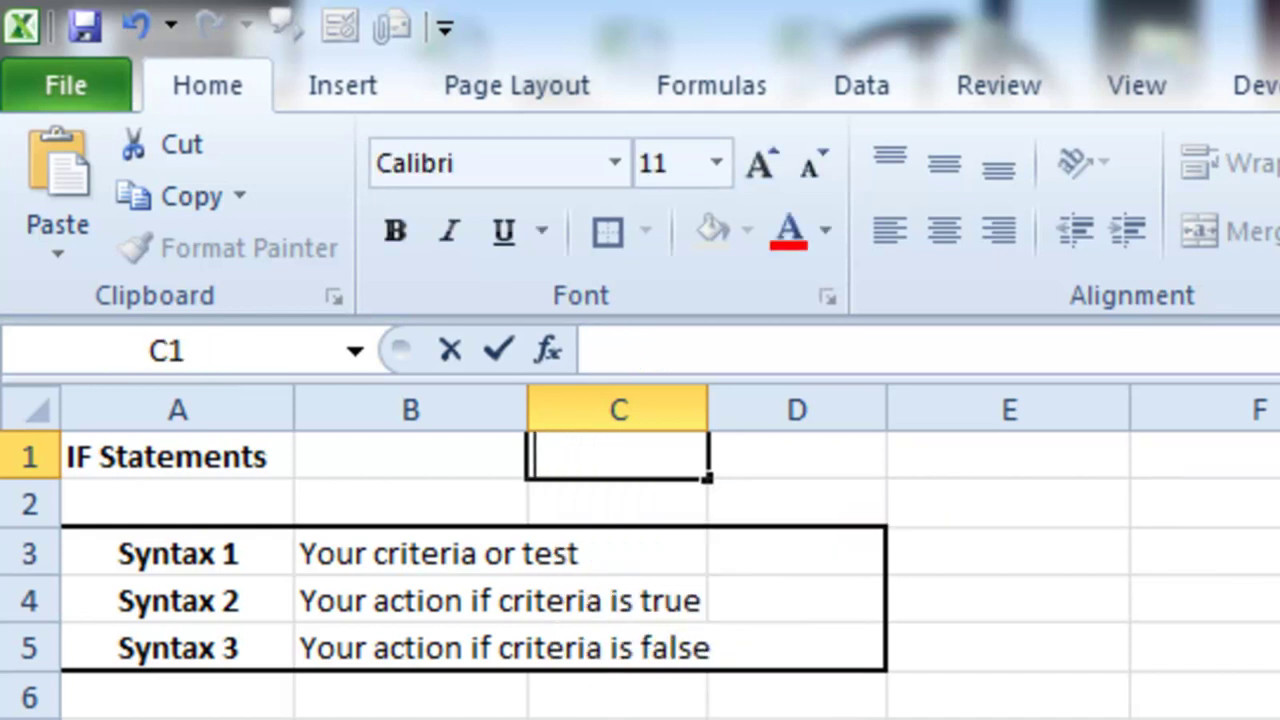
key("Return")
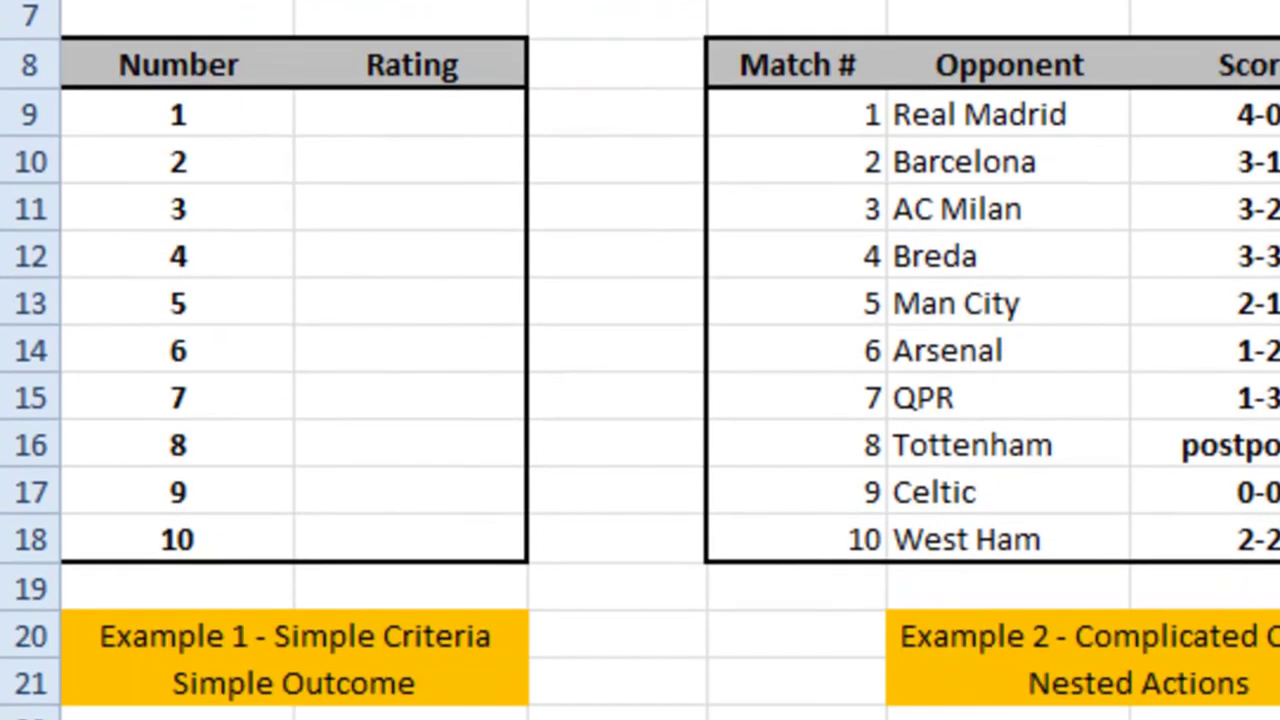
Step: Enter =IF(A9>5,"Pass","Fail") in B9 so number 1's Rating shows Fail
left_click(385, 107)
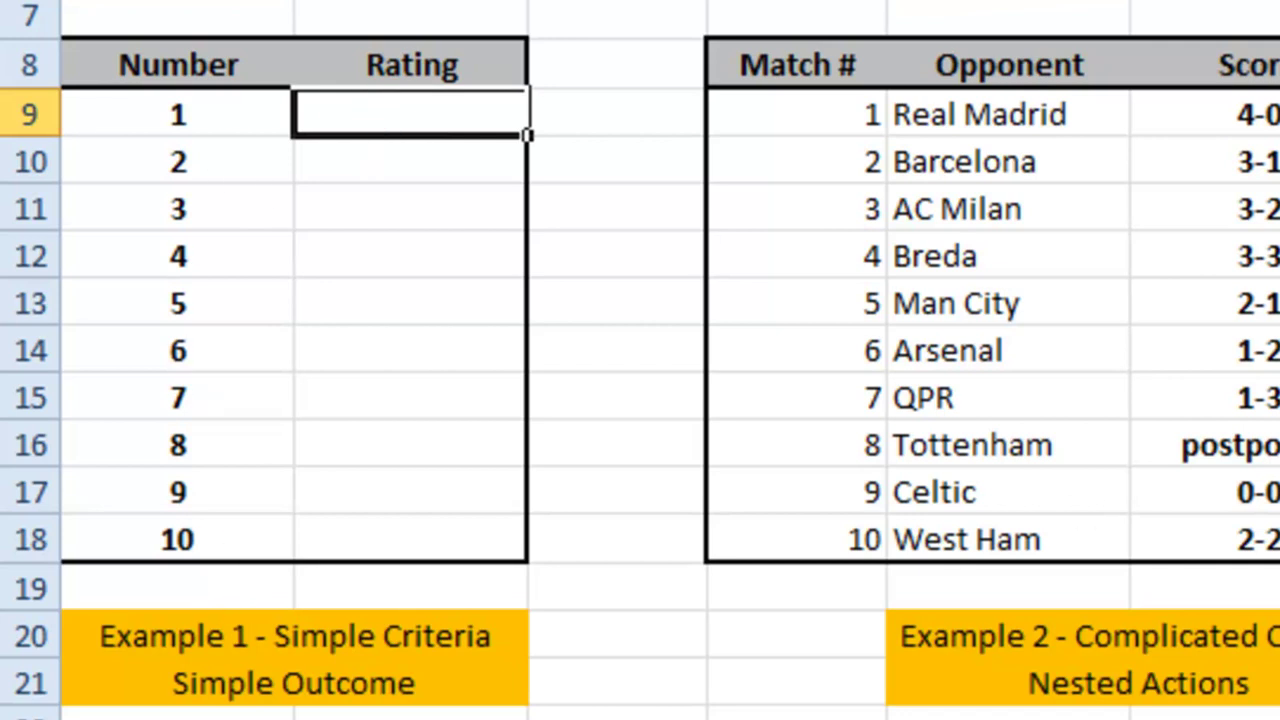
type("=if(")
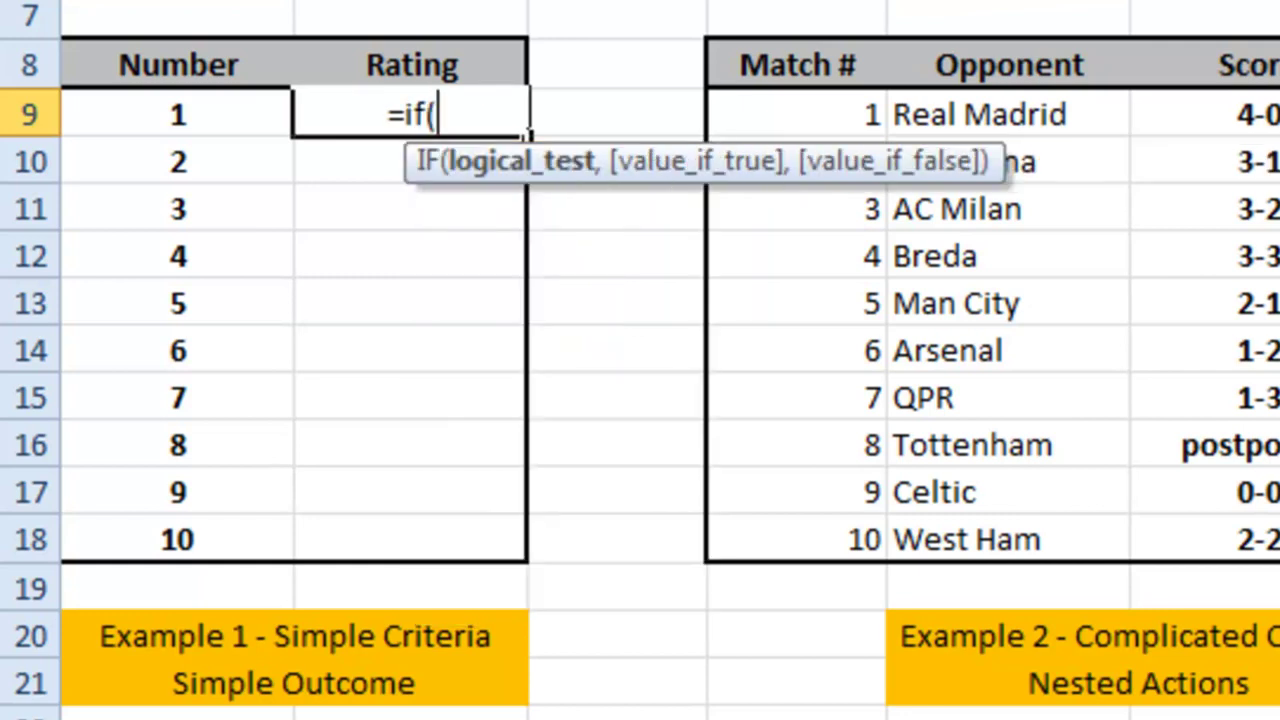
left_click(171, 109)
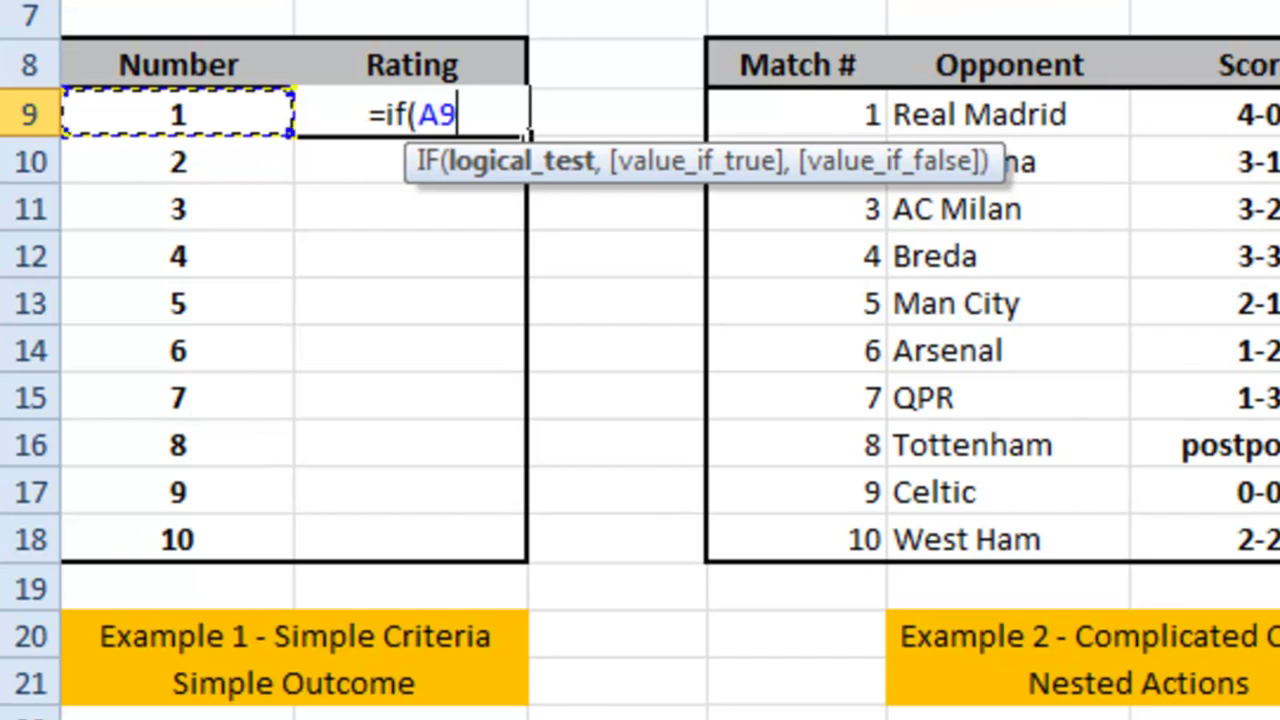
type(">5")
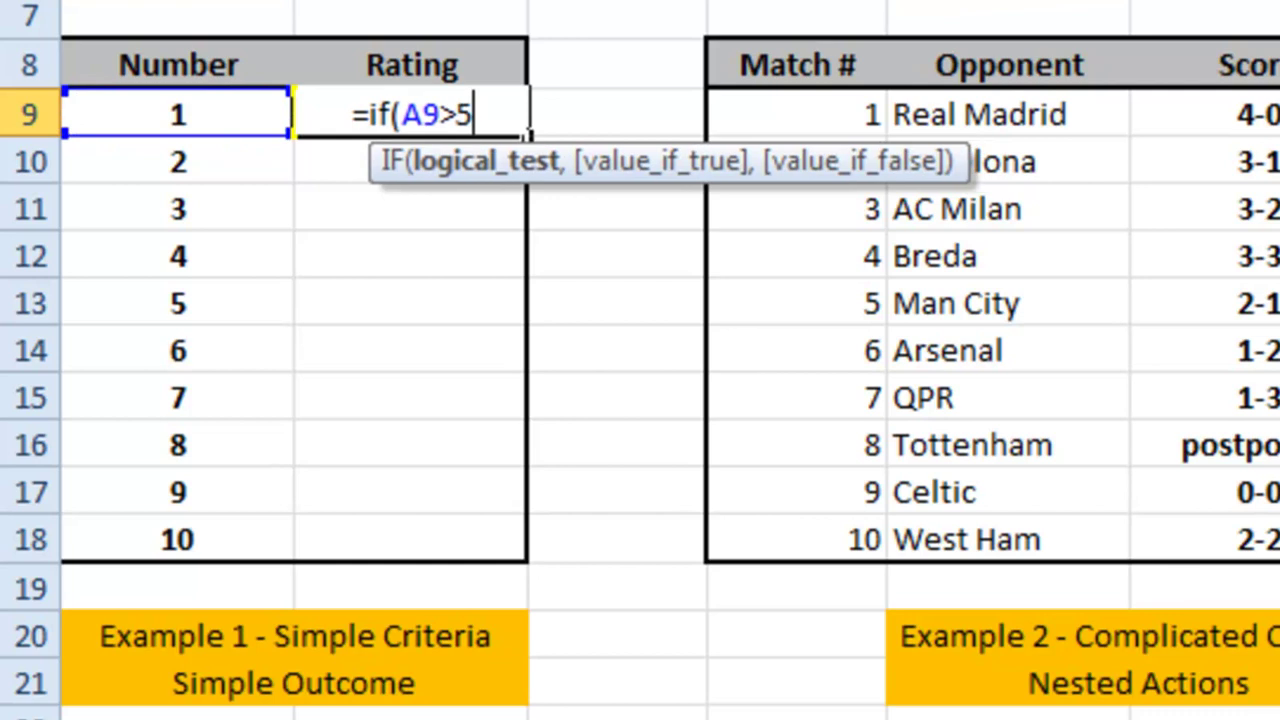
type(",\"")
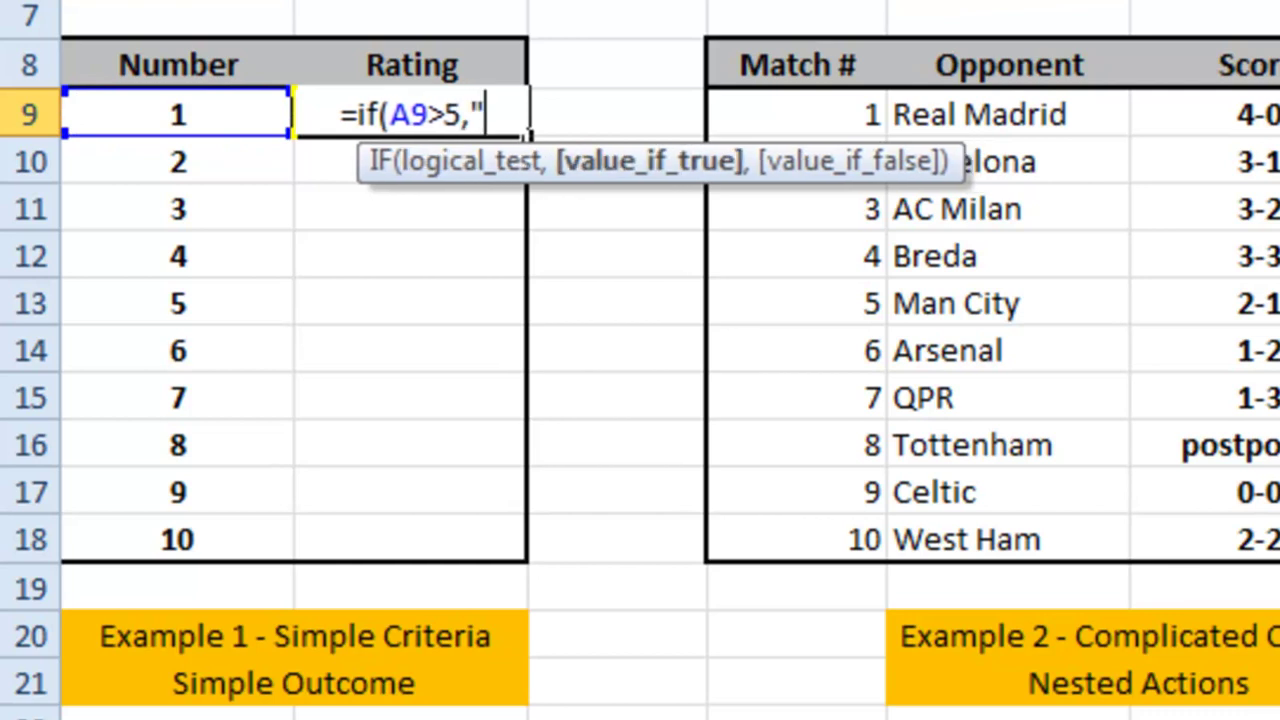
type("Pass\"")
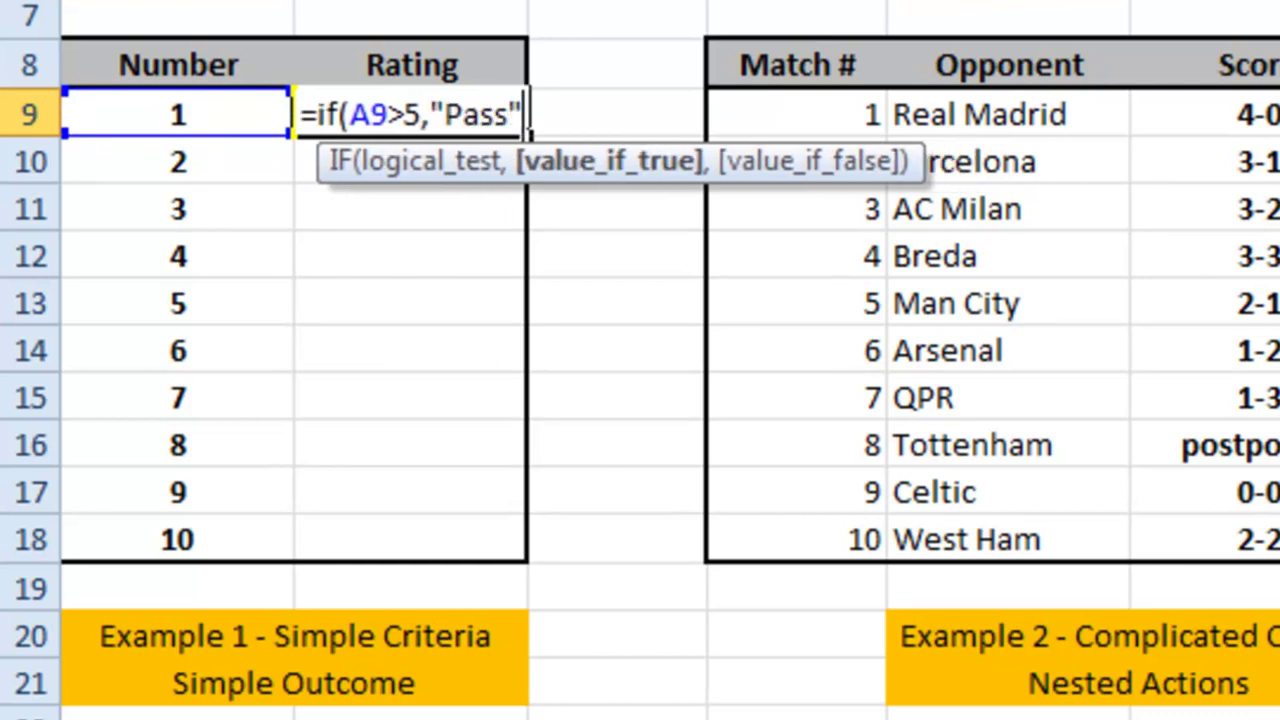
type(",\"")
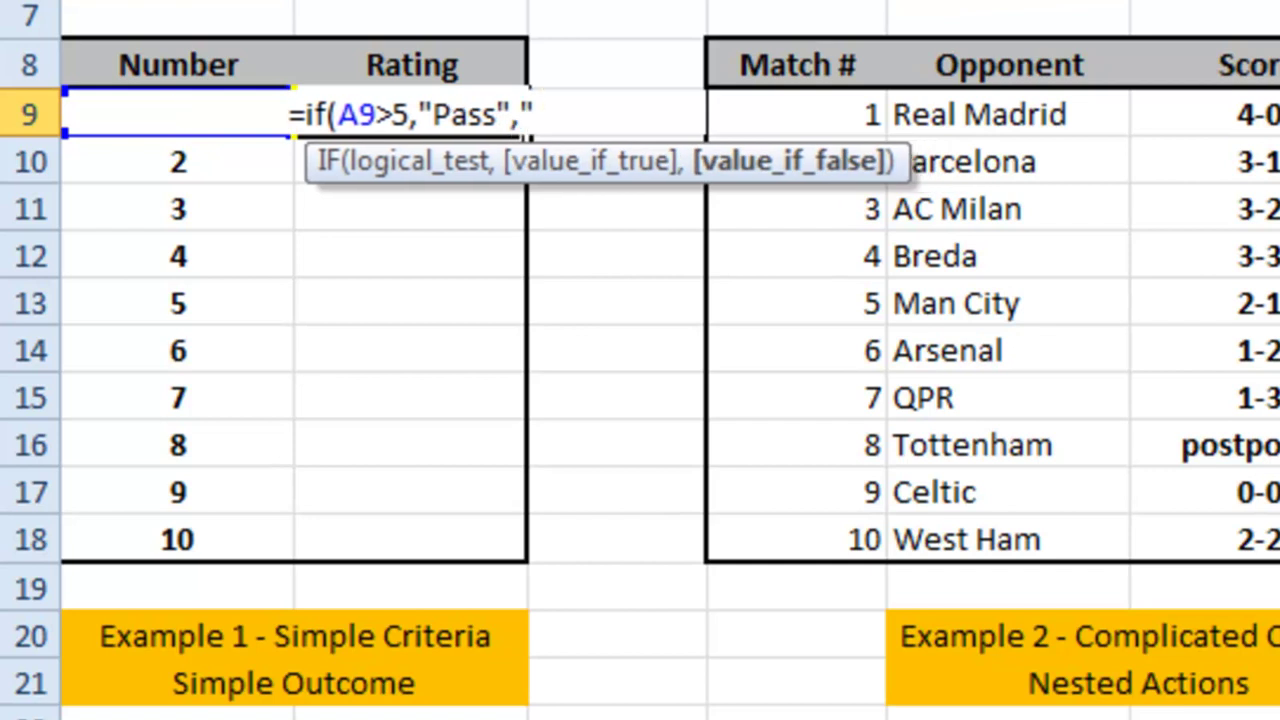
type("Fail")
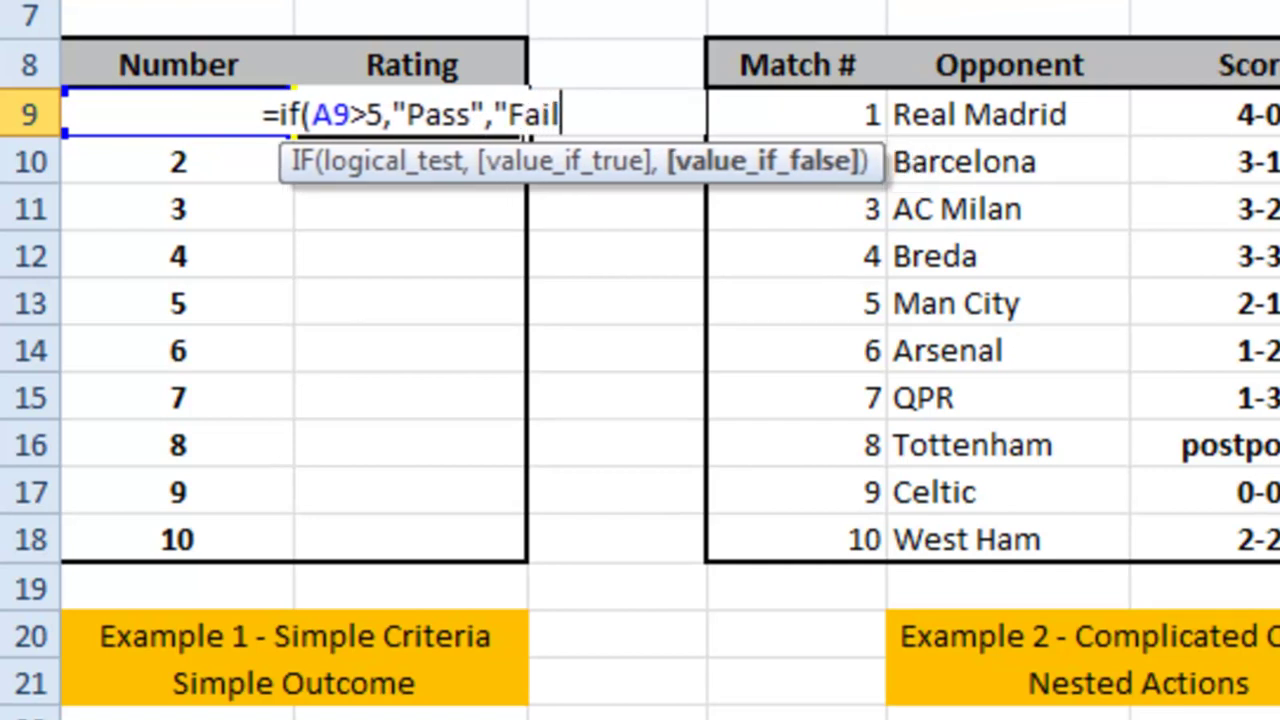
type("\")")
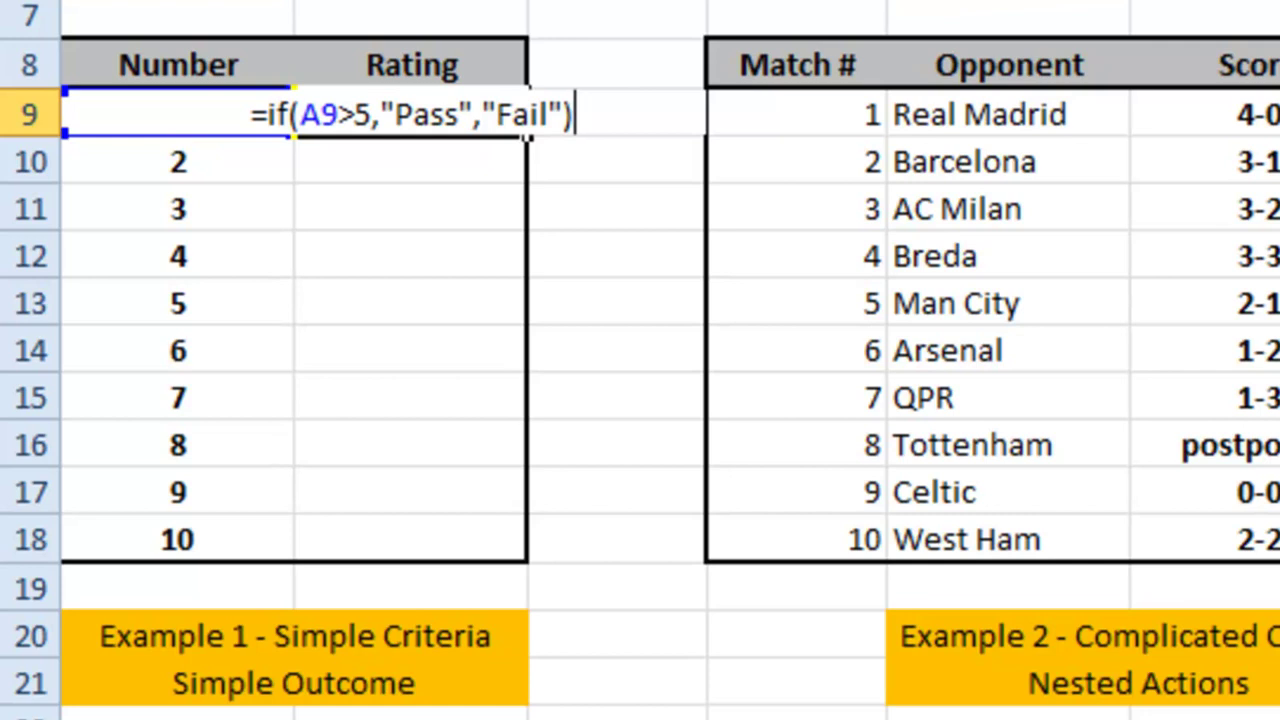
key("Return")
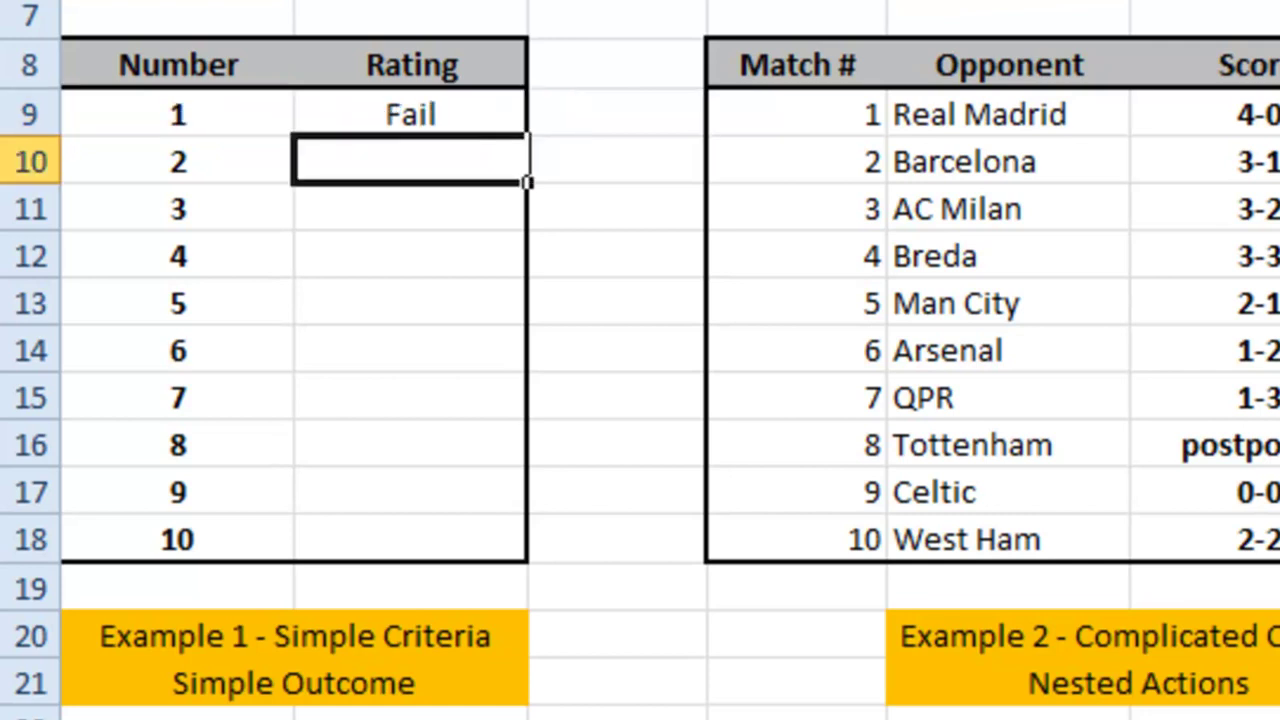
left_click(440, 114)
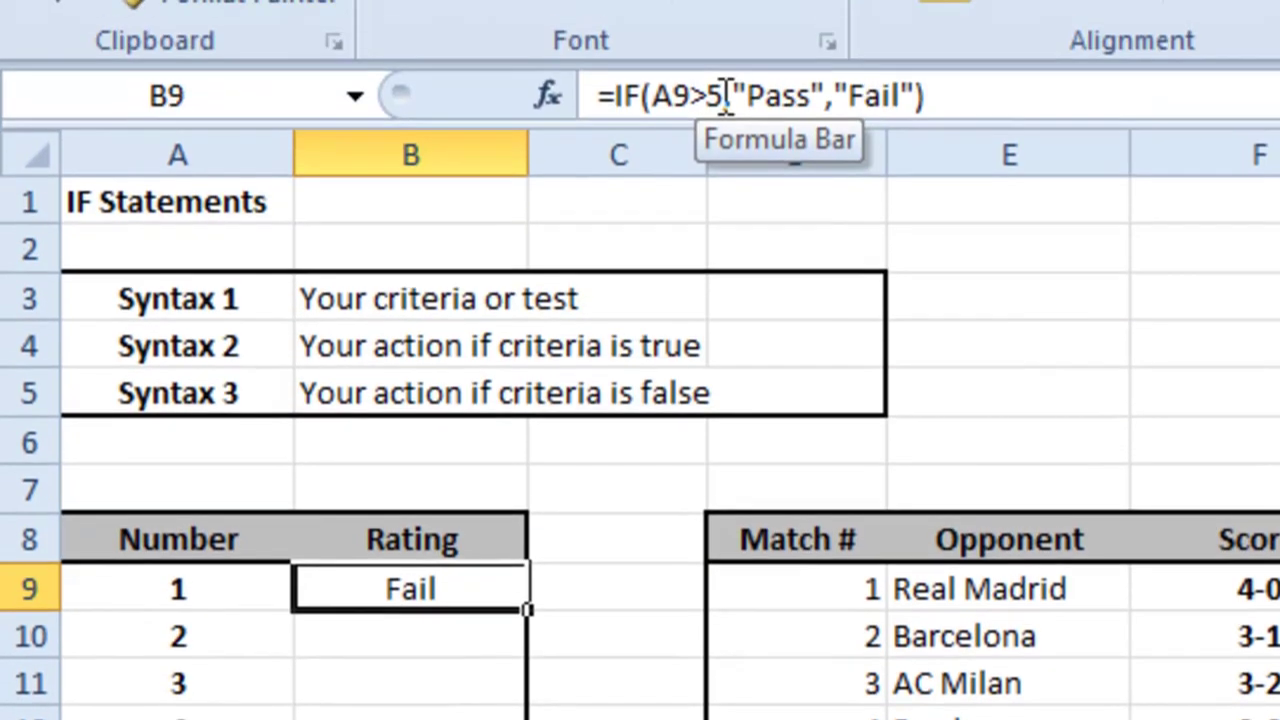
left_click(717, 95)
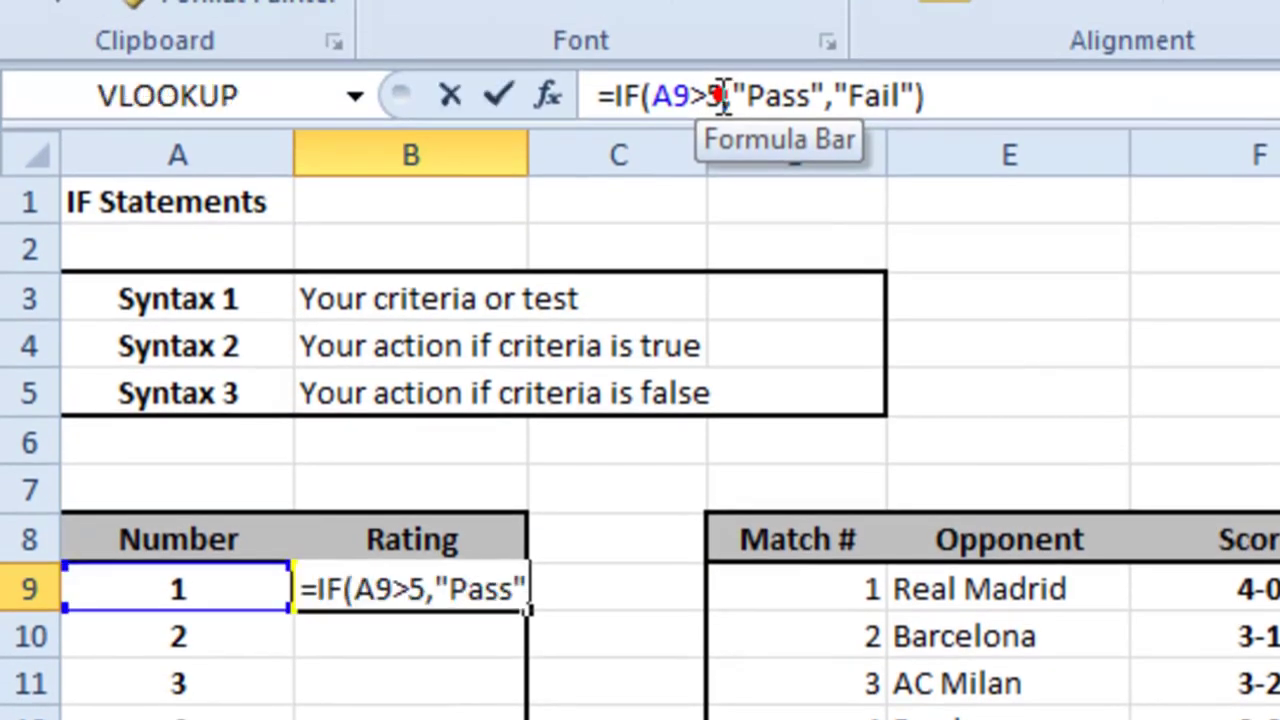
left_click_drag(717, 95, 652, 95)
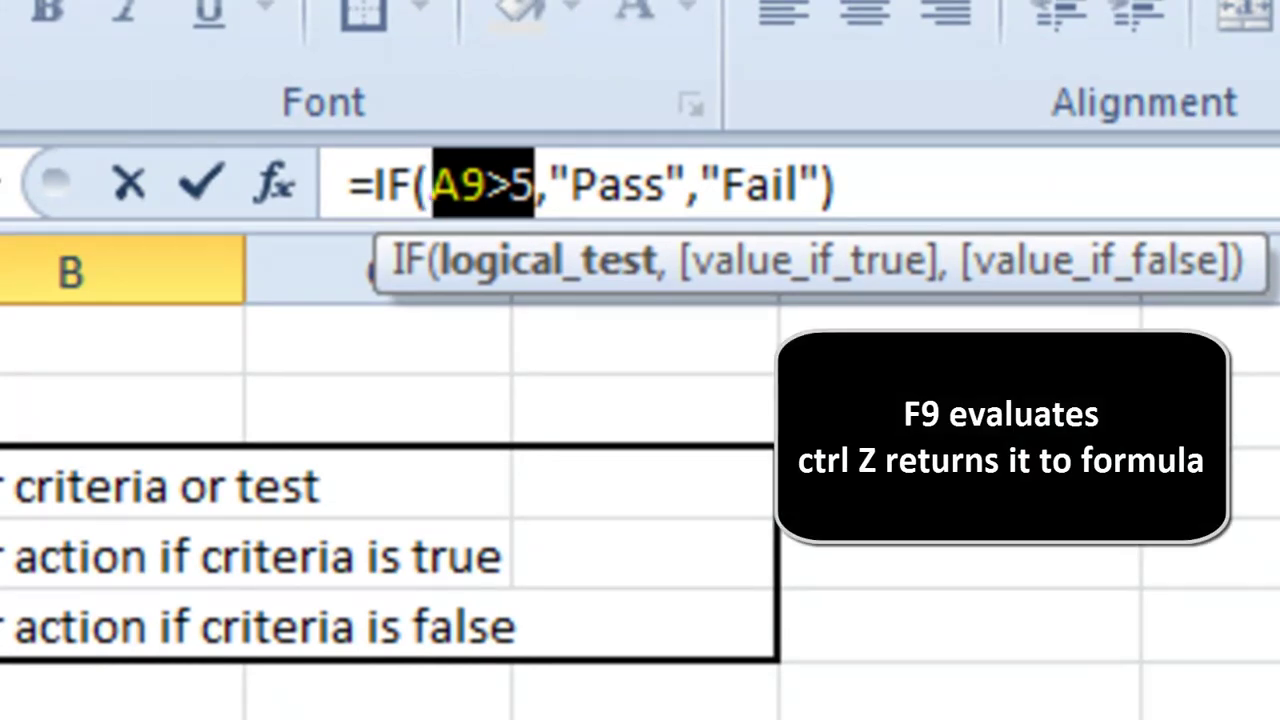
key("F9")
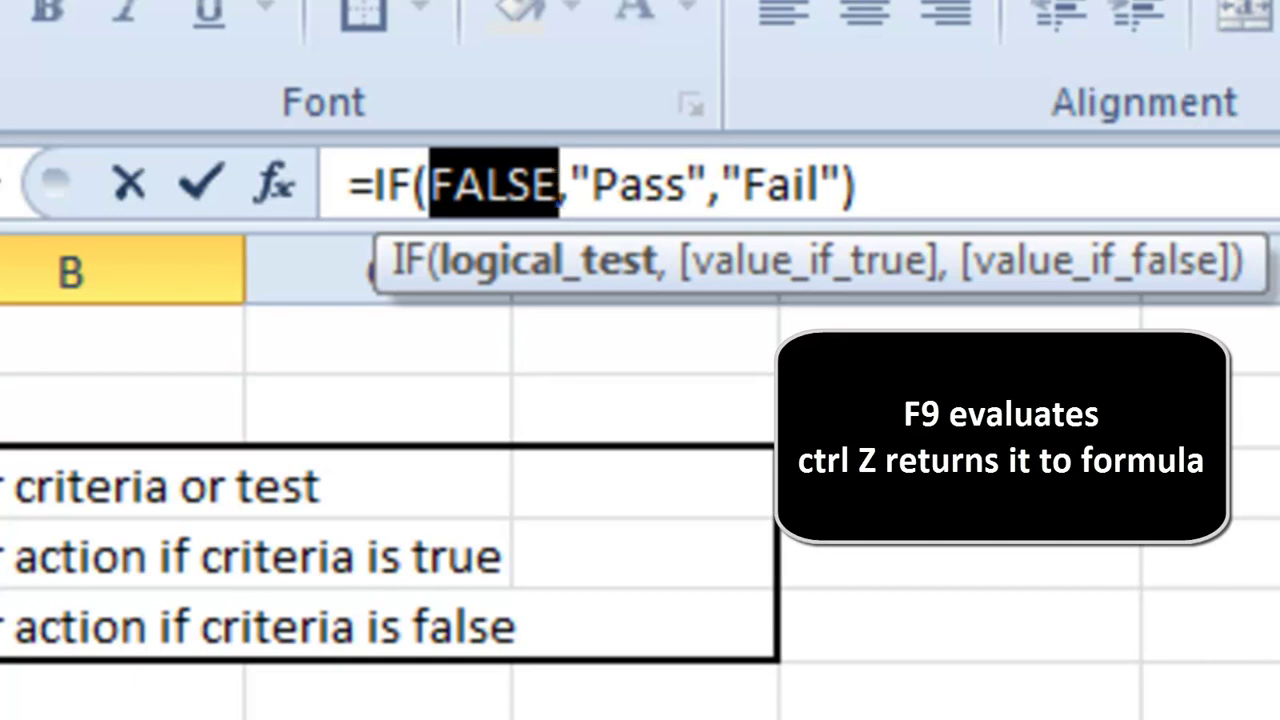
key("ctrl+z")
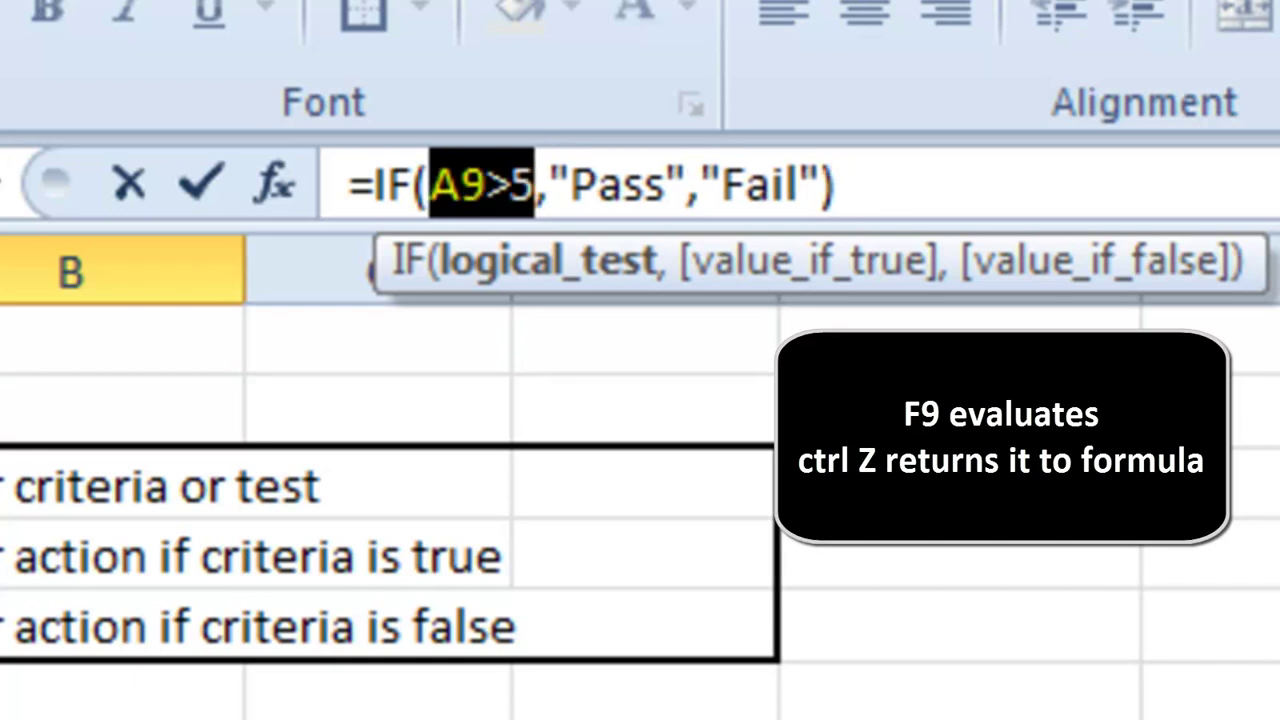
key("Escape")
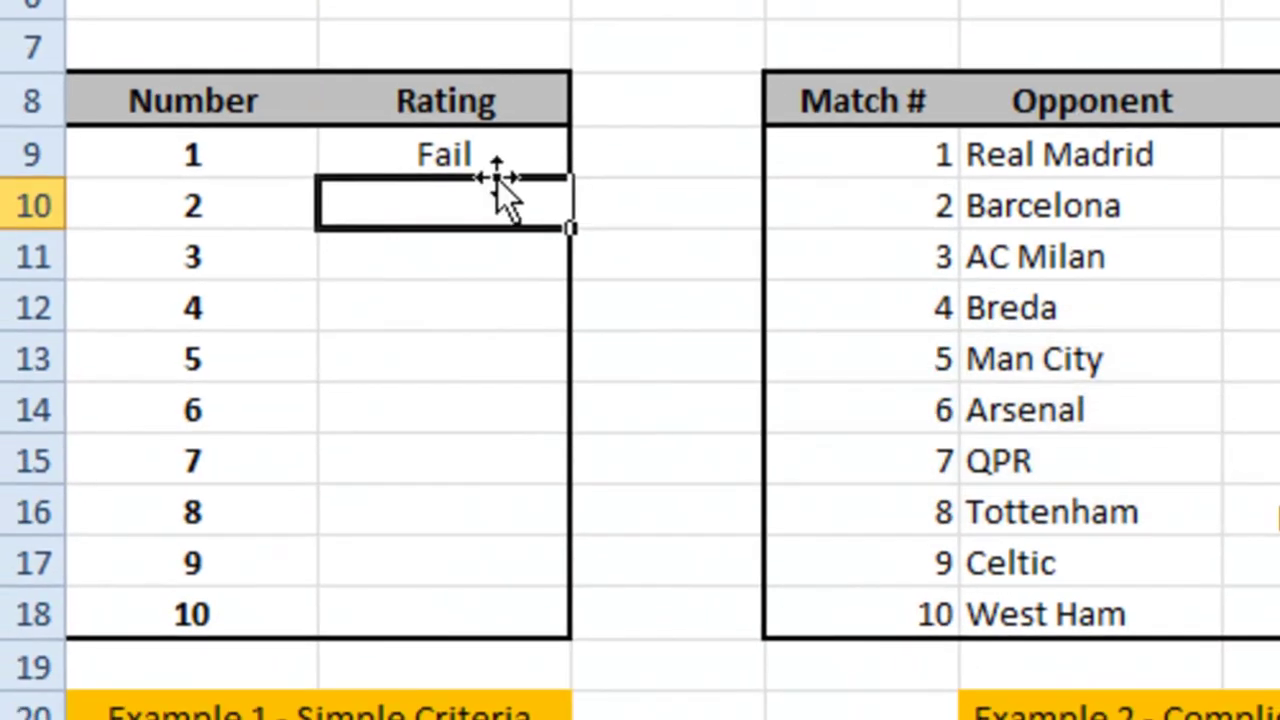
Step: Copy the rating formula down to row 18 and put a thick box outline around A9:B18
left_click(509, 153)
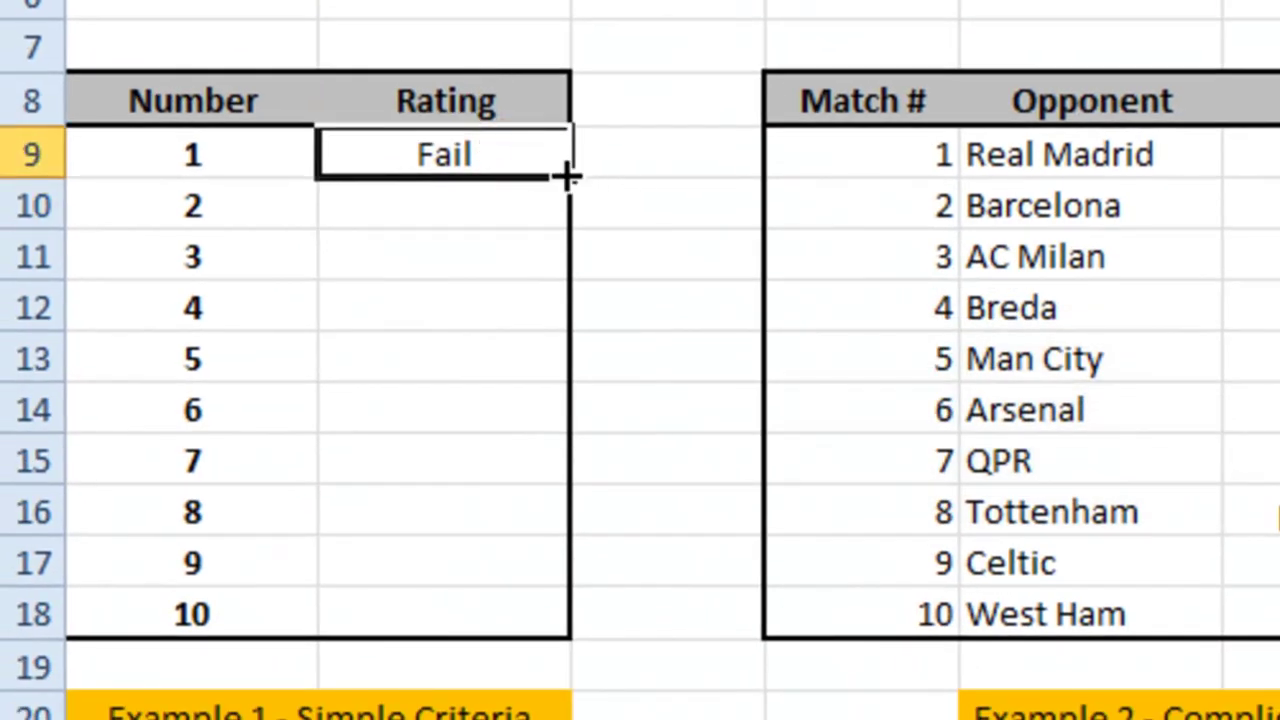
left_click_drag(567, 174, 590, 628)
key("alt+h")
key("b")
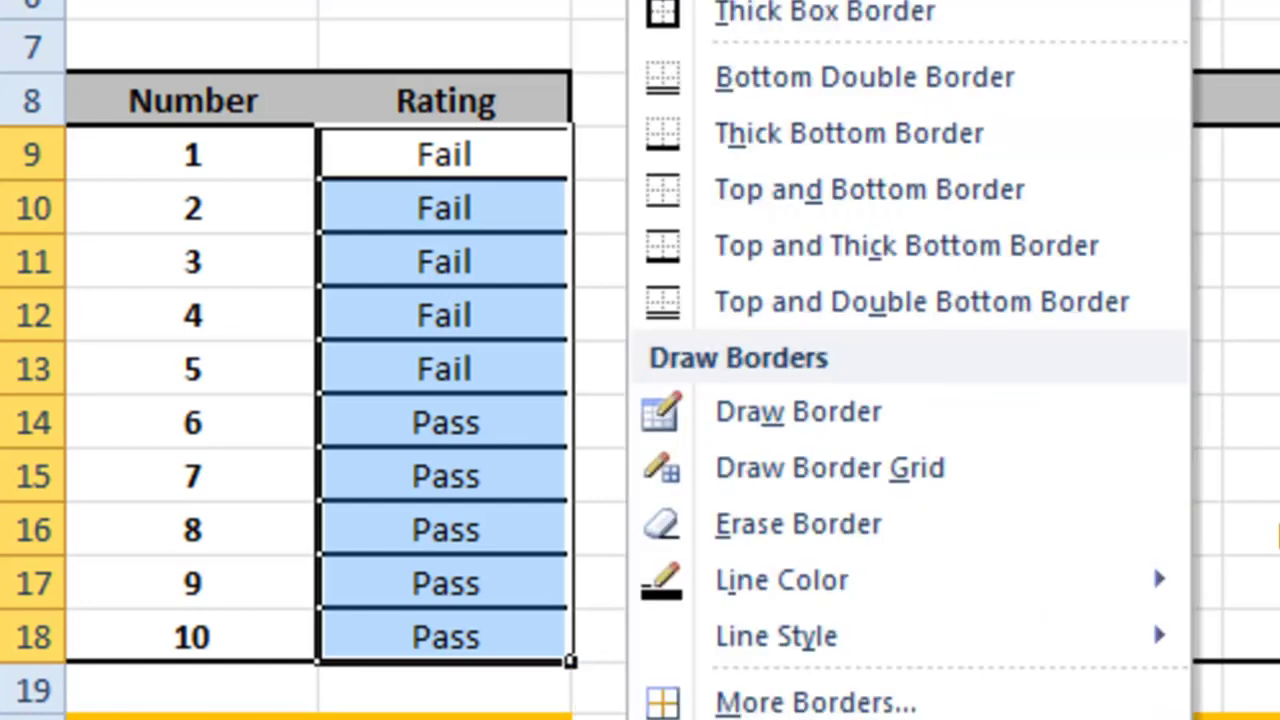
key("Escape")
left_click_drag(522, 613, 229, 134)
key("alt+h")
key("b")
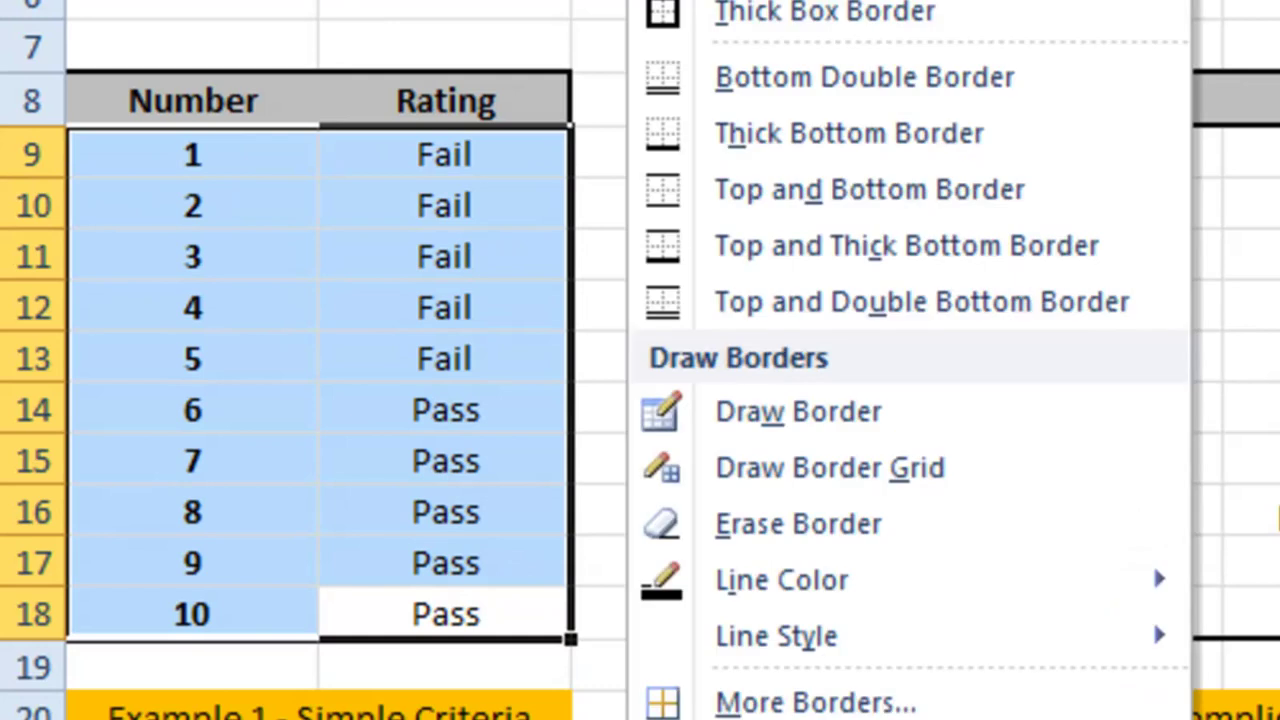
left_click(757, 11)
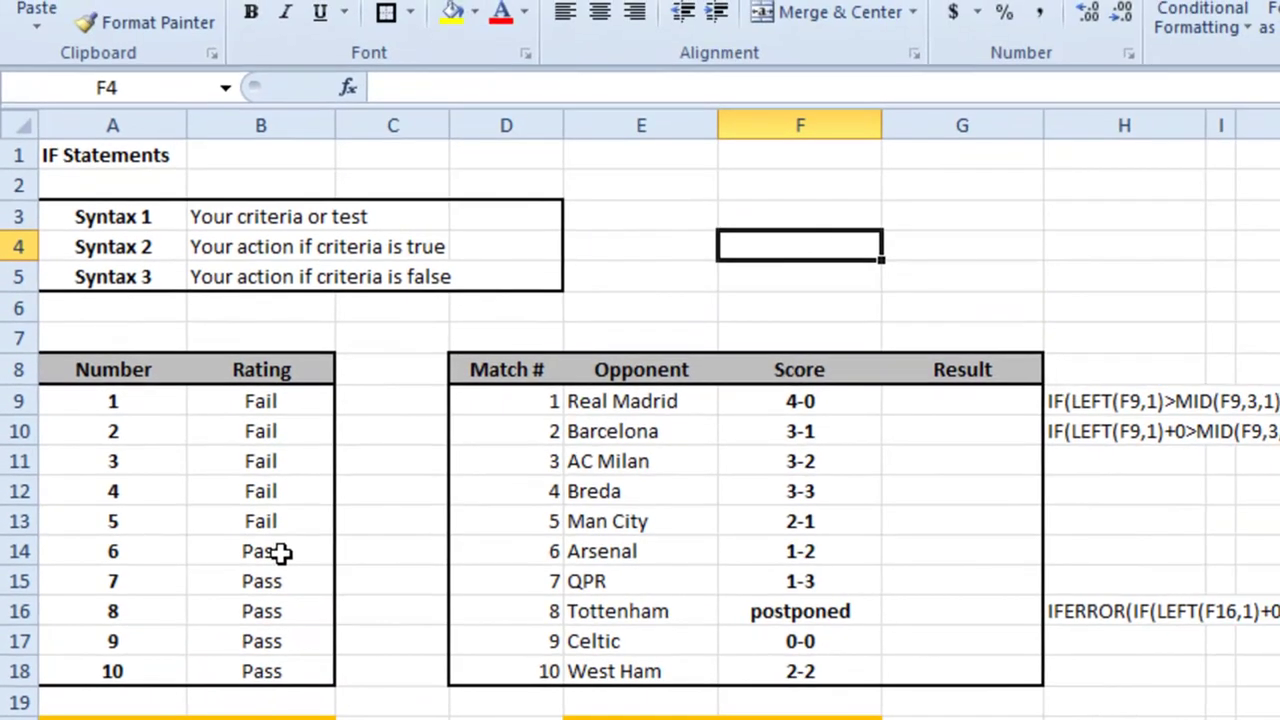
Step: Evaluate B14's A14>5 test to TRUE, restore it, and commit the formula showing Pass
left_click(355, 524)
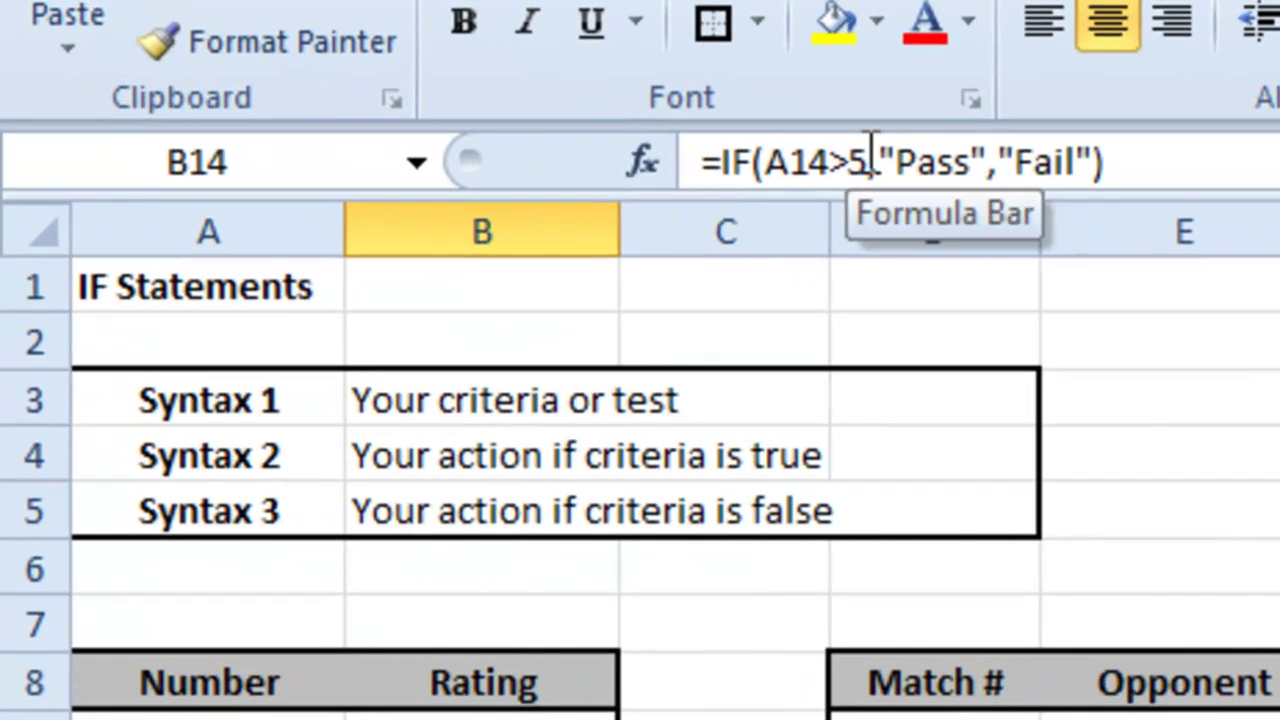
left_click_drag(870, 160, 766, 162)
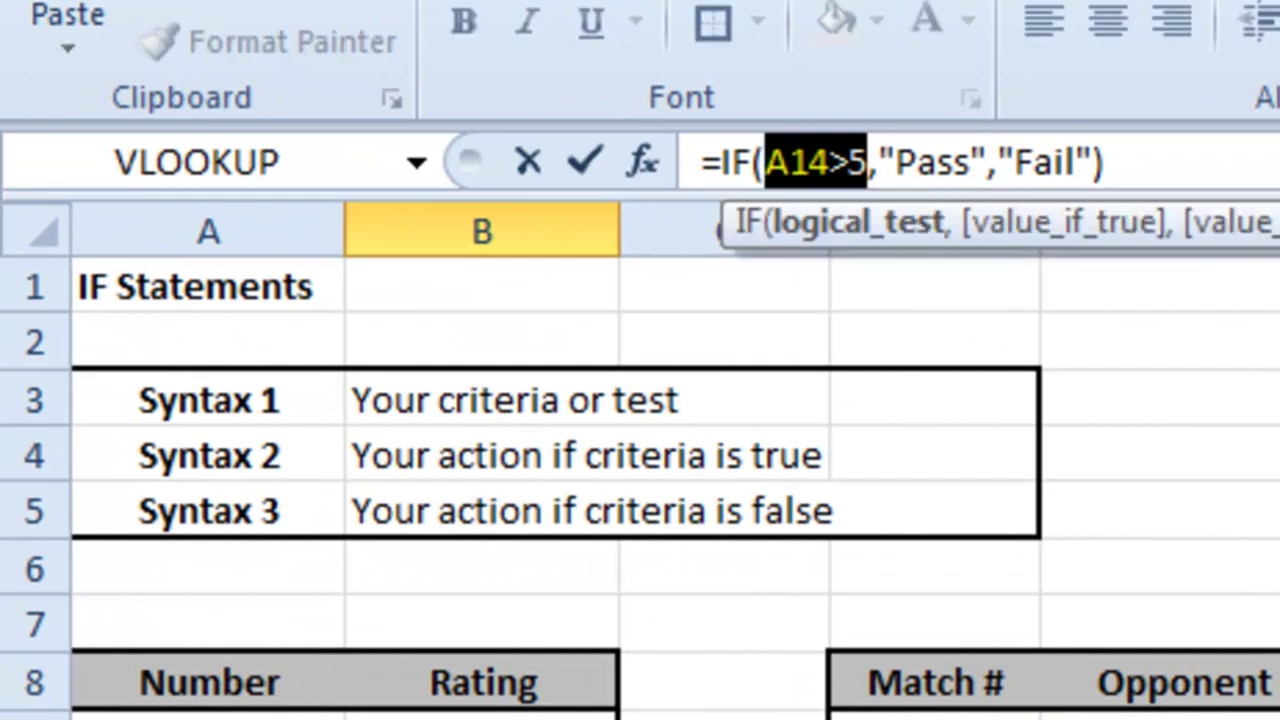
key("F9")
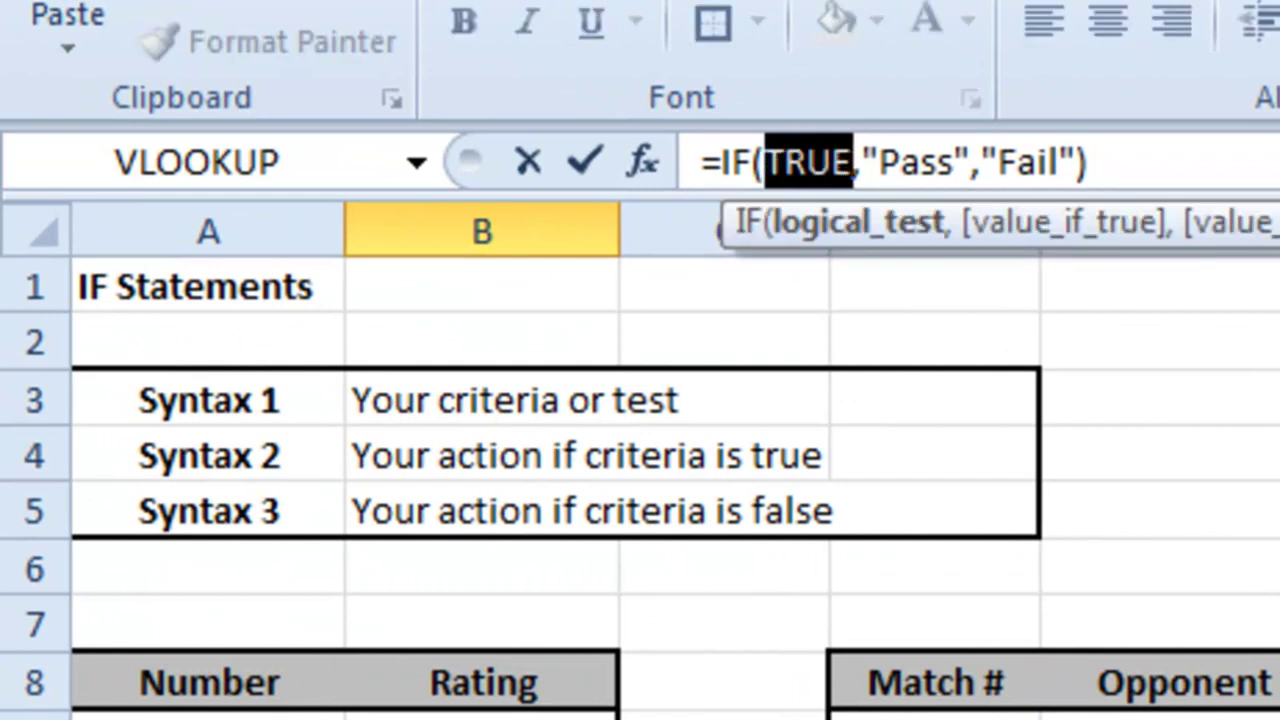
key("ctrl+z")
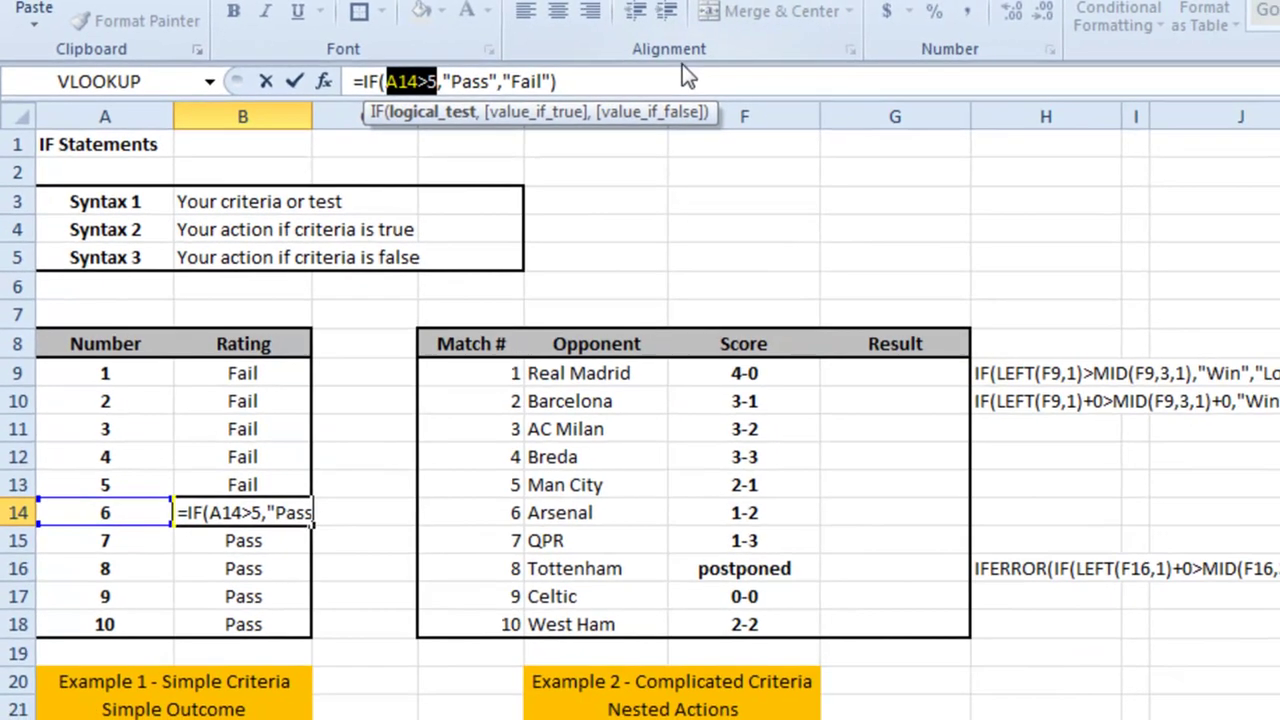
left_click(668, 80)
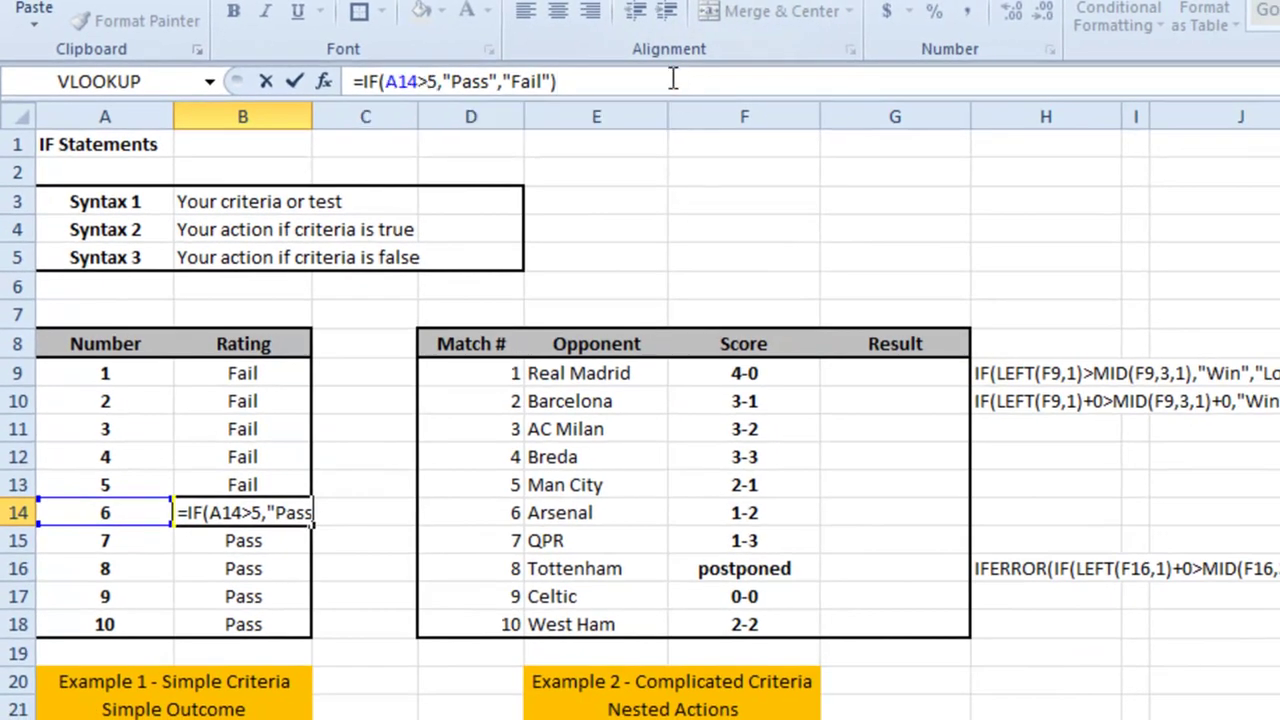
key("Return")
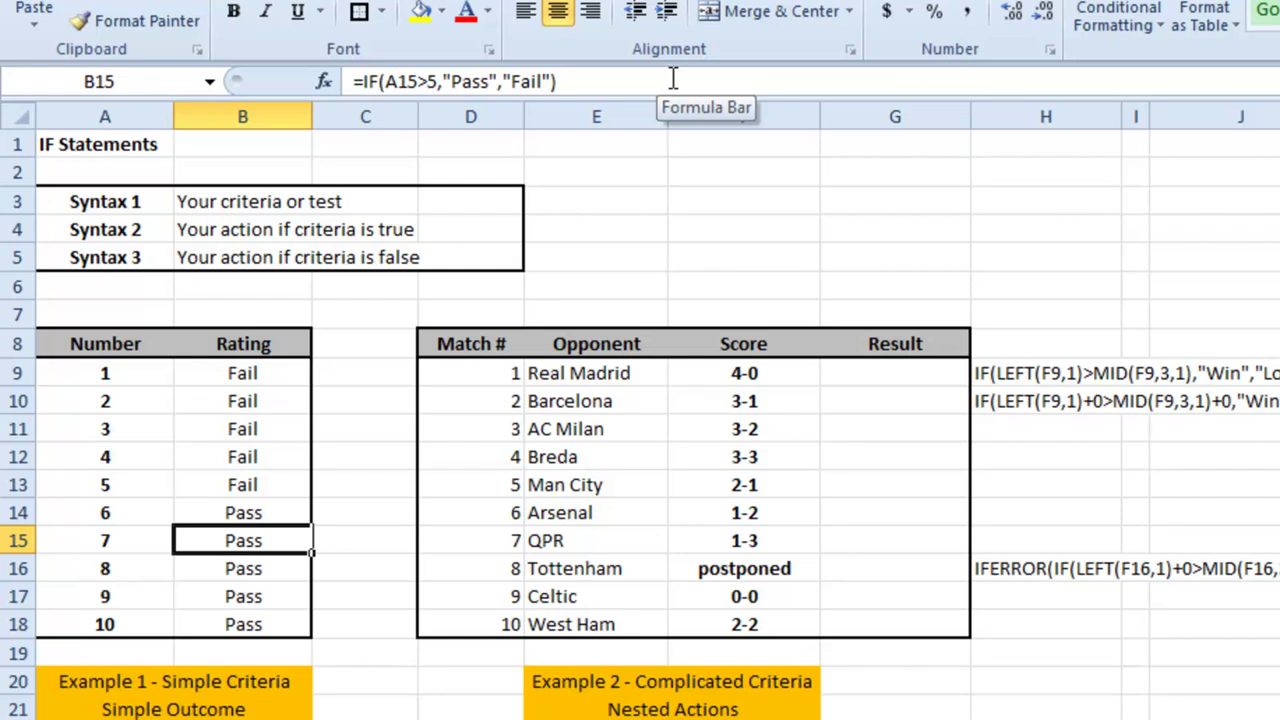
Step: Centre the Match # numbers 1–10 in D9:D18, then select the Real Madrid score cell
left_click_drag(493, 374, 499, 625)
left_click(558, 12)
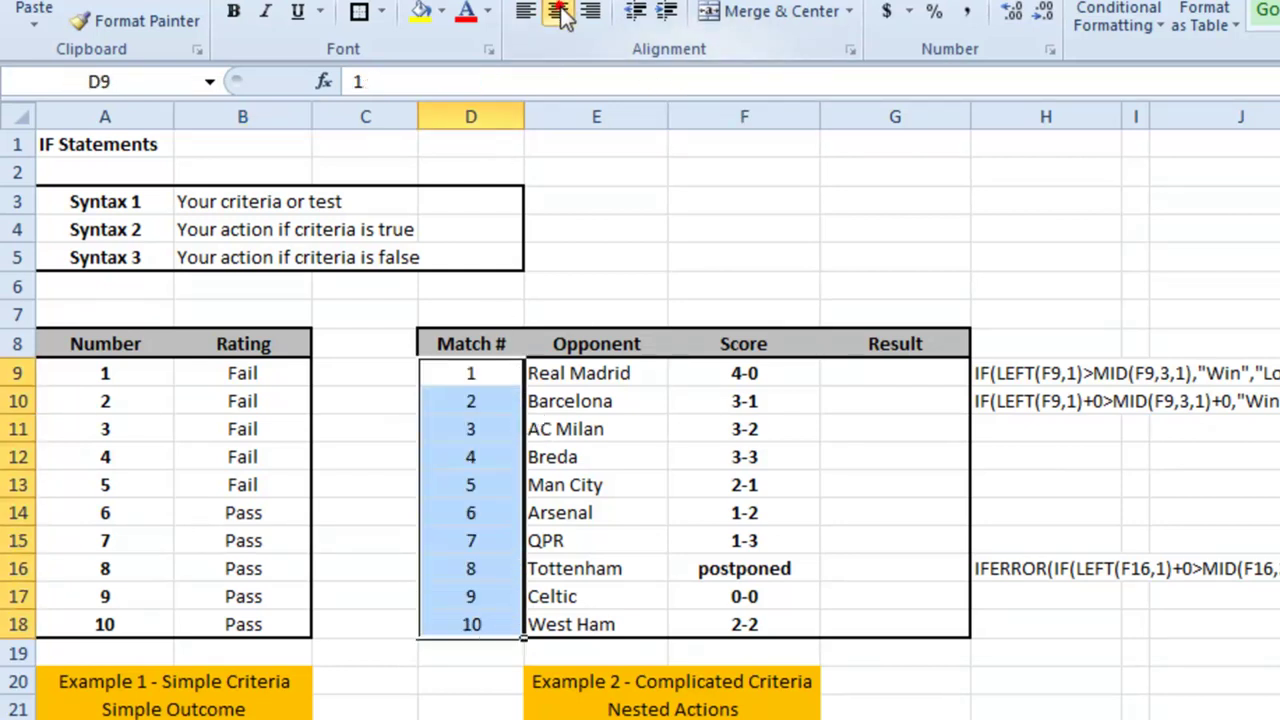
left_click(1027, 451)
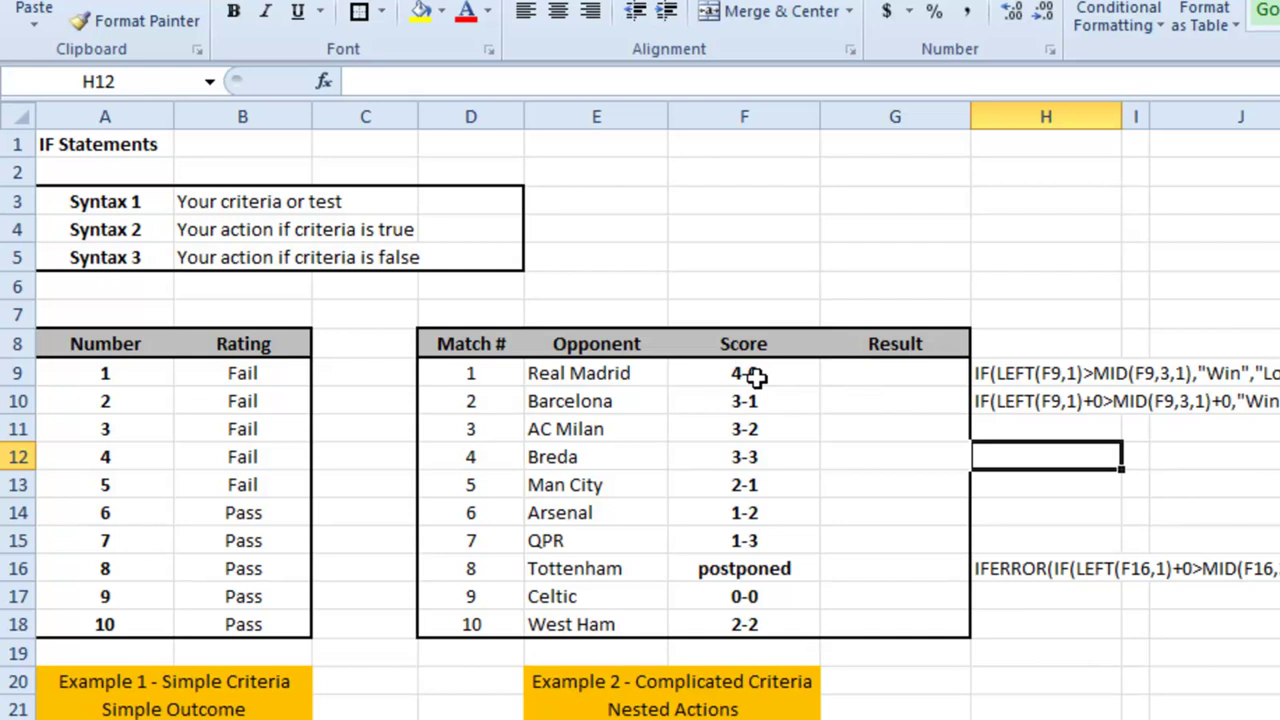
left_click(757, 373)
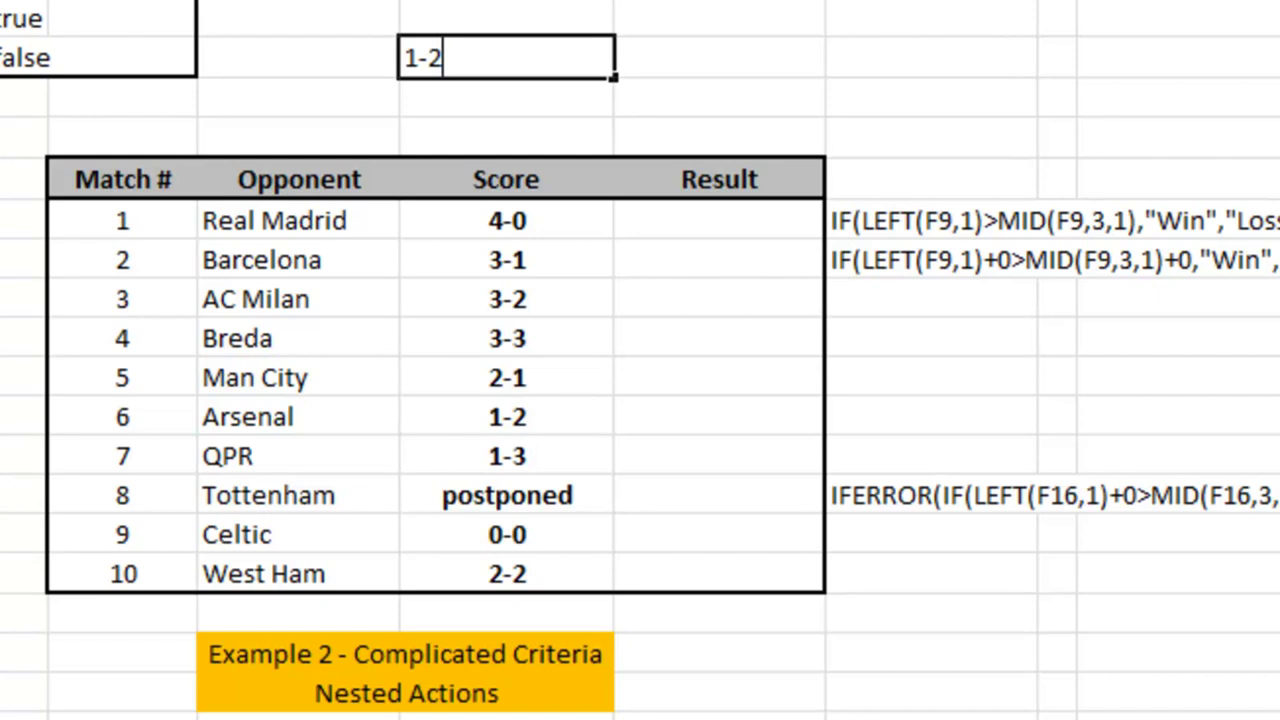
Step: Format the test cell as Text and re-enter 1-2 so it no longer becomes 1-Feb
key("Return")
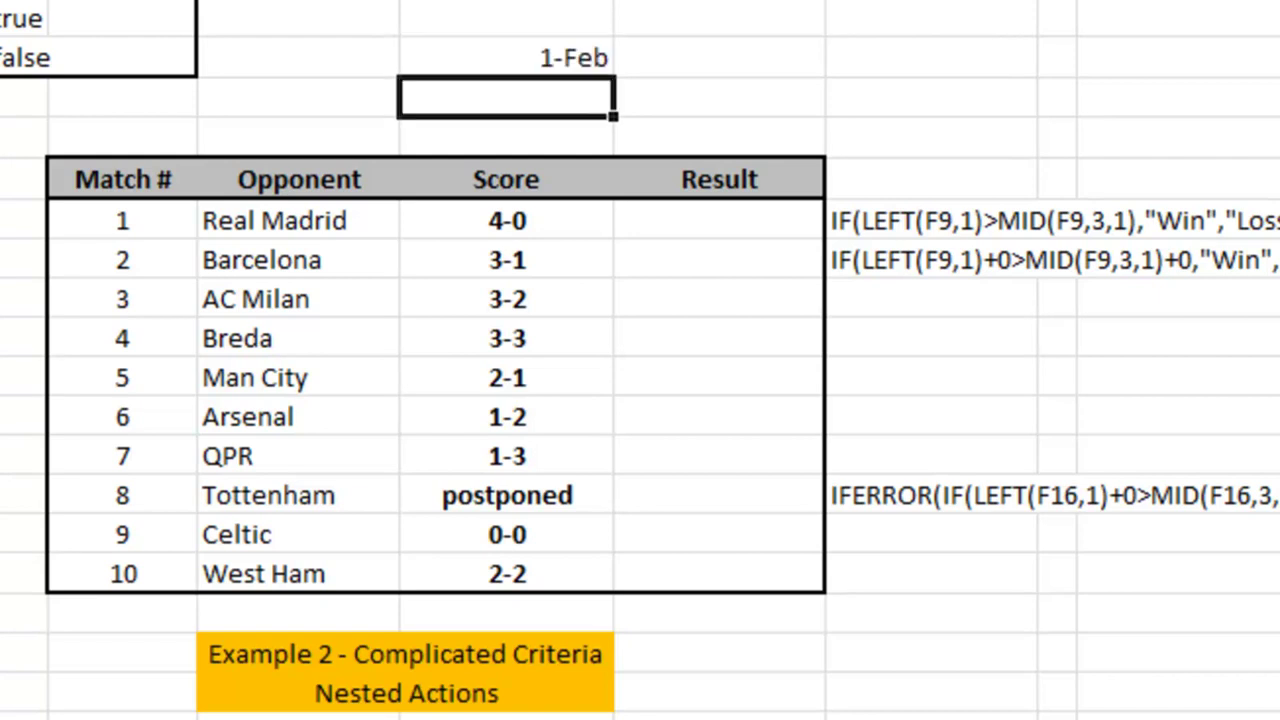
left_click(506, 57)
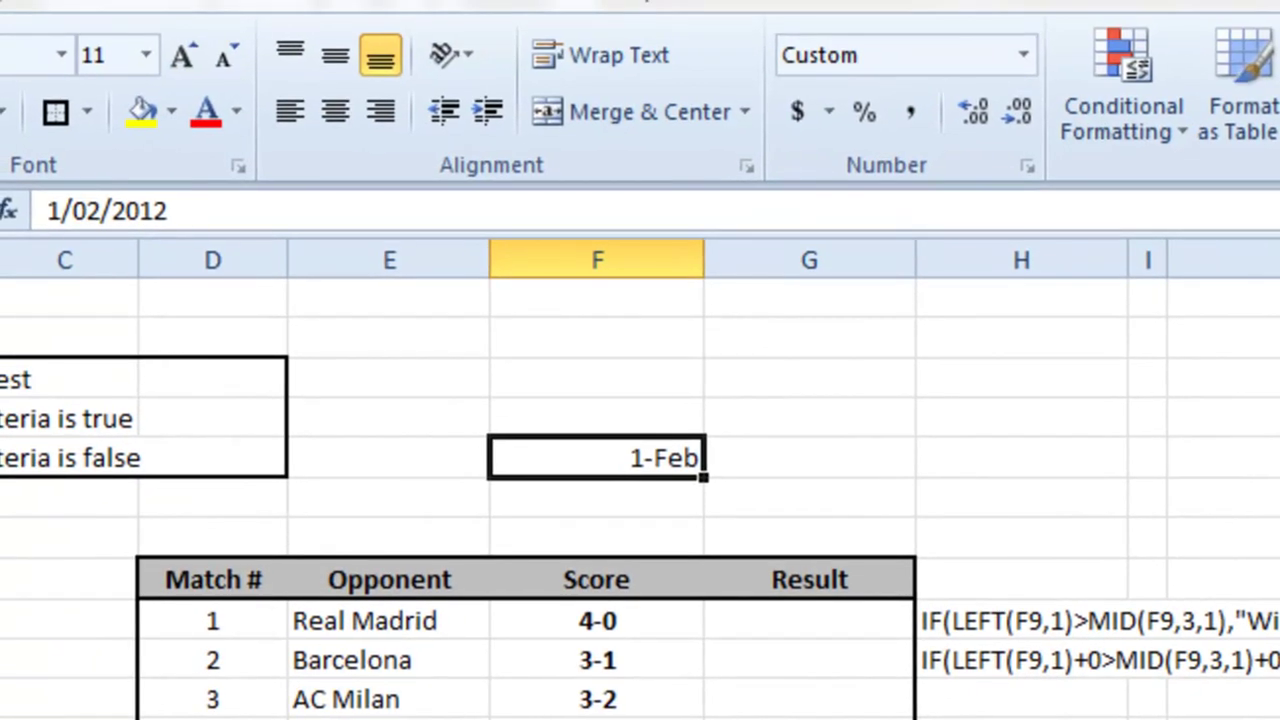
left_click(1020, 56)
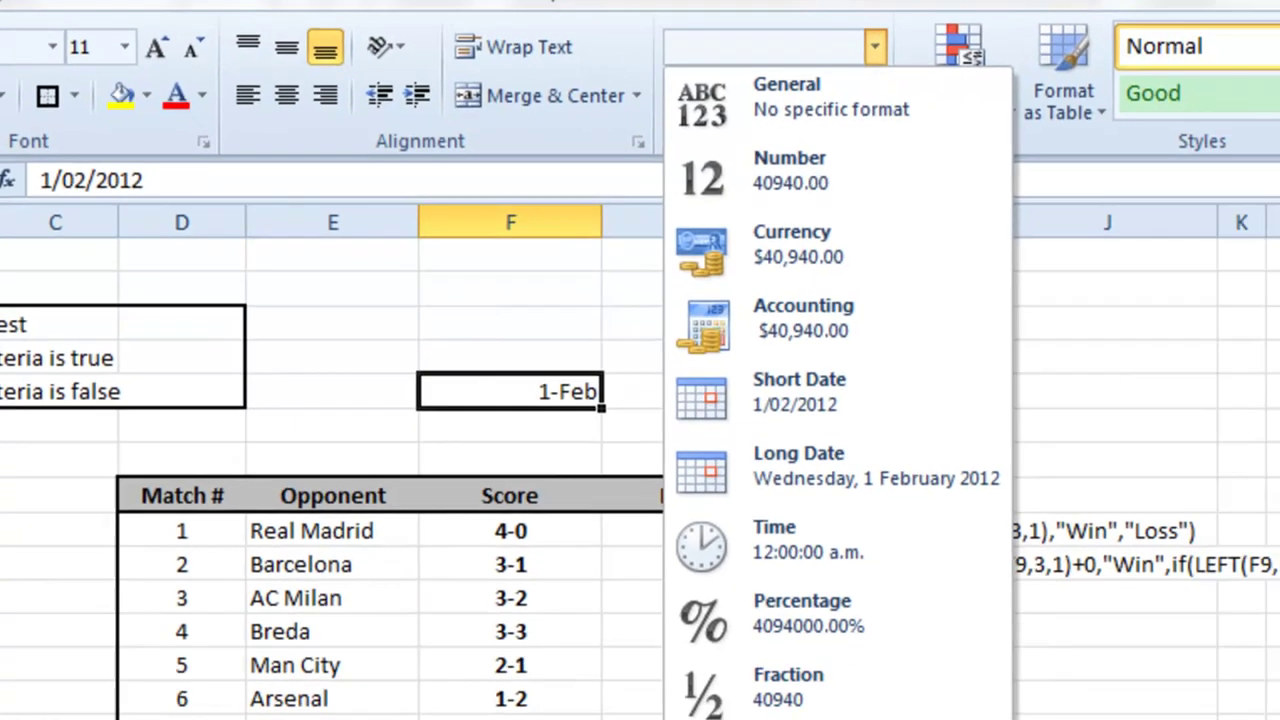
left_click(763, 719)
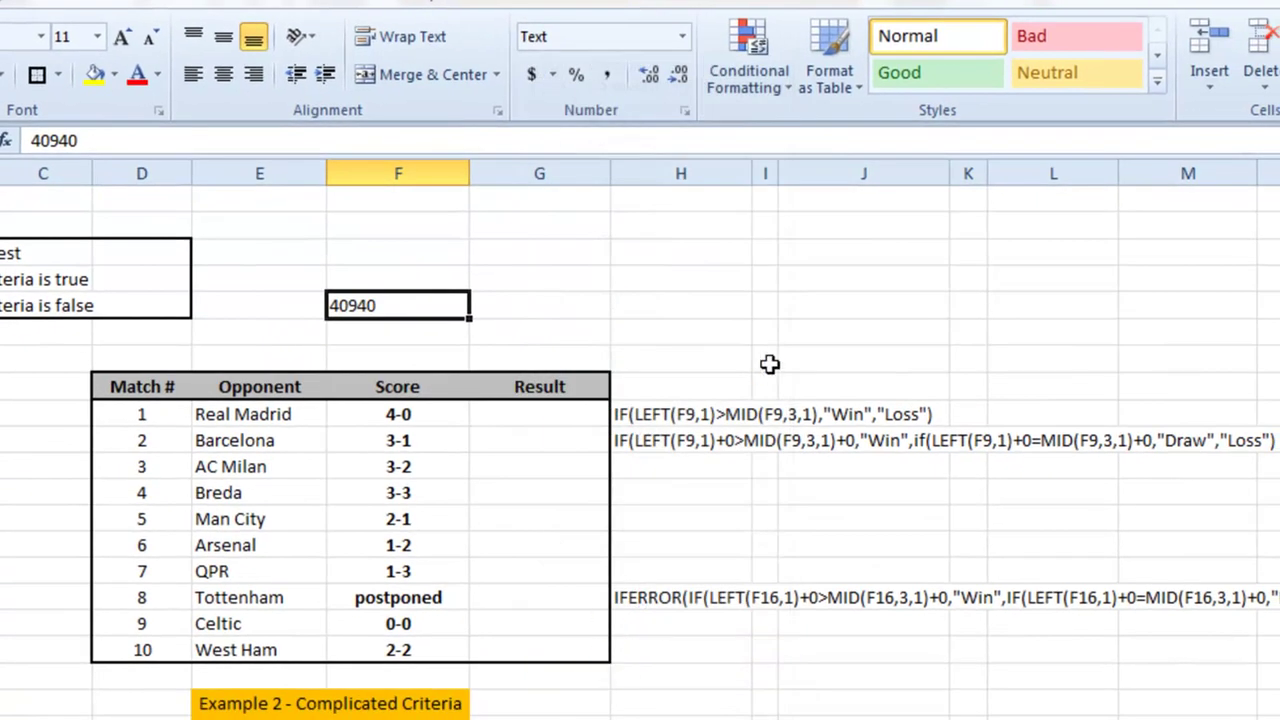
key("Delete")
type("1-2")
key("Return")
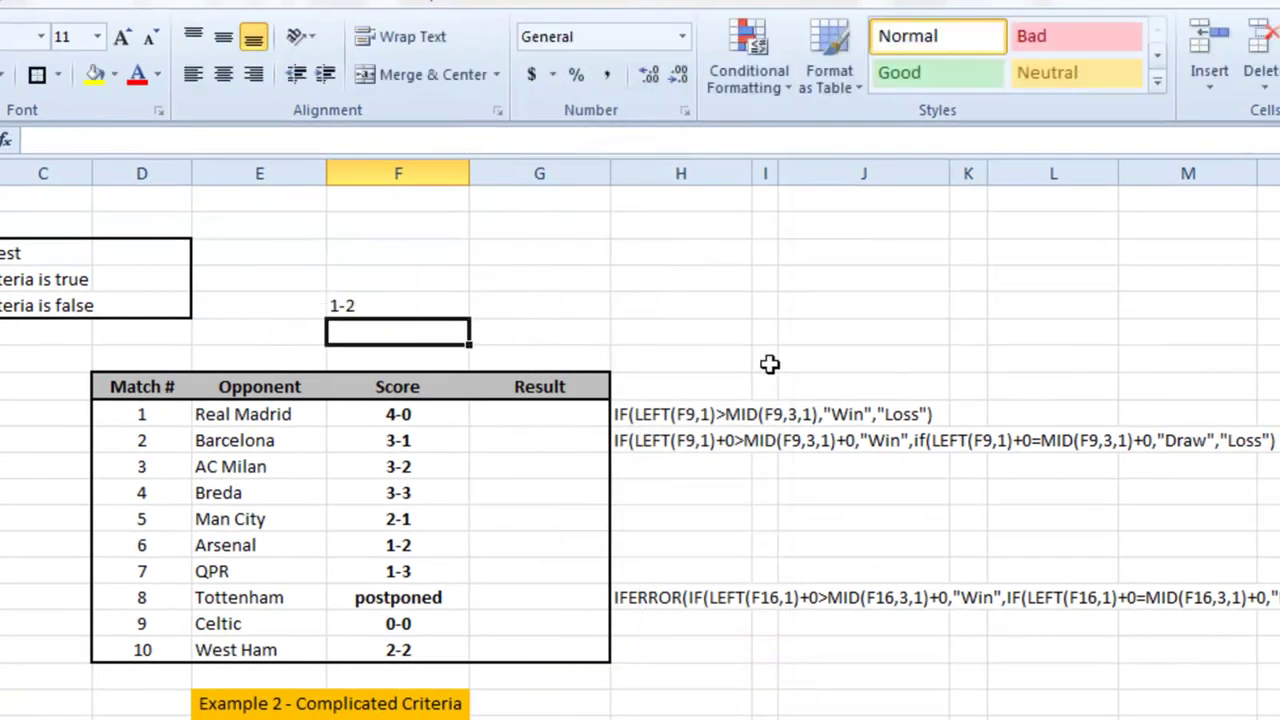
left_click(405, 303)
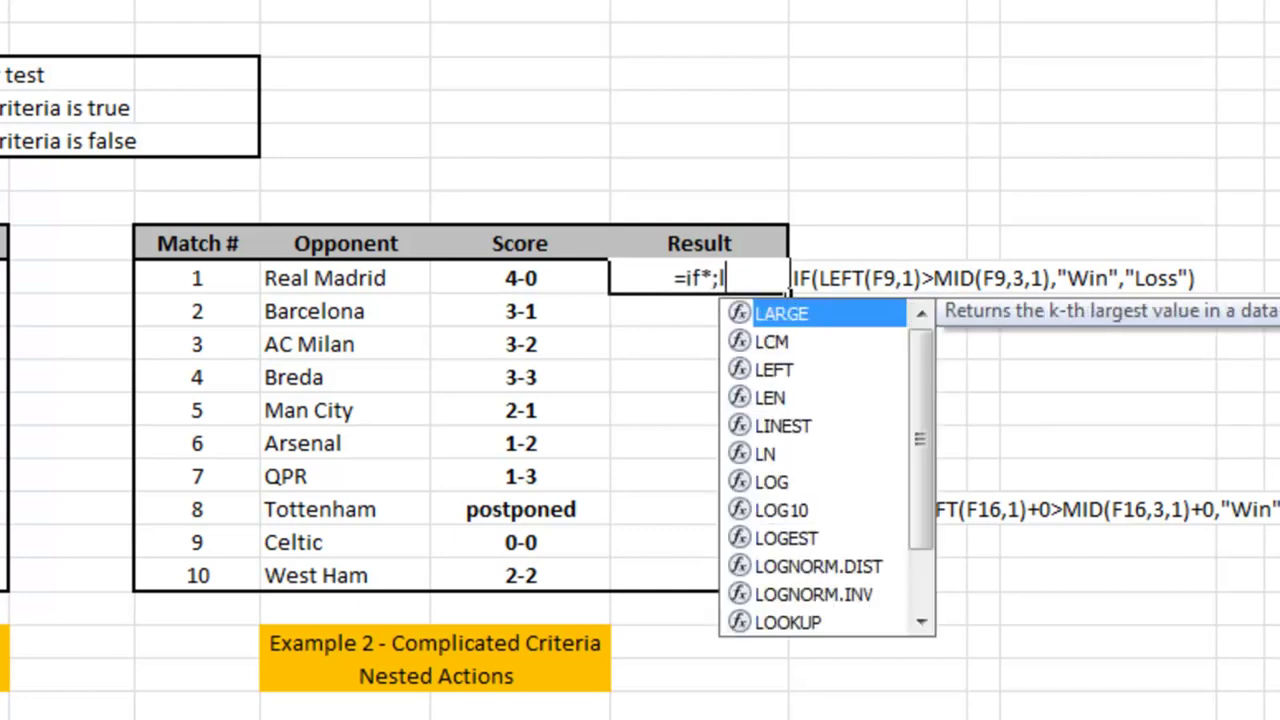
Step: Remove stray characters and extend Real Madrid's Result formula to =if(left(F9,1)>mid(
key("BackSpace")
key("BackSpace")
key("BackSpace")
type("(left(")
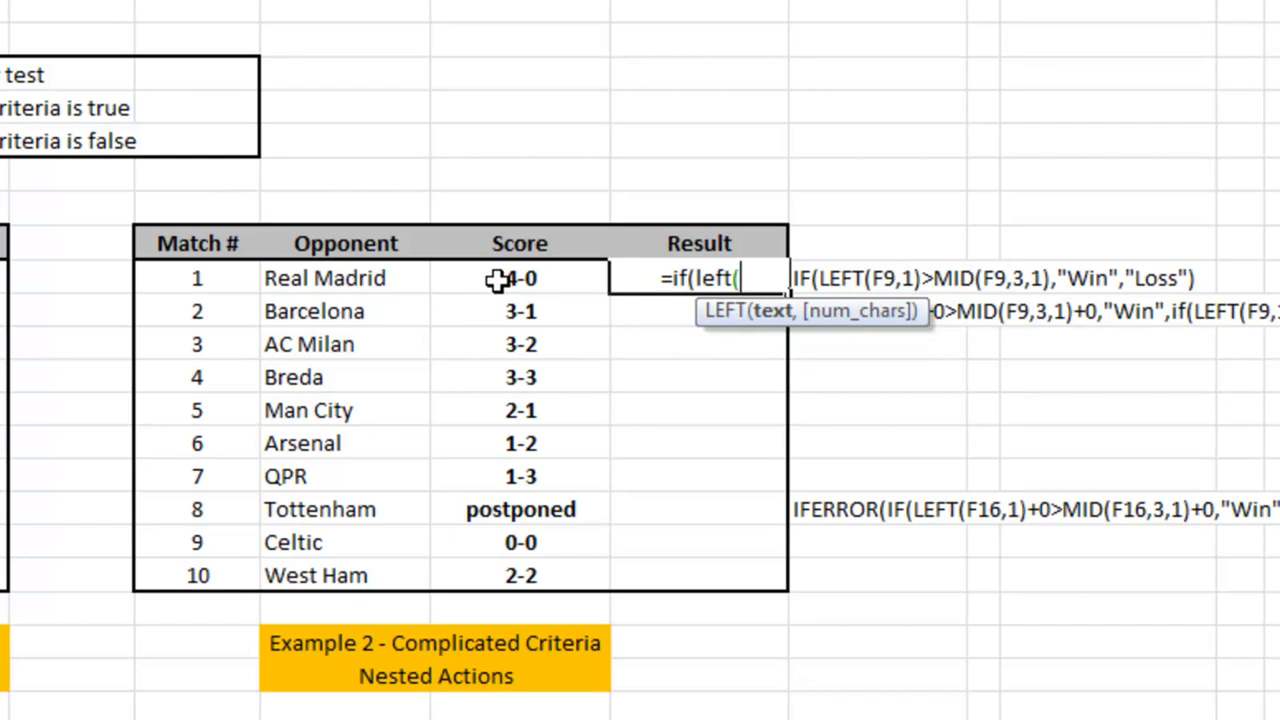
left_click(497, 280)
type(",1")
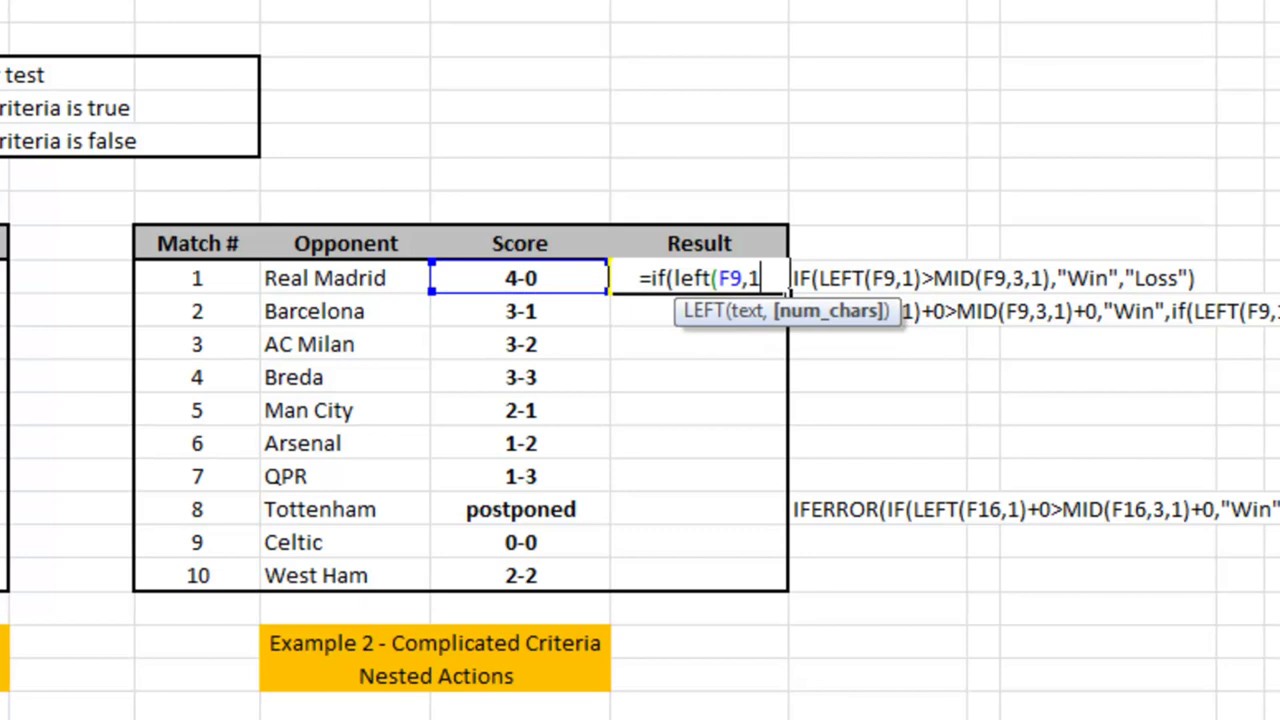
type(")")
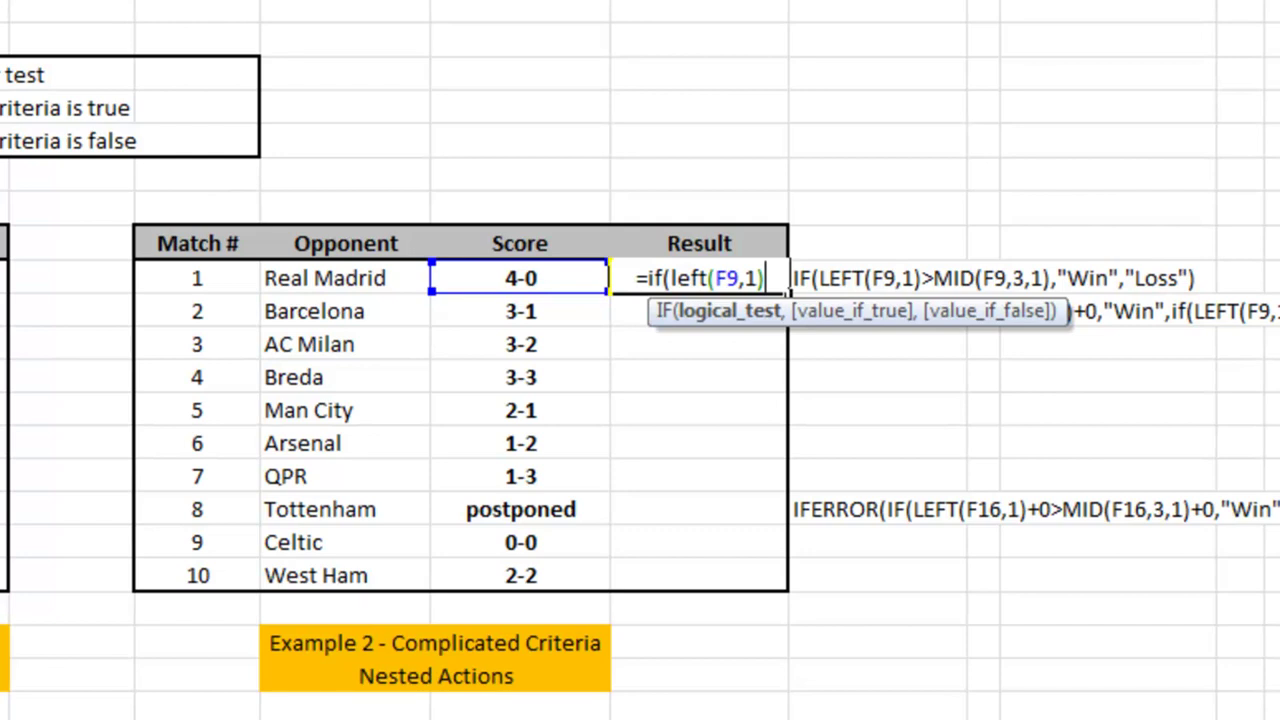
type(">")
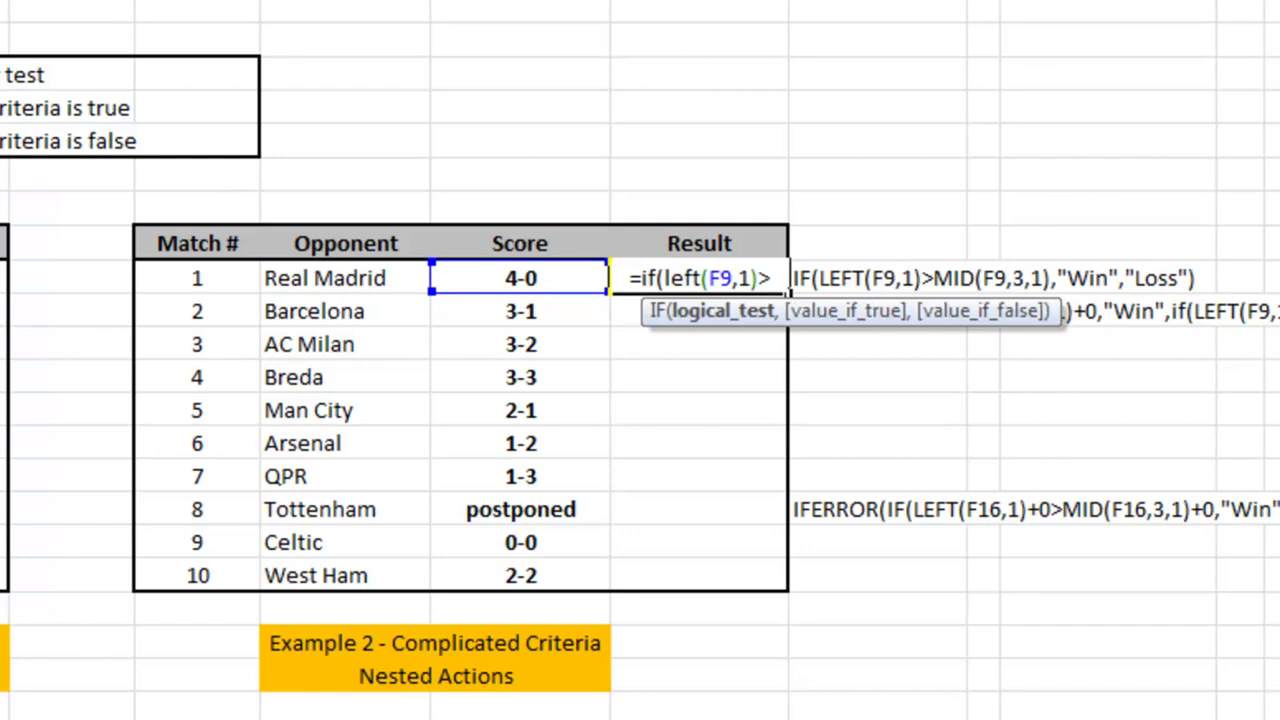
type("mid(")
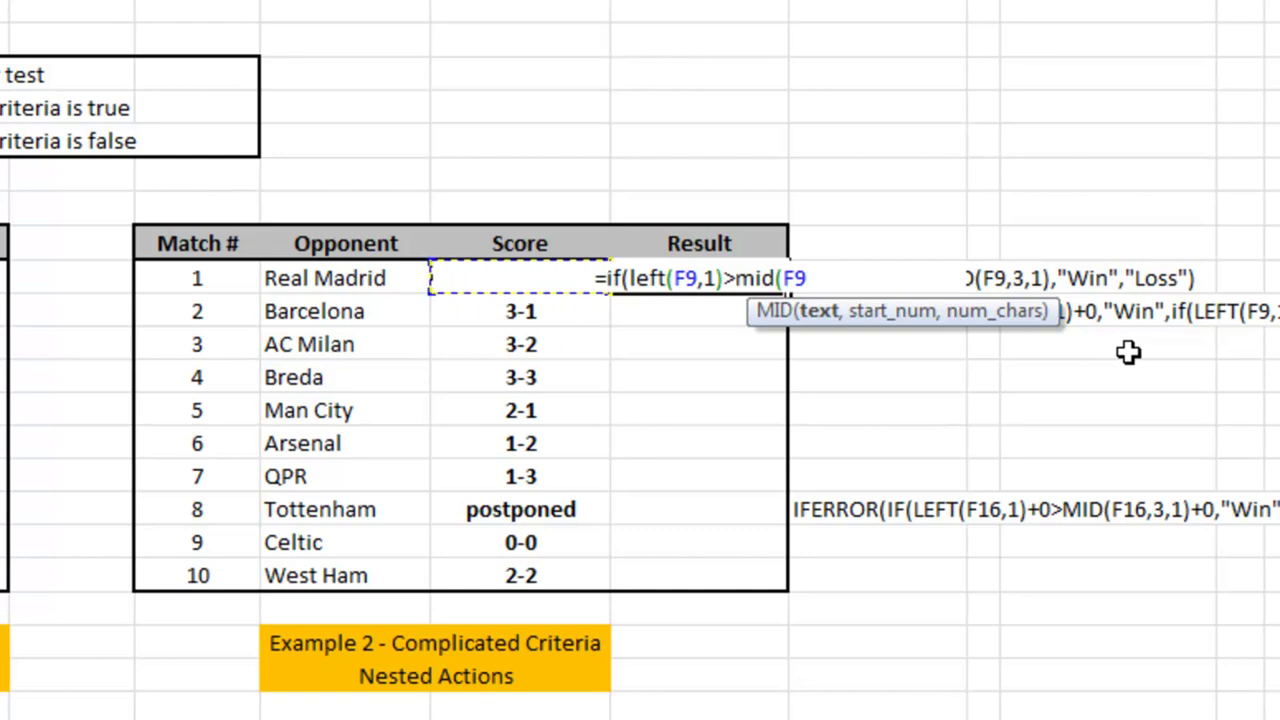
Step: Finish Real Madrid's formula as =IF(LEFT(F9,1)>MID(F9,3,1),"Win","Loss")
type(",3,1")
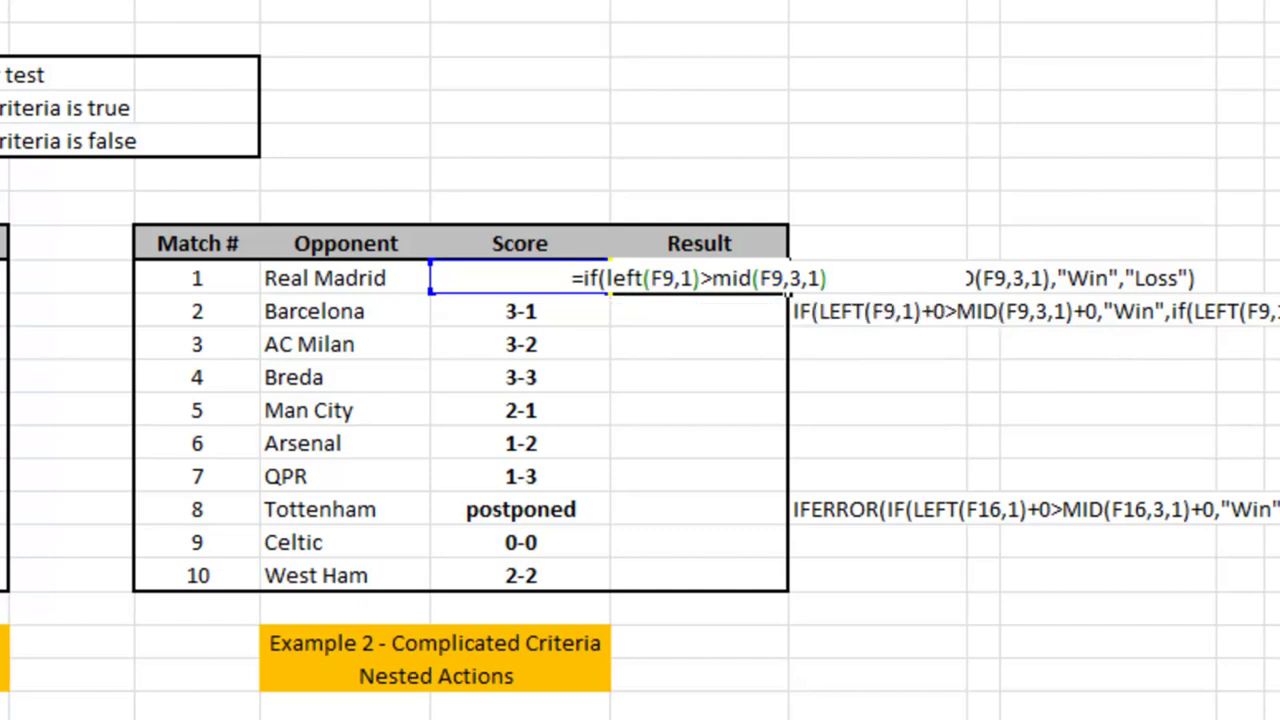
key("BackSpace")
key("BackSpace")
key("BackSpace")
key("BackSpace")
key("BackSpace")
key("BackSpace")
key("BackSpace")
key("BackSpace")
key("BackSpace")
key("BackSpace")
key("BackSpace")
type("\"0\"")
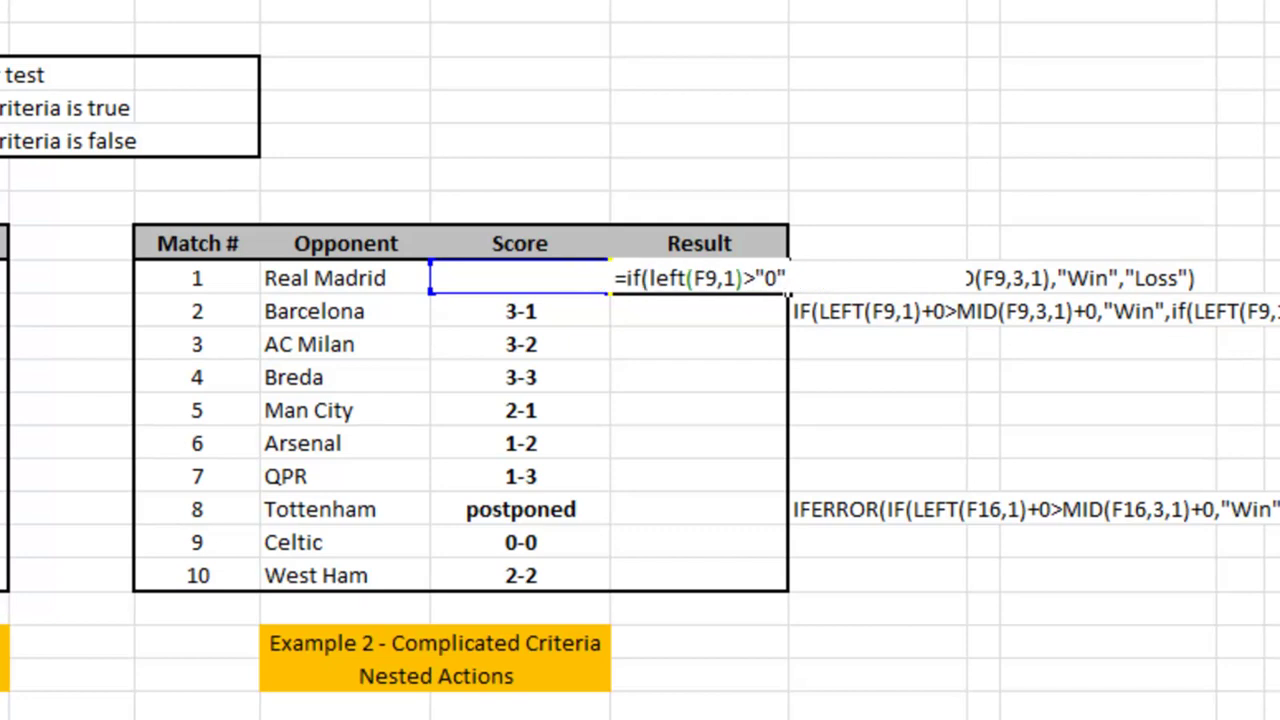
key("ctrl+z")
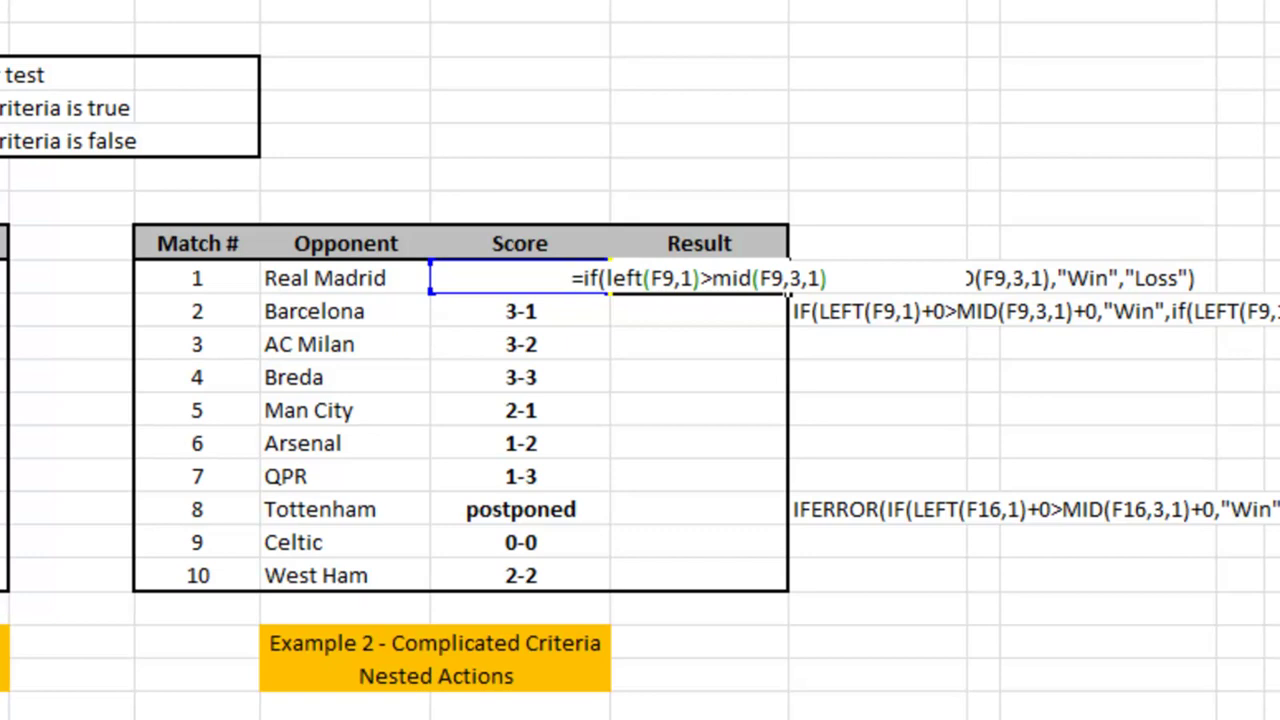
type(",")
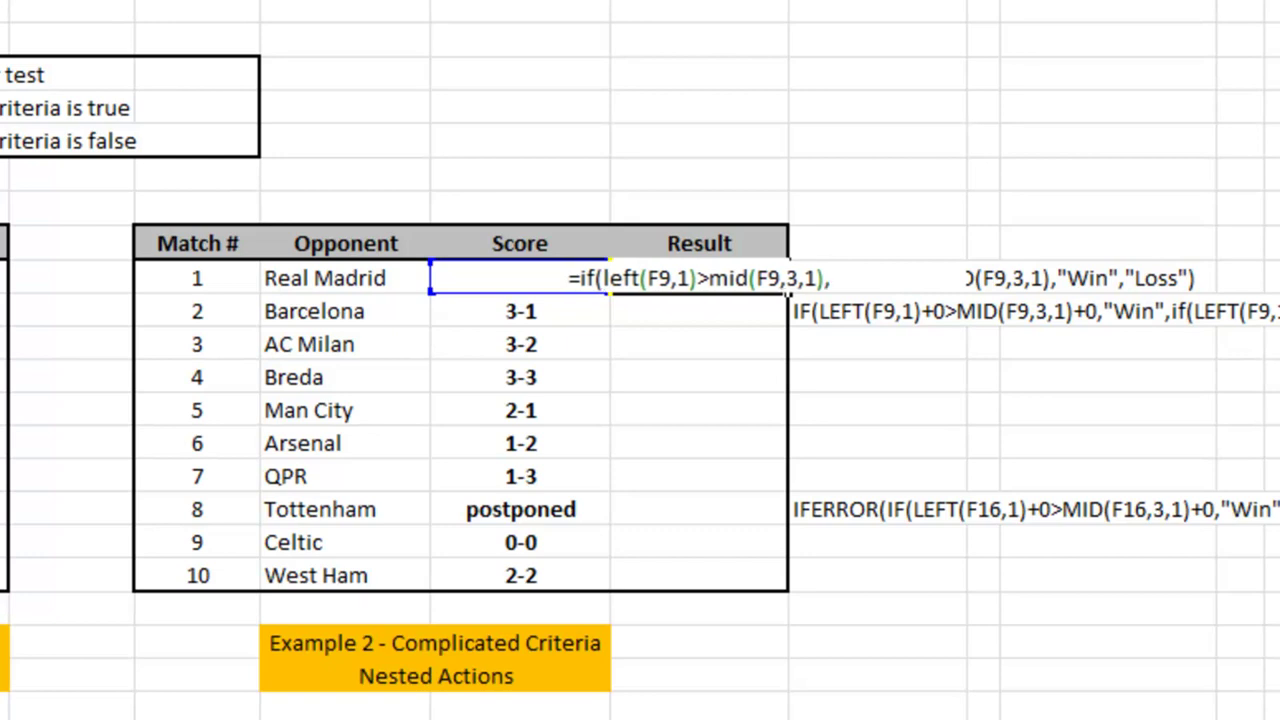
type("\"")
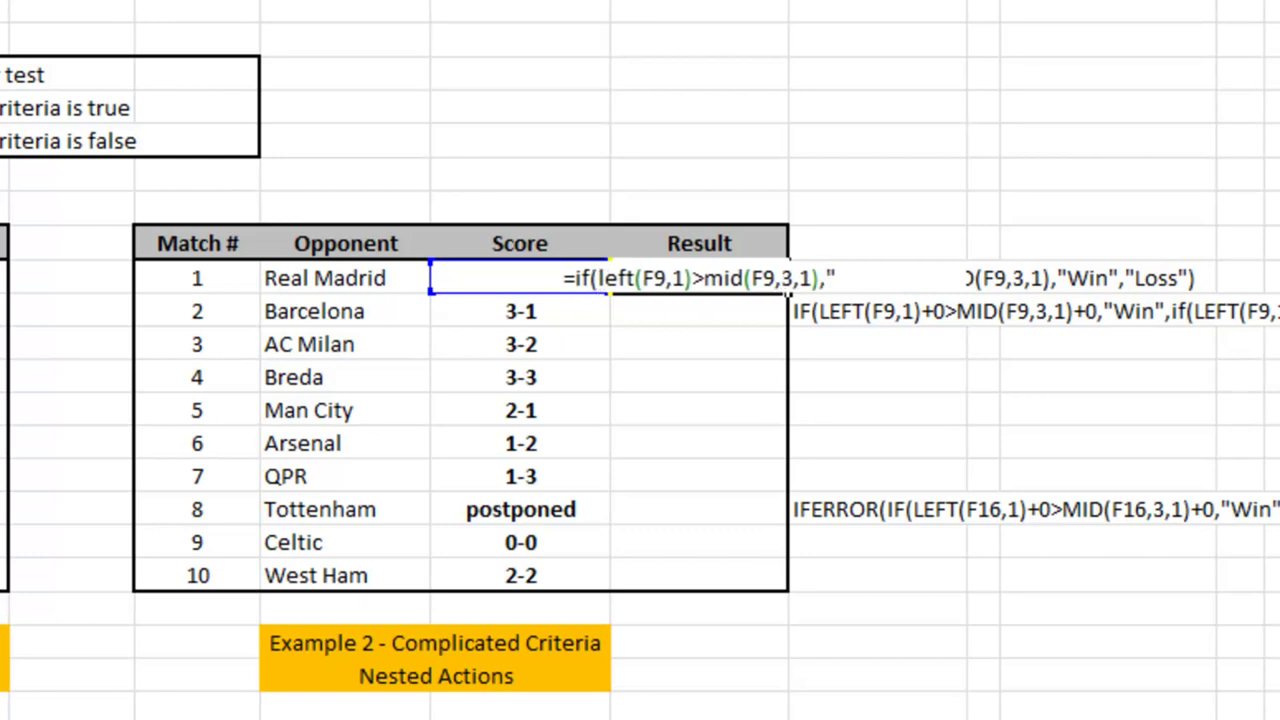
type("Win")
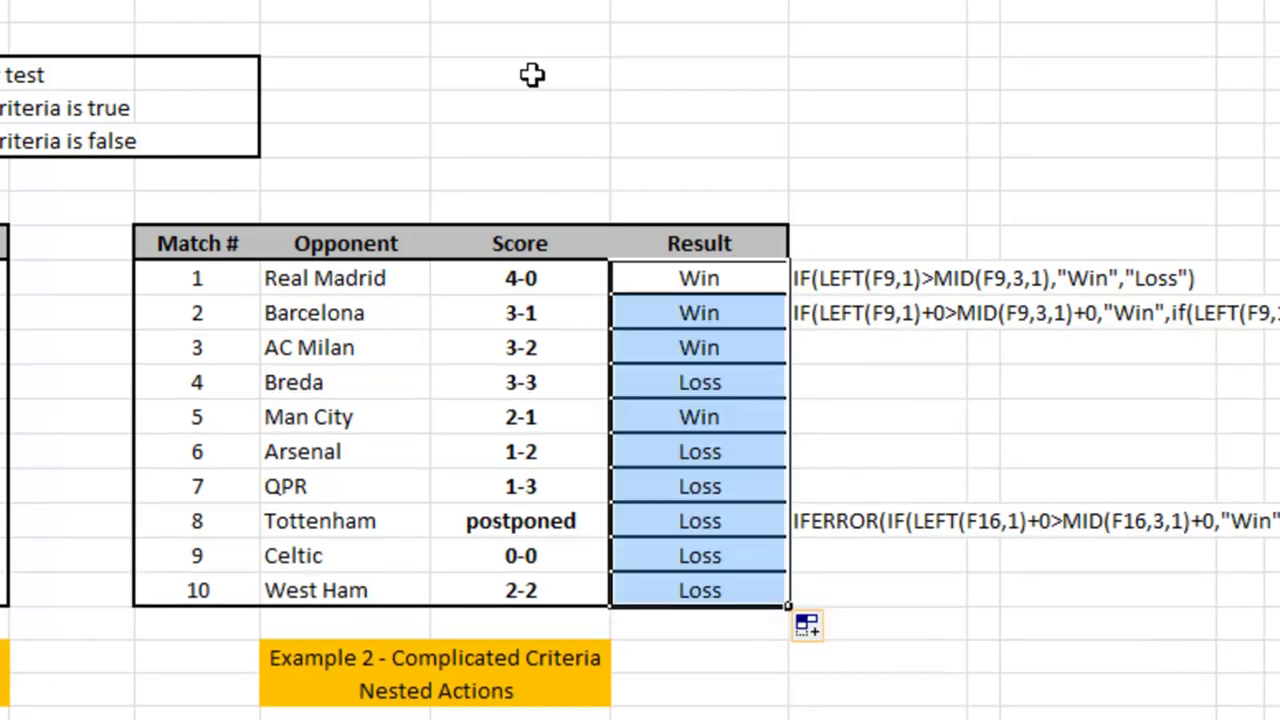
Step: Remove the inner borders from the Result column G9:G18 and select G9
left_click(82, 78)
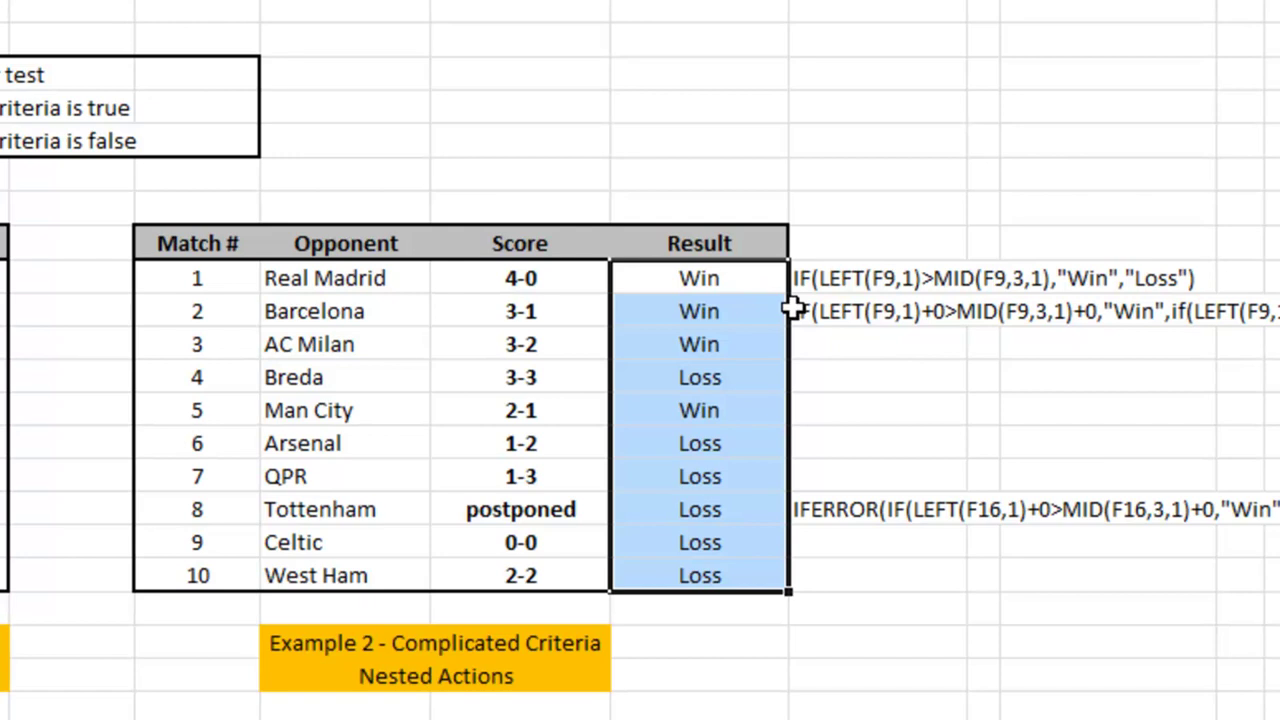
left_click(663, 280)
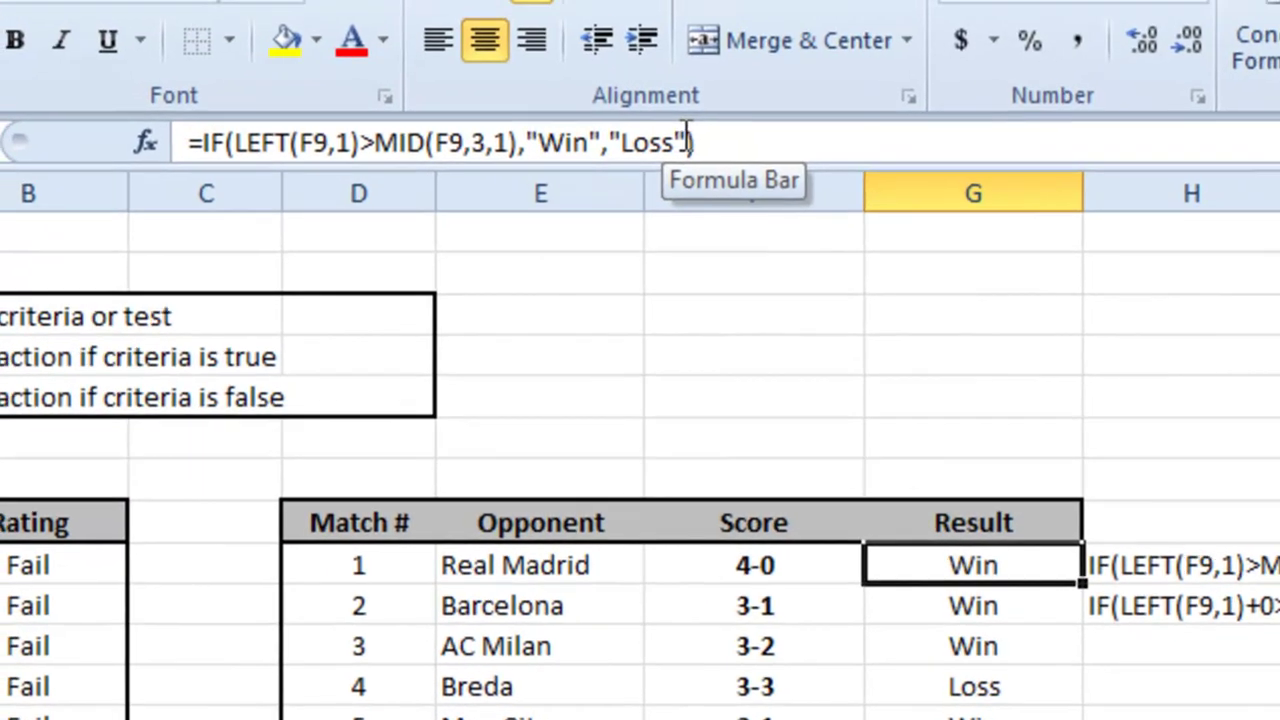
Step: In G9, replace "Loss" with a nested IF testing LEFT(F9,1)<MID(F9,3,1)
left_click(685, 145)
key("BackSpace")
key("BackSpace")
key("BackSpace")
key("BackSpace")
key("BackSpace")
key("BackSpace")
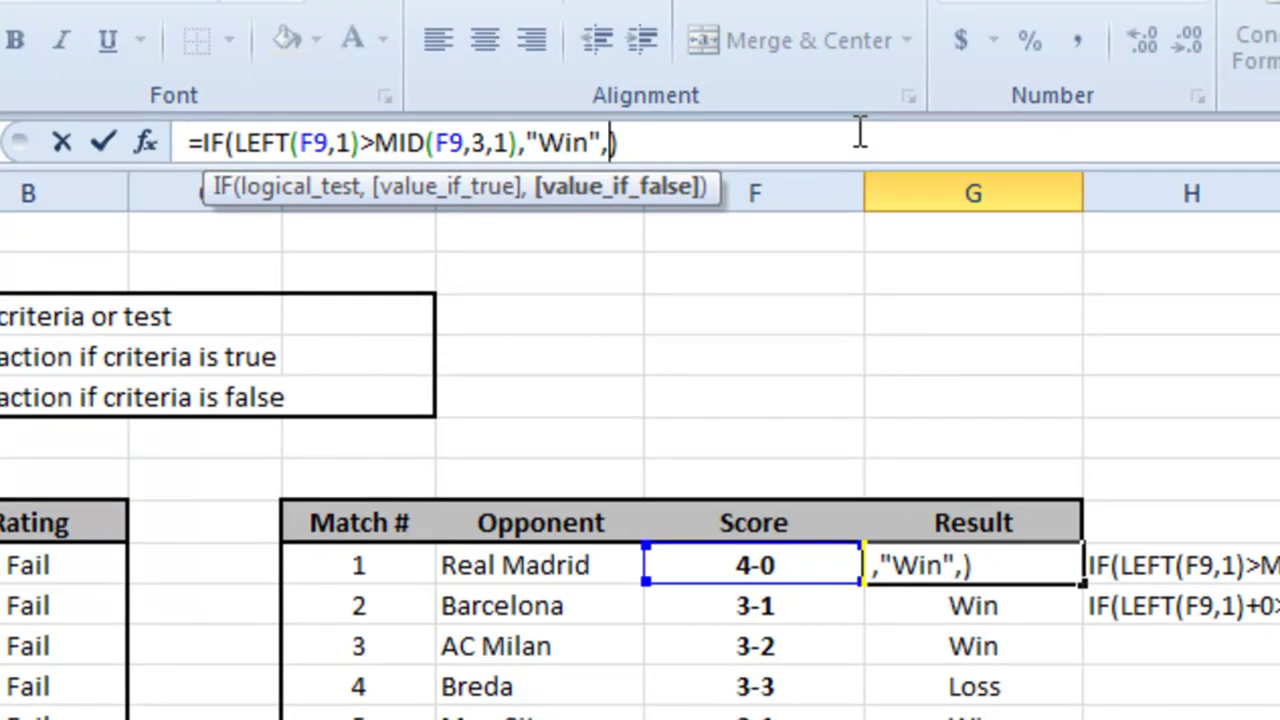
type("if(")
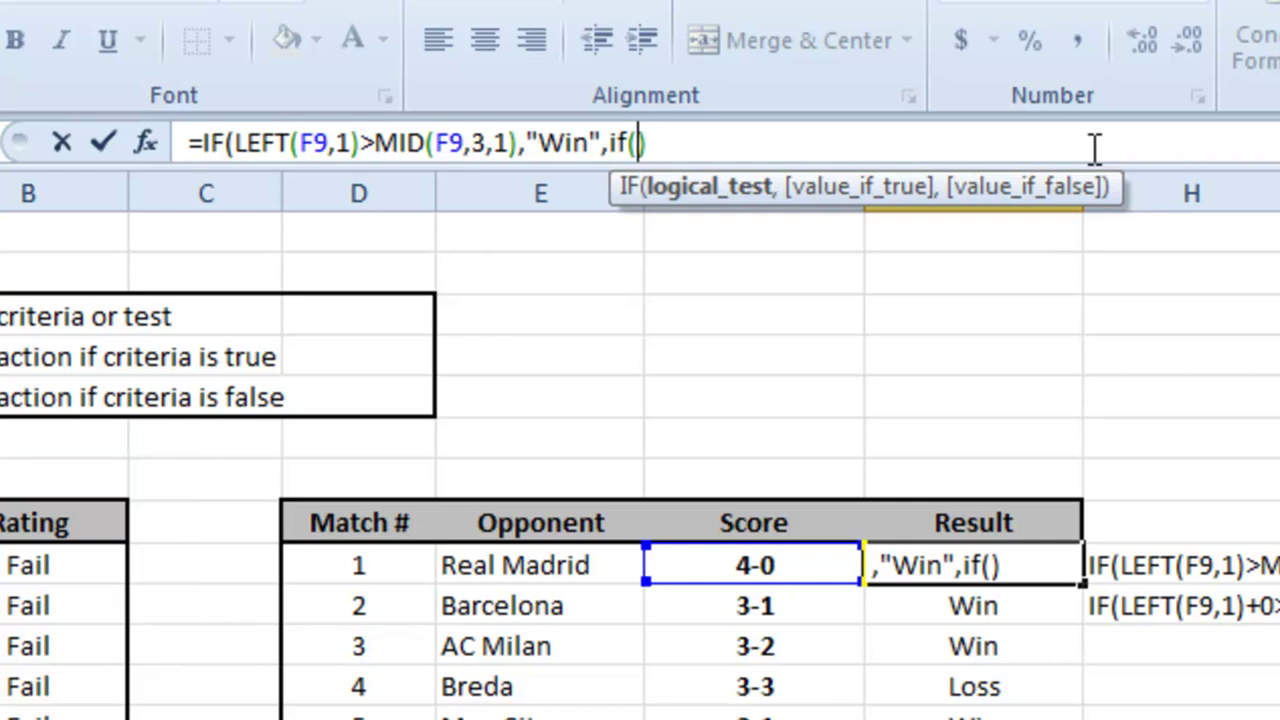
left_click_drag(238, 133, 522, 128)
key("ctrl+c")
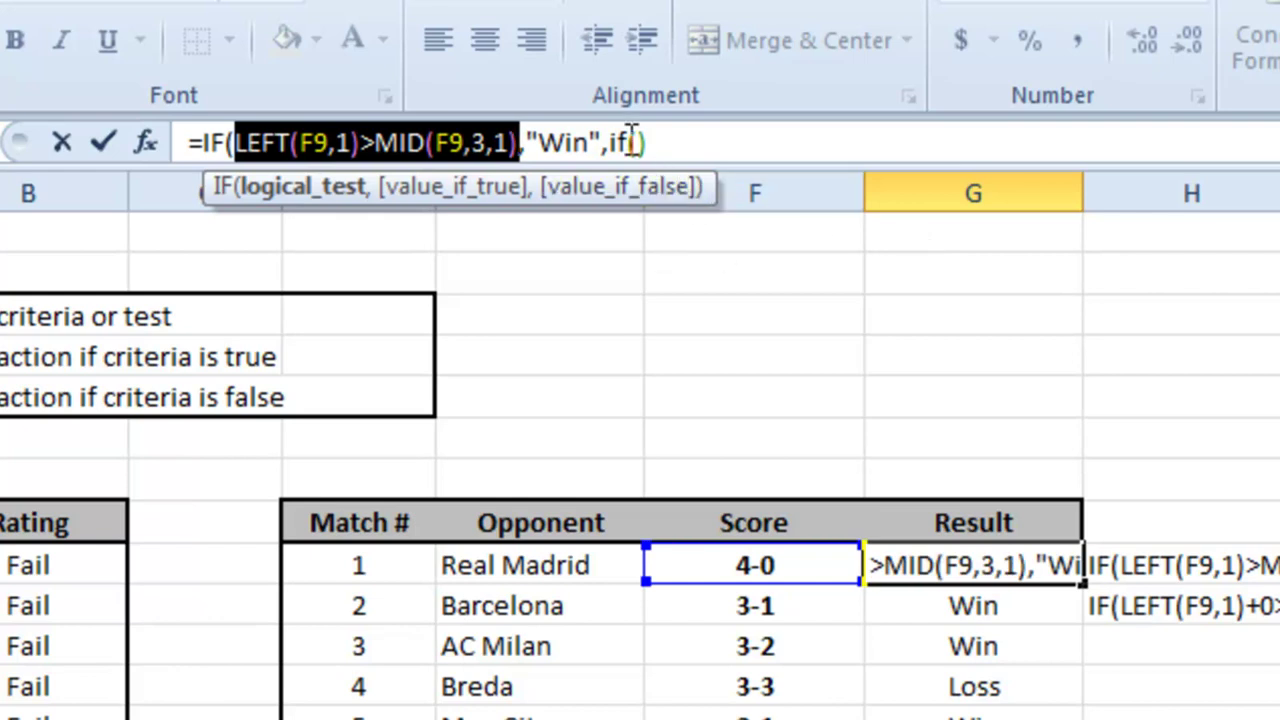
left_click(640, 140)
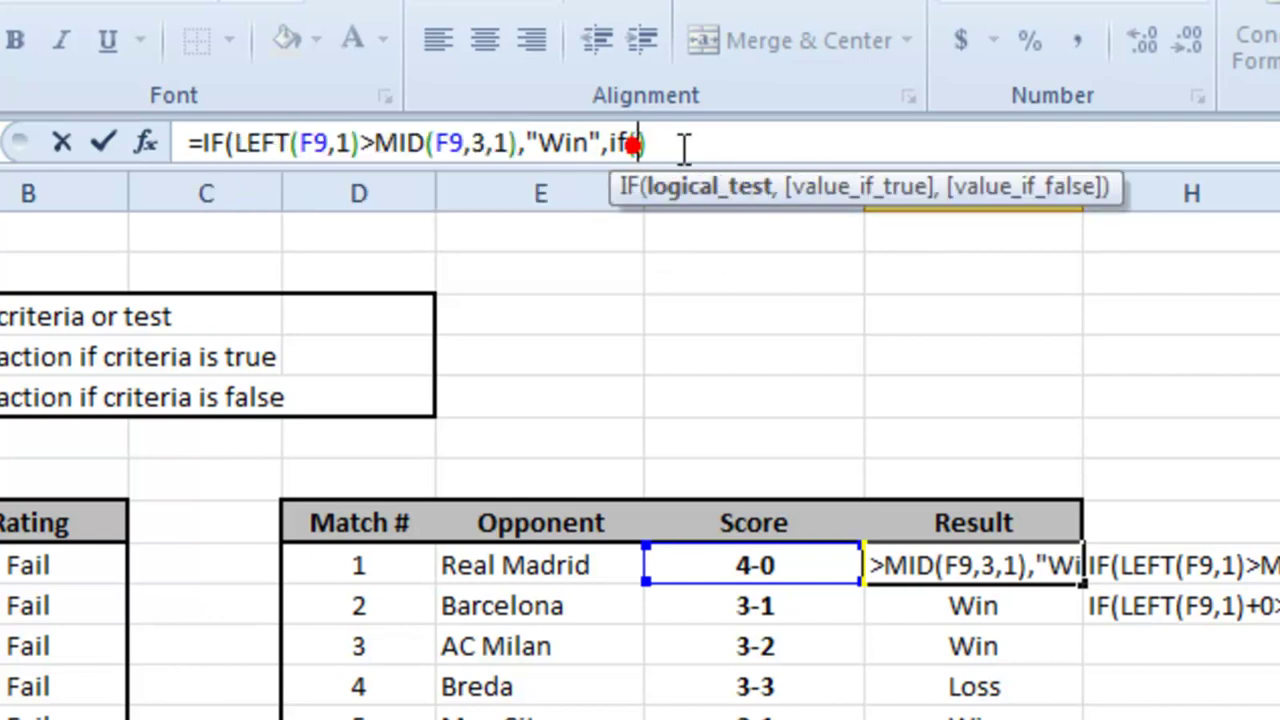
key("ctrl+v")
left_click(775, 142)
key("BackSpace")
type("<")
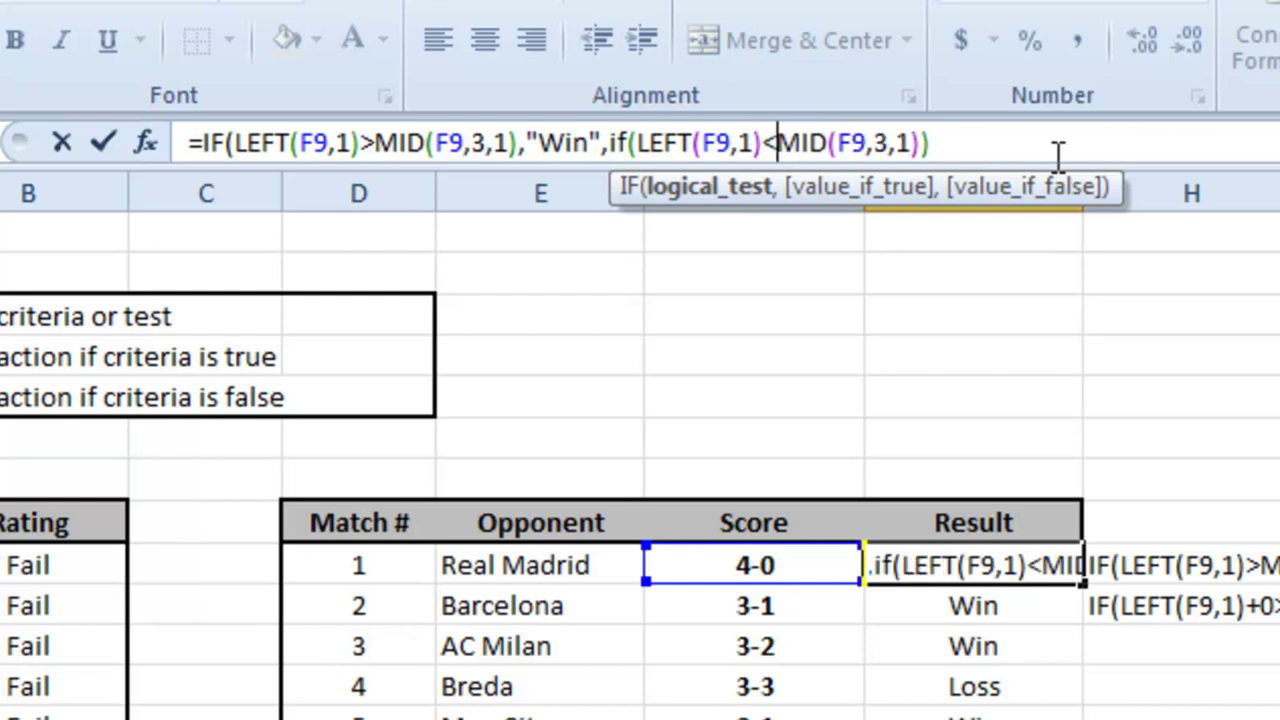
Step: Give the inner IF the outcomes "Loss" and "Draw", close the parentheses and commit
left_click(978, 140)
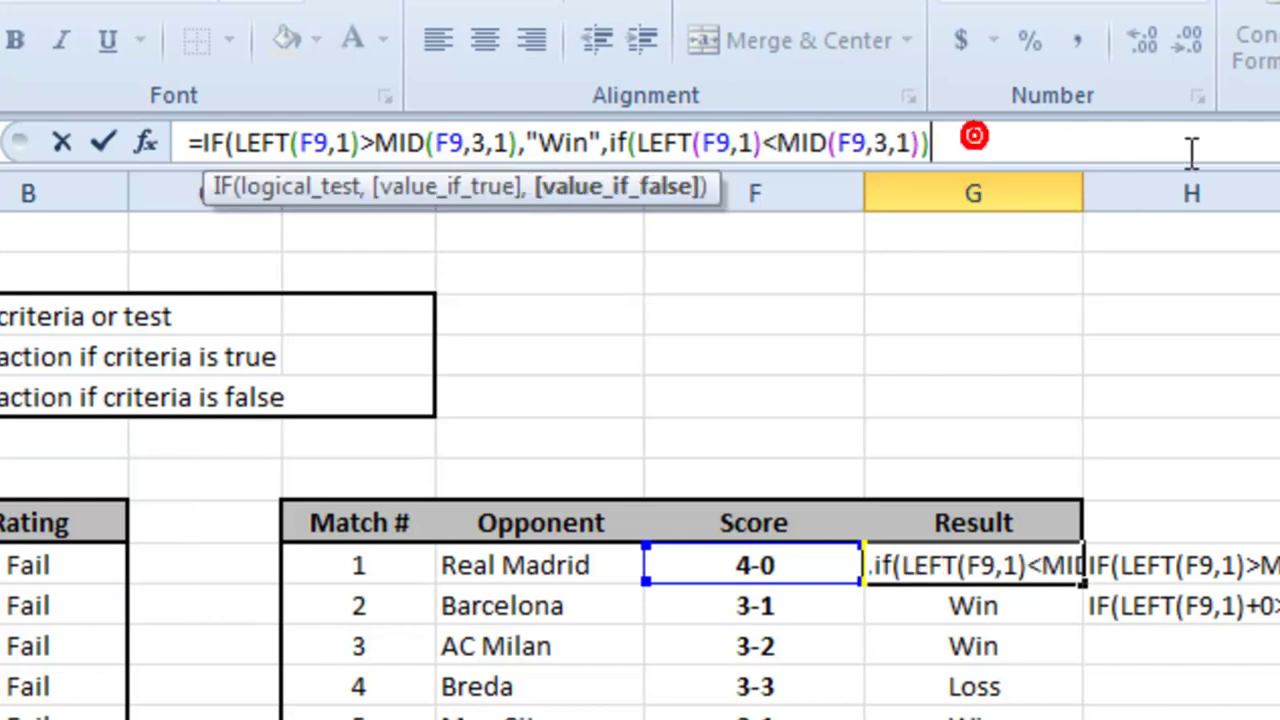
key("BackSpace")
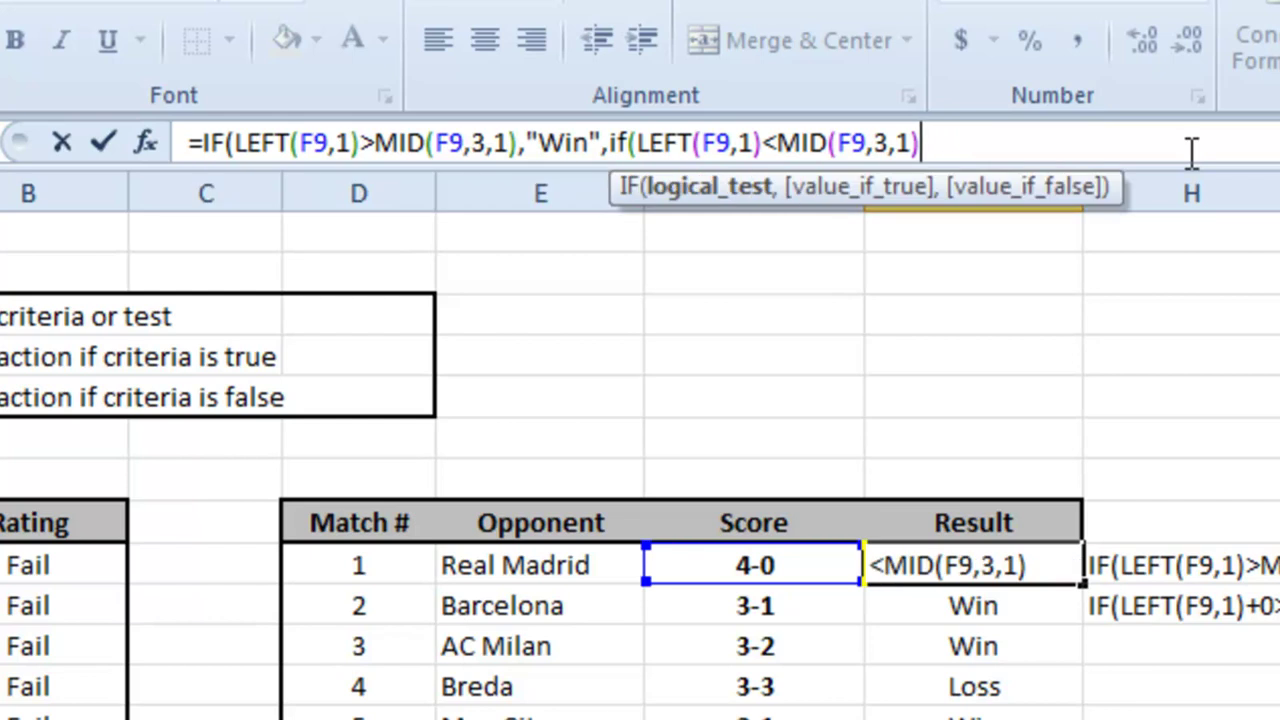
type(",\"Loss")
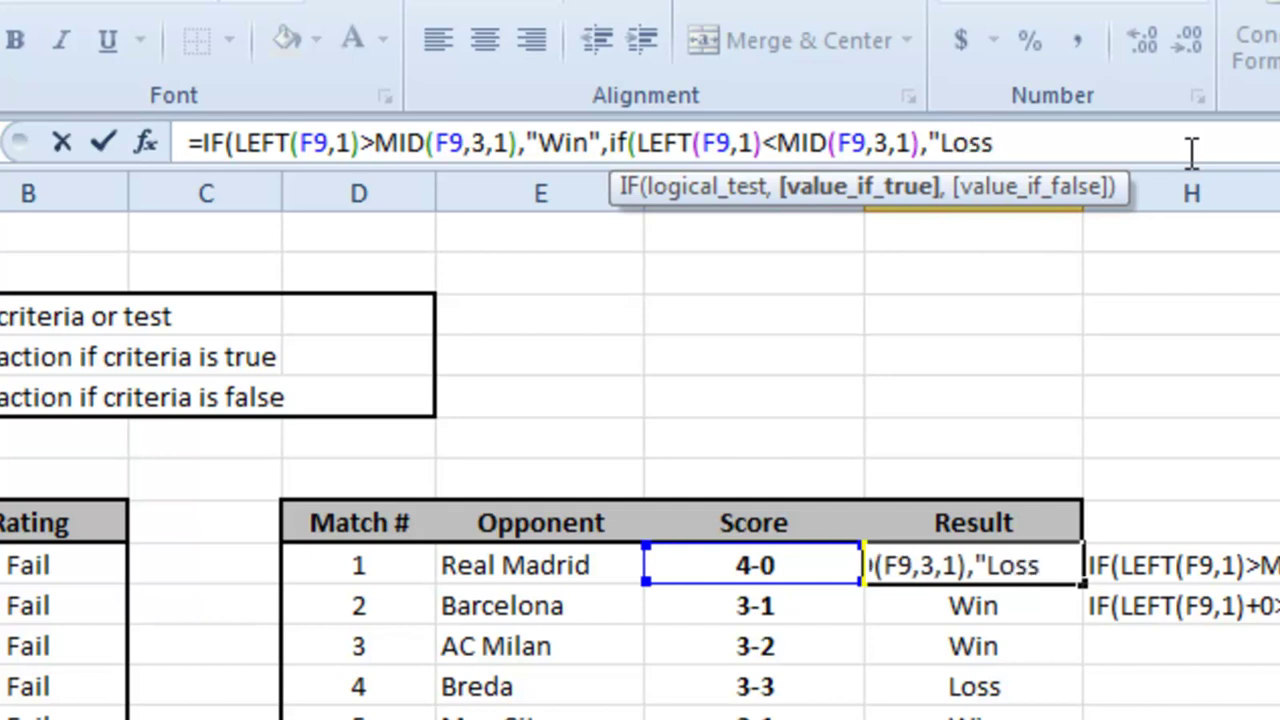
type("\",")
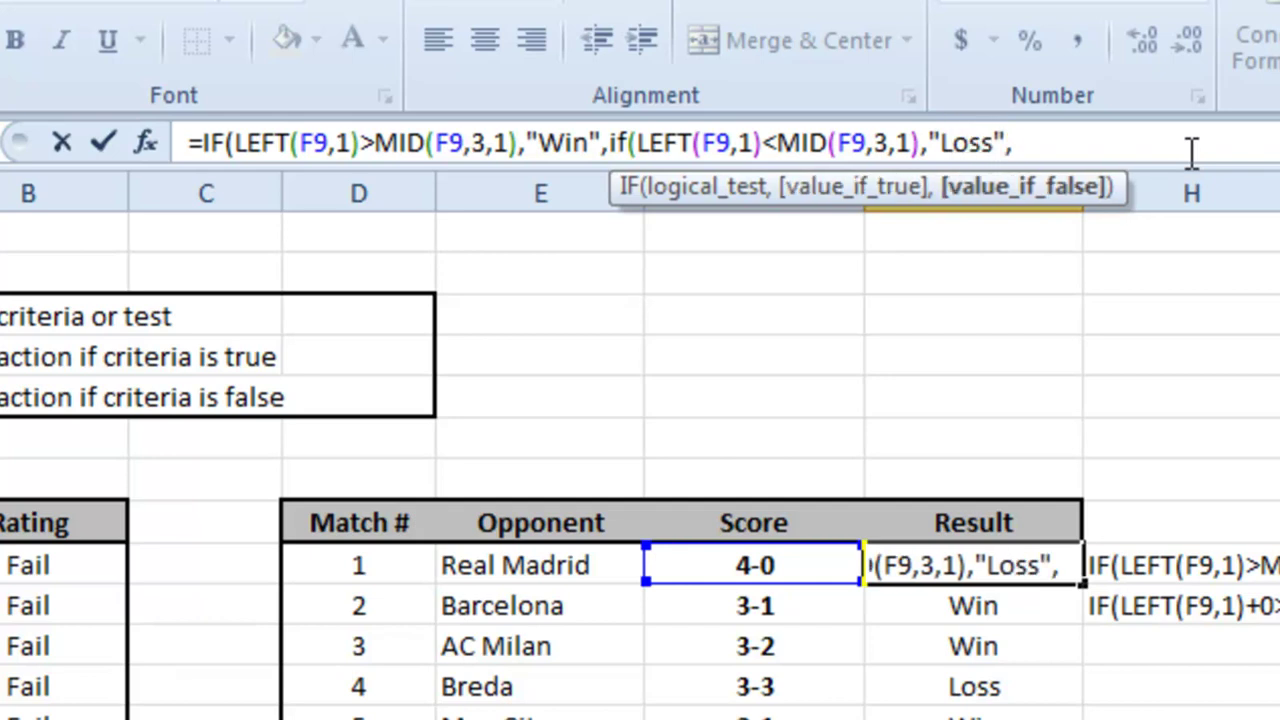
type("\"DS")
key("BackSpace")
type("raw\")")
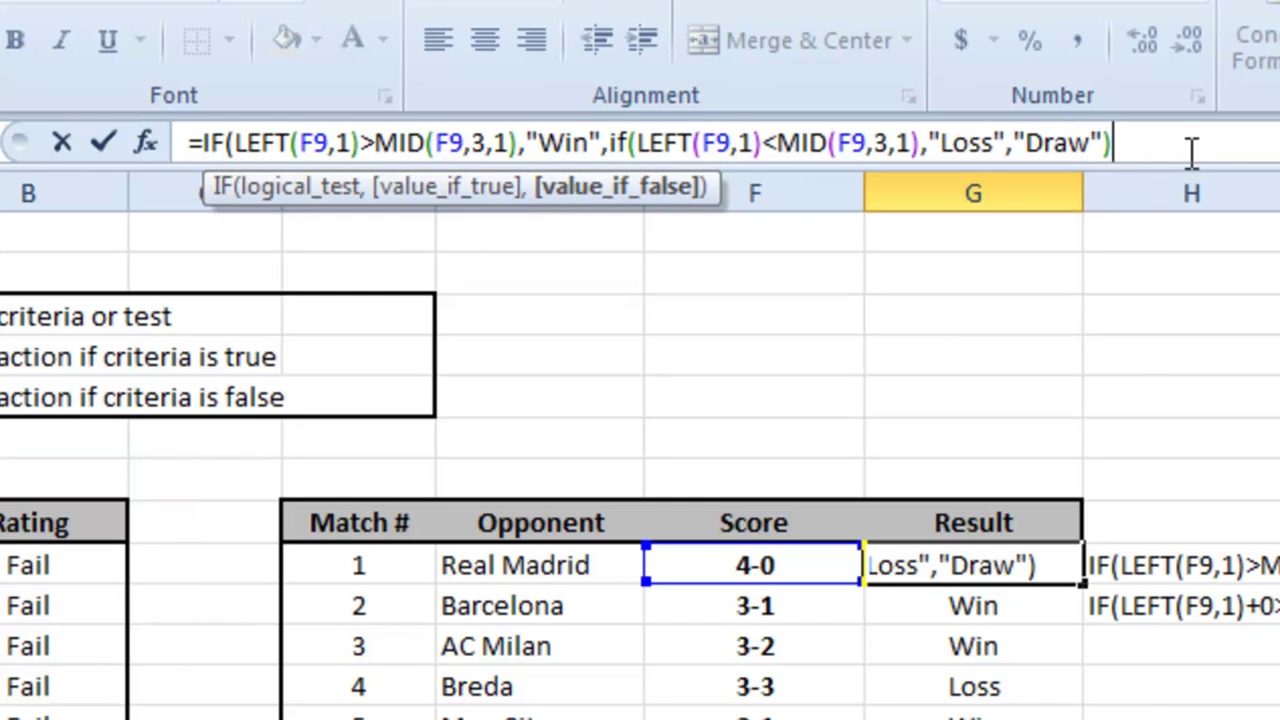
type(")")
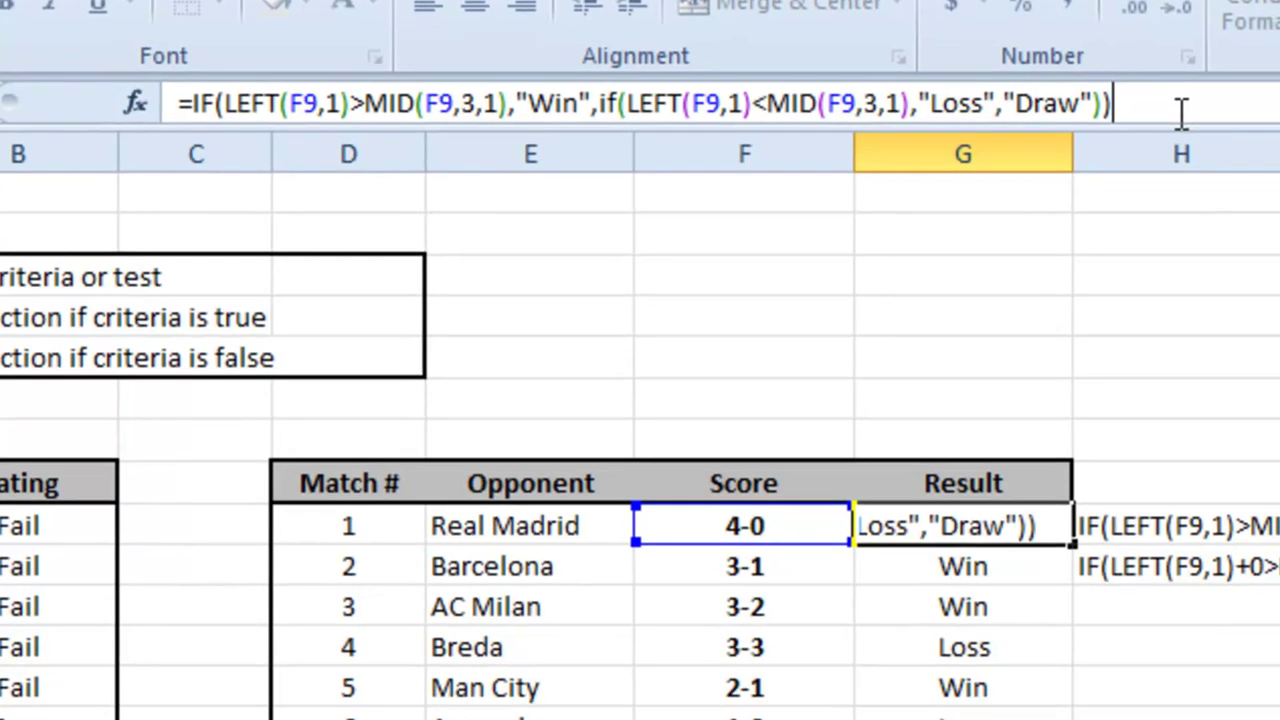
key("Return")
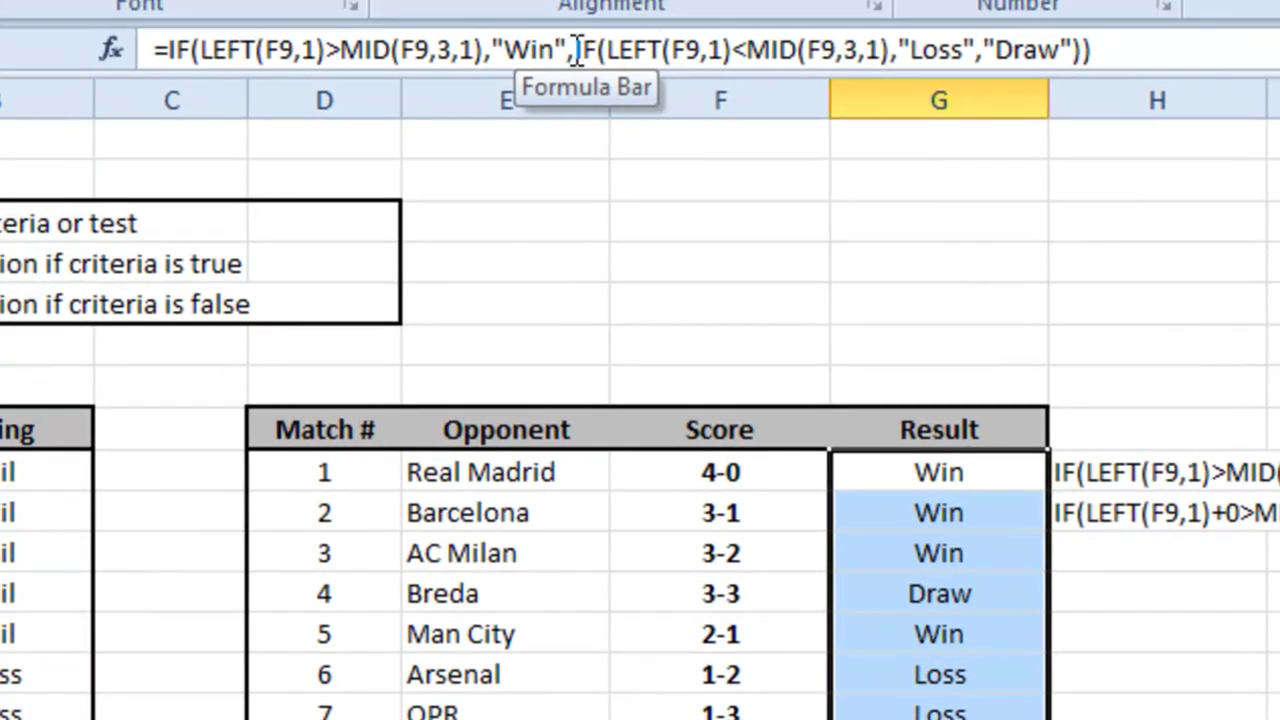
Step: Review the formula's Win, Loss and Draw parts, then fill it from G9 down all ten matches
left_click_drag(571, 48, 190, 40)
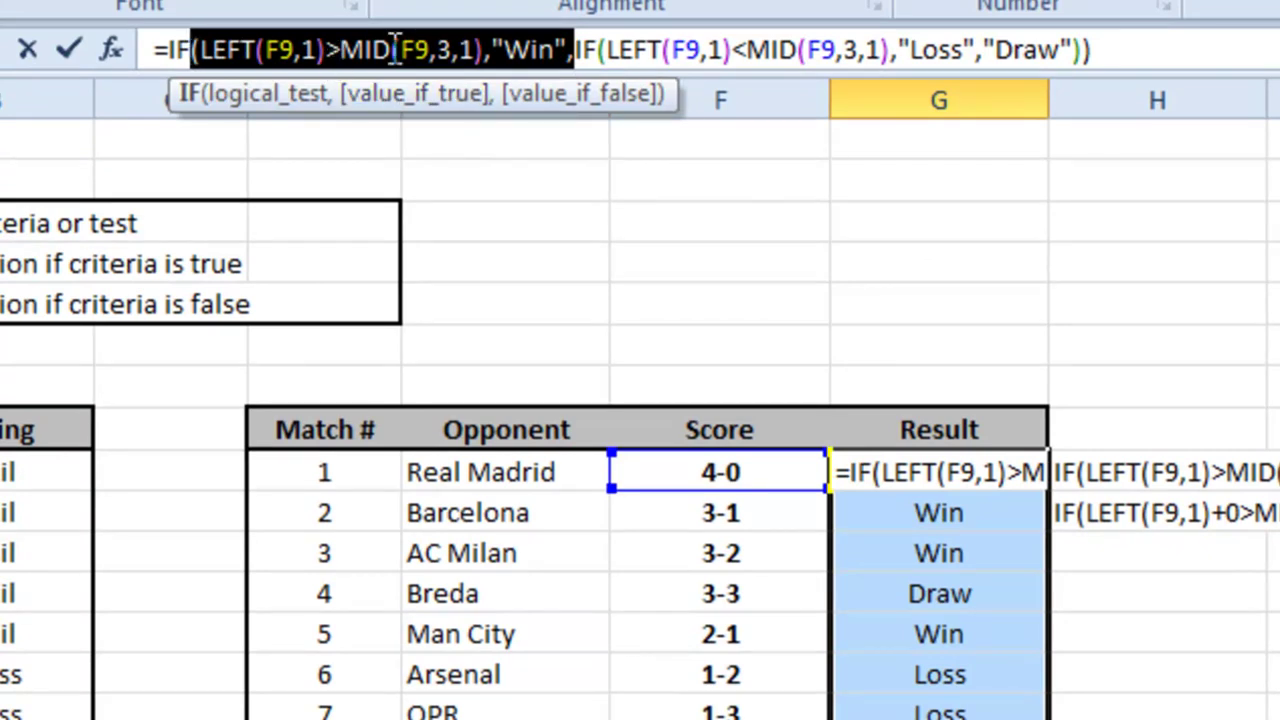
left_click_drag(575, 48, 977, 46)
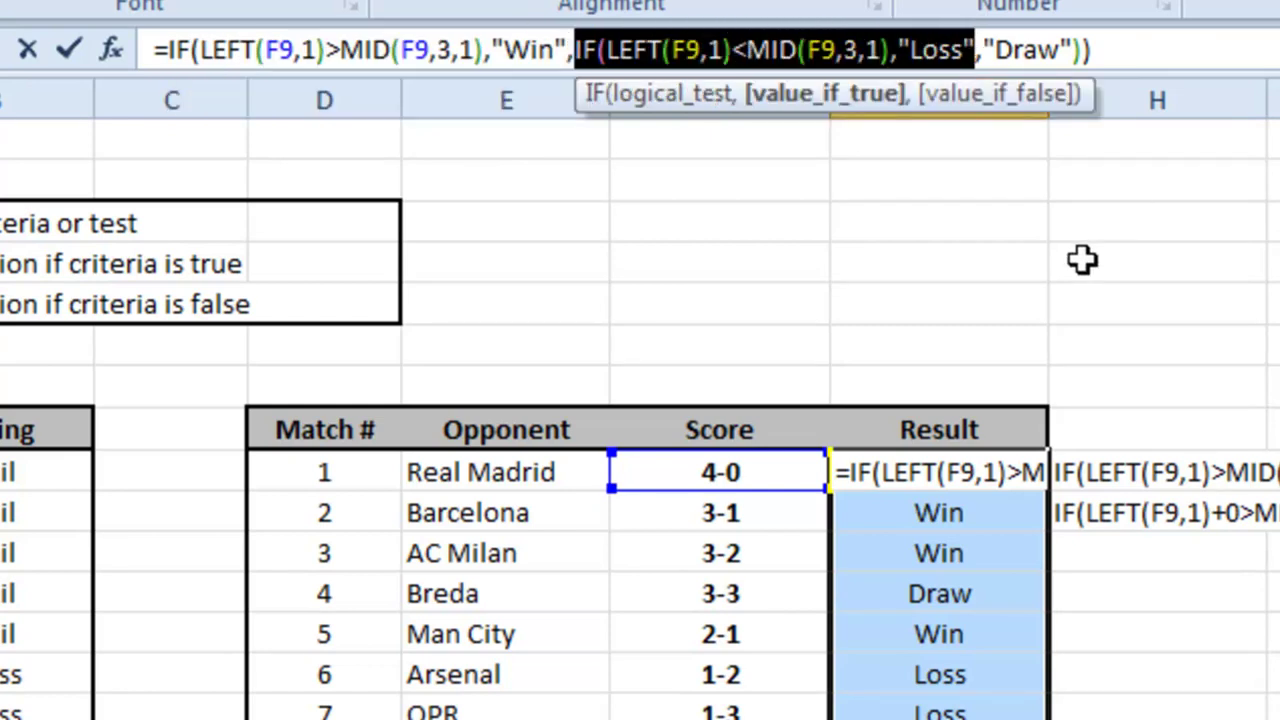
left_click(984, 50)
left_click_drag(984, 50, 1074, 50)
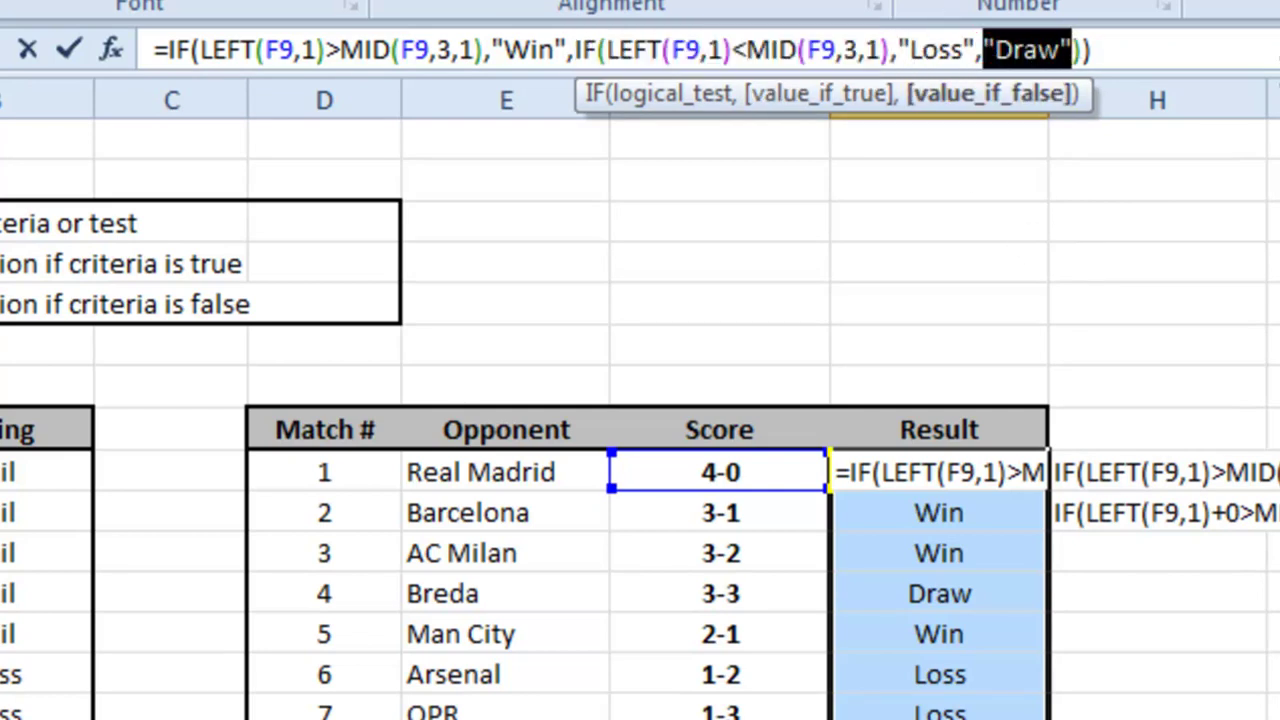
left_click(1175, 50)
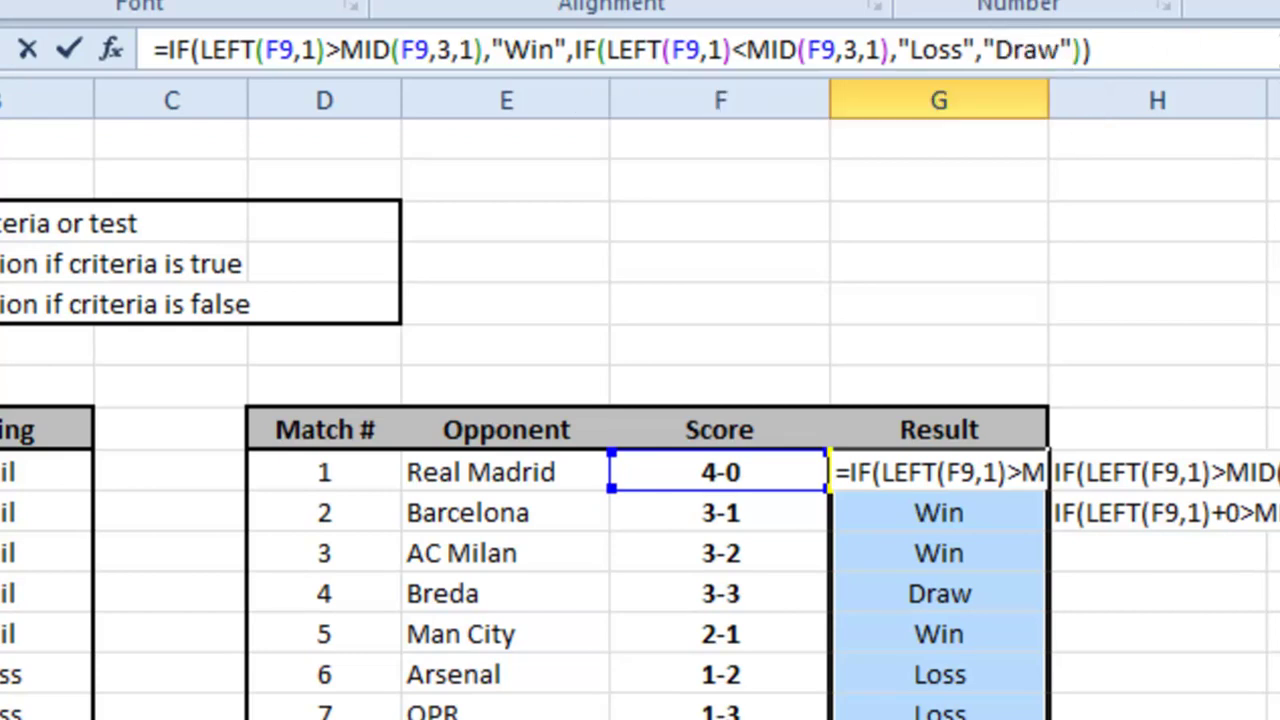
key("Return")
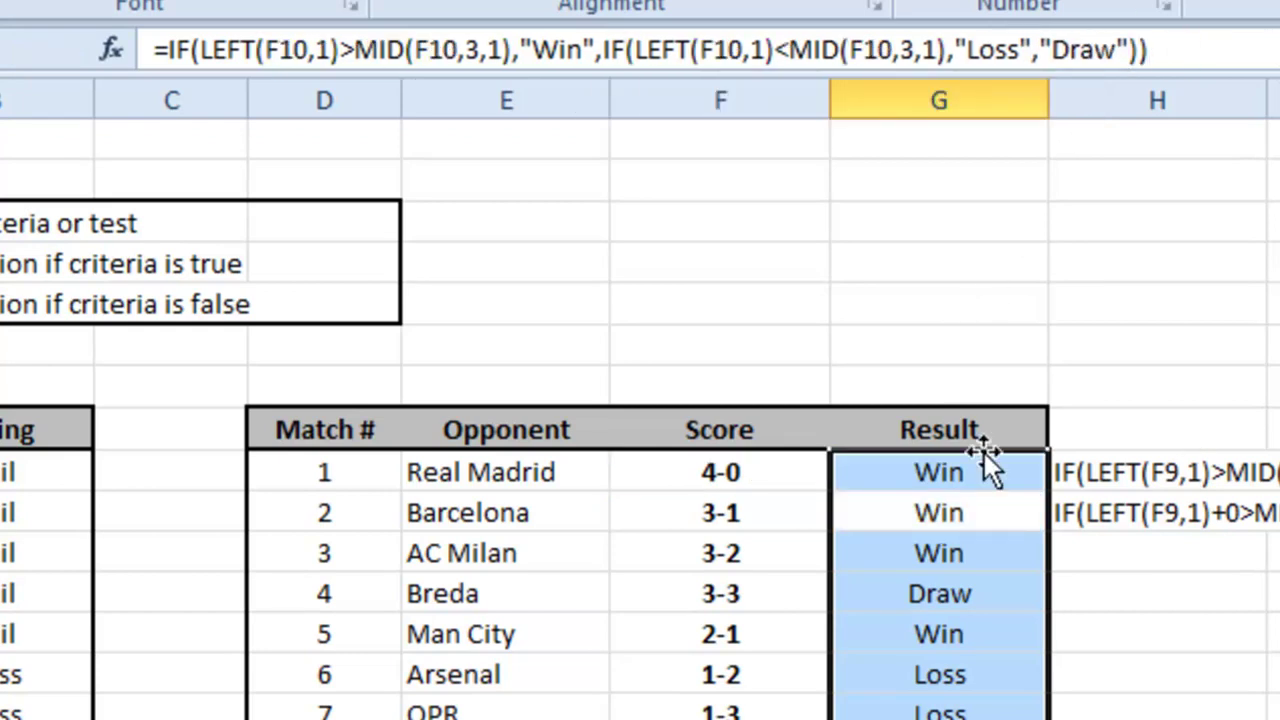
left_click(937, 472)
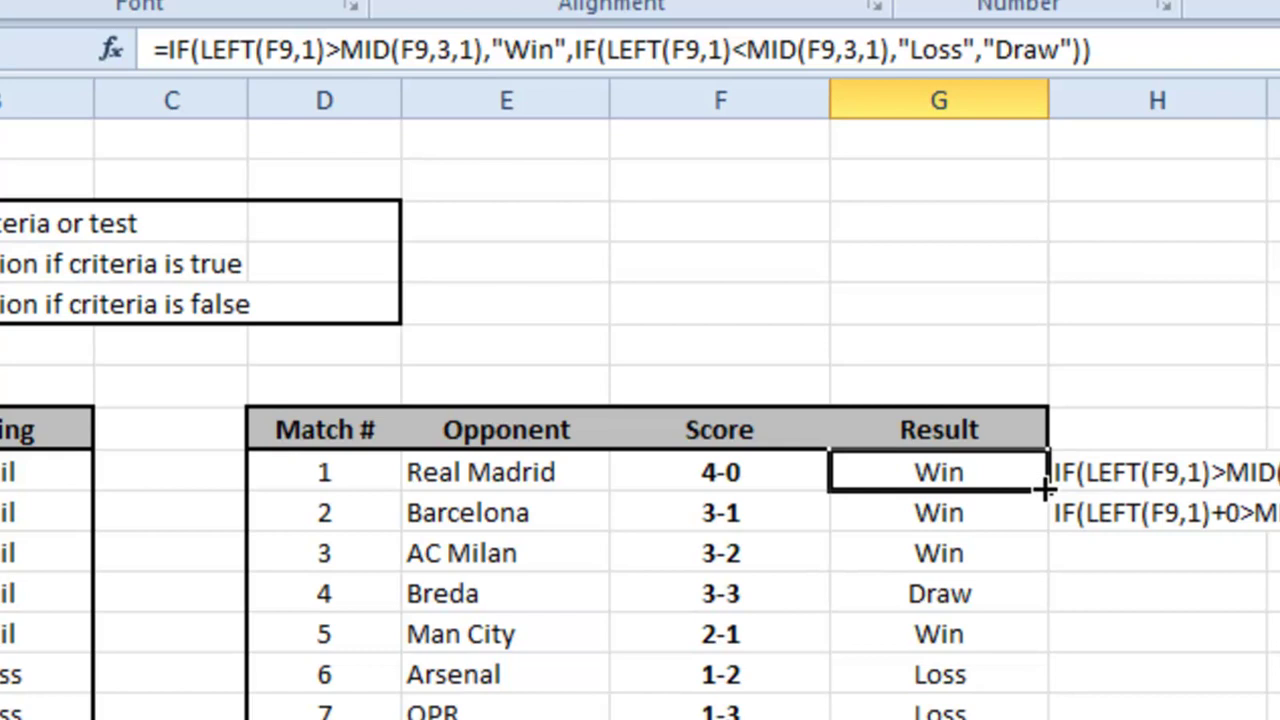
double_click(1046, 489)
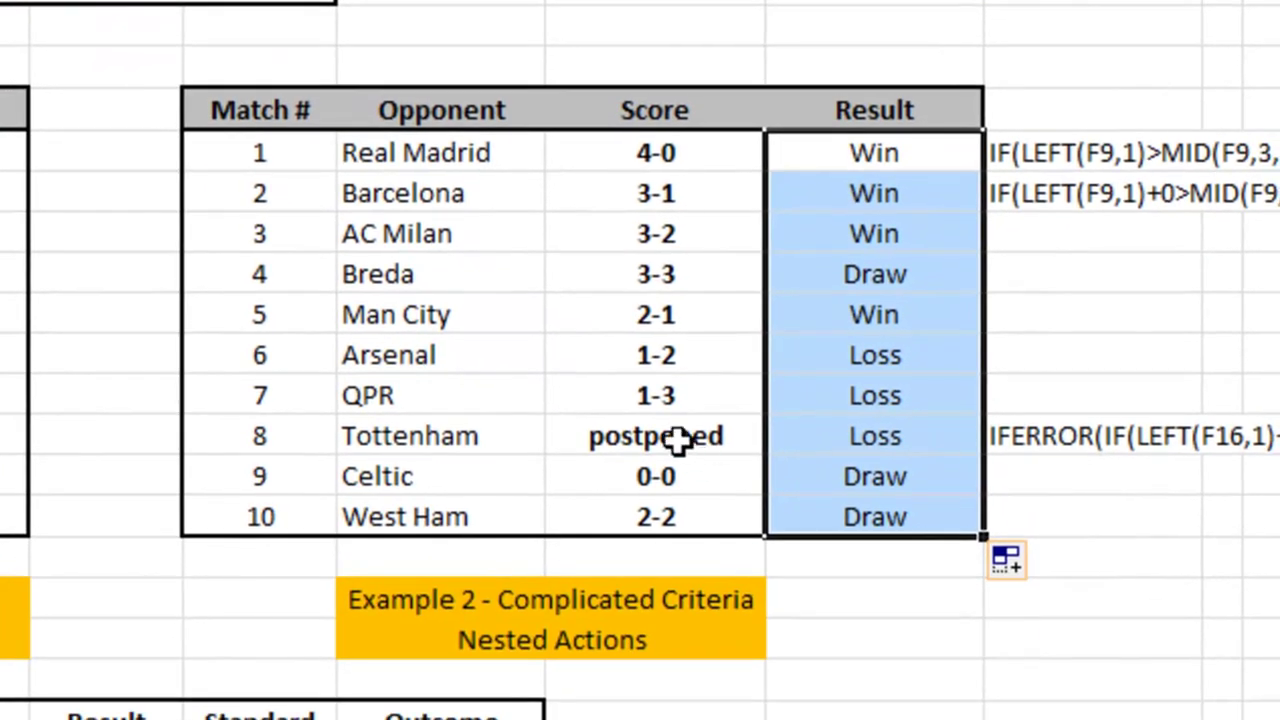
left_click(697, 540)
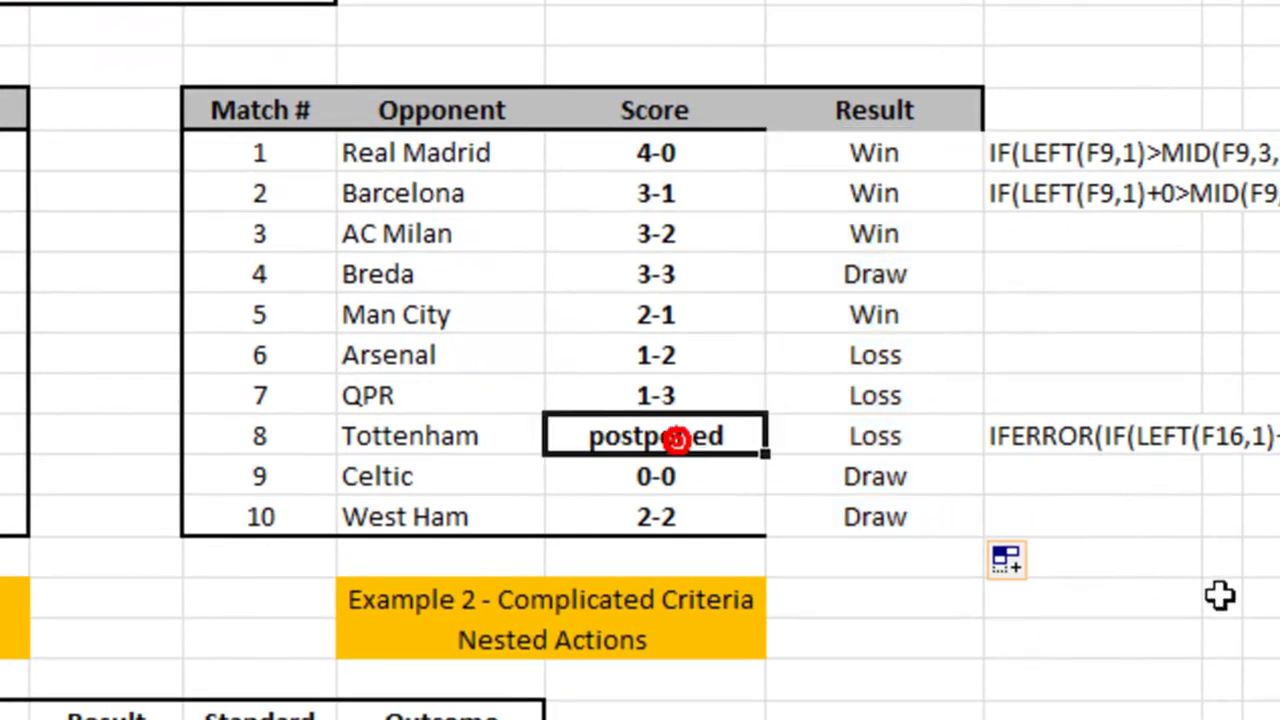
left_click(890, 437)
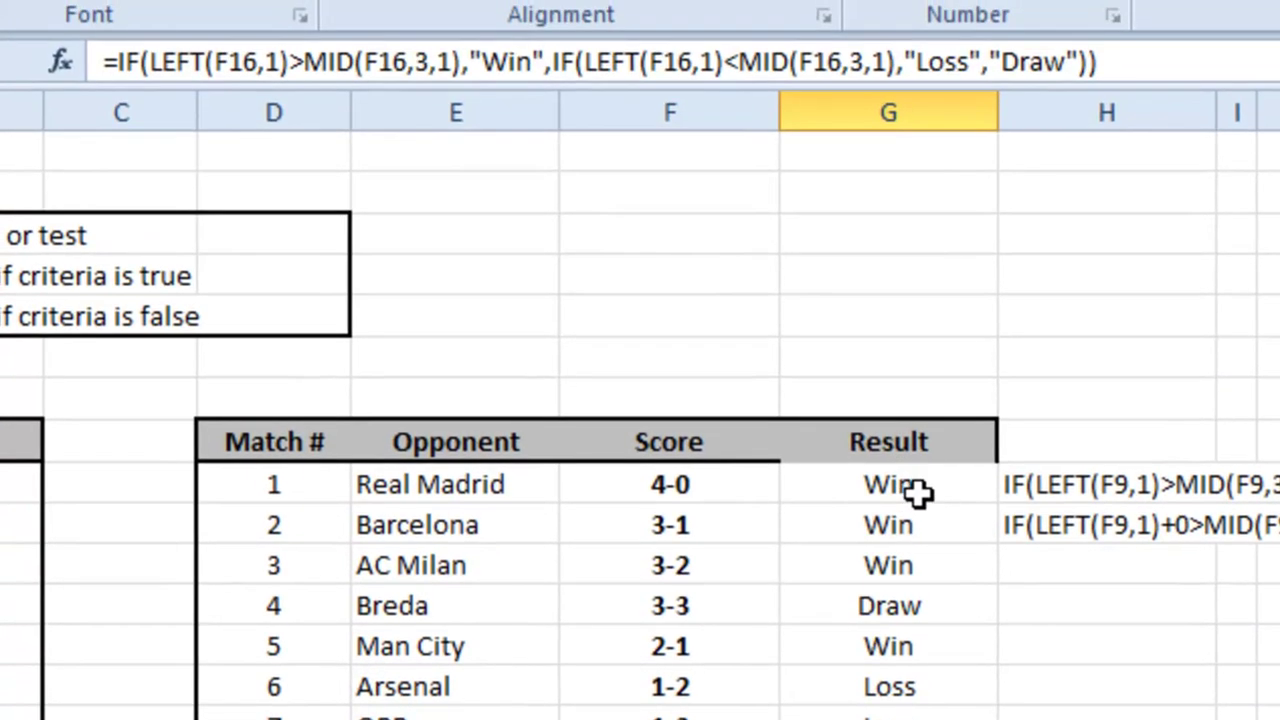
Step: Wrap G9's formula in =IFERROR(…,"") and fill it down the Result column
left_click(903, 158)
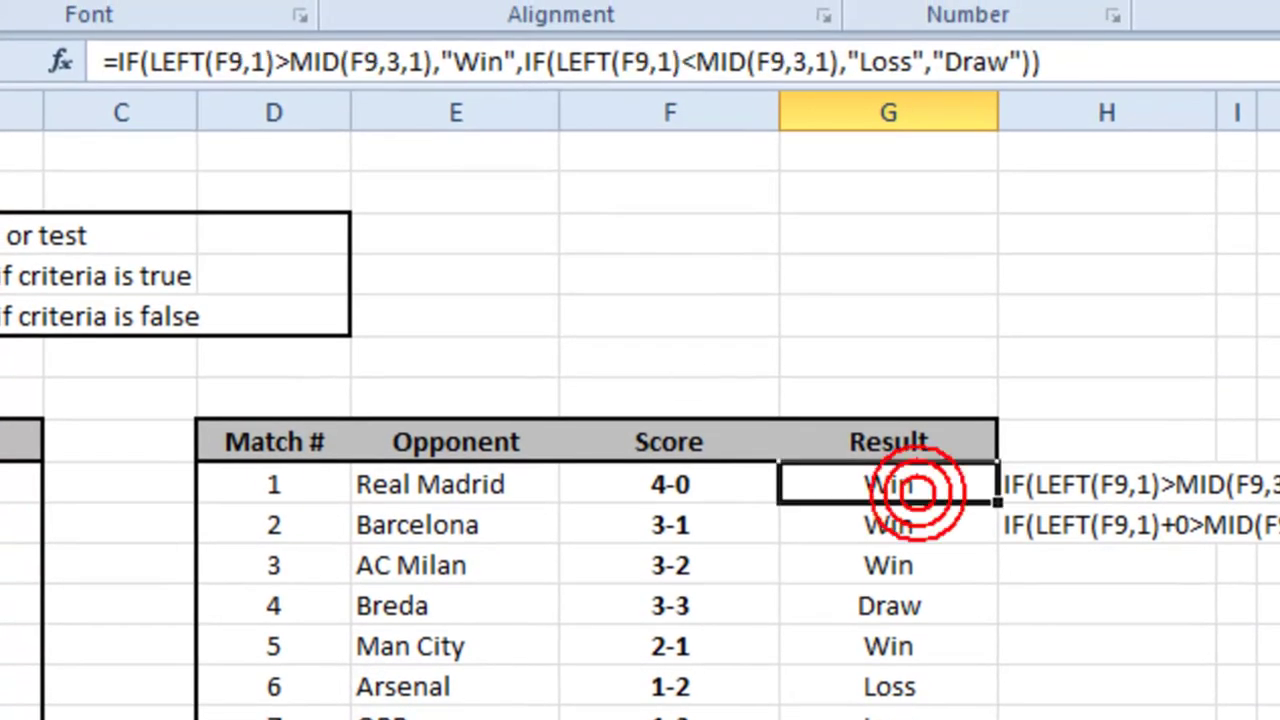
left_click(117, 60)
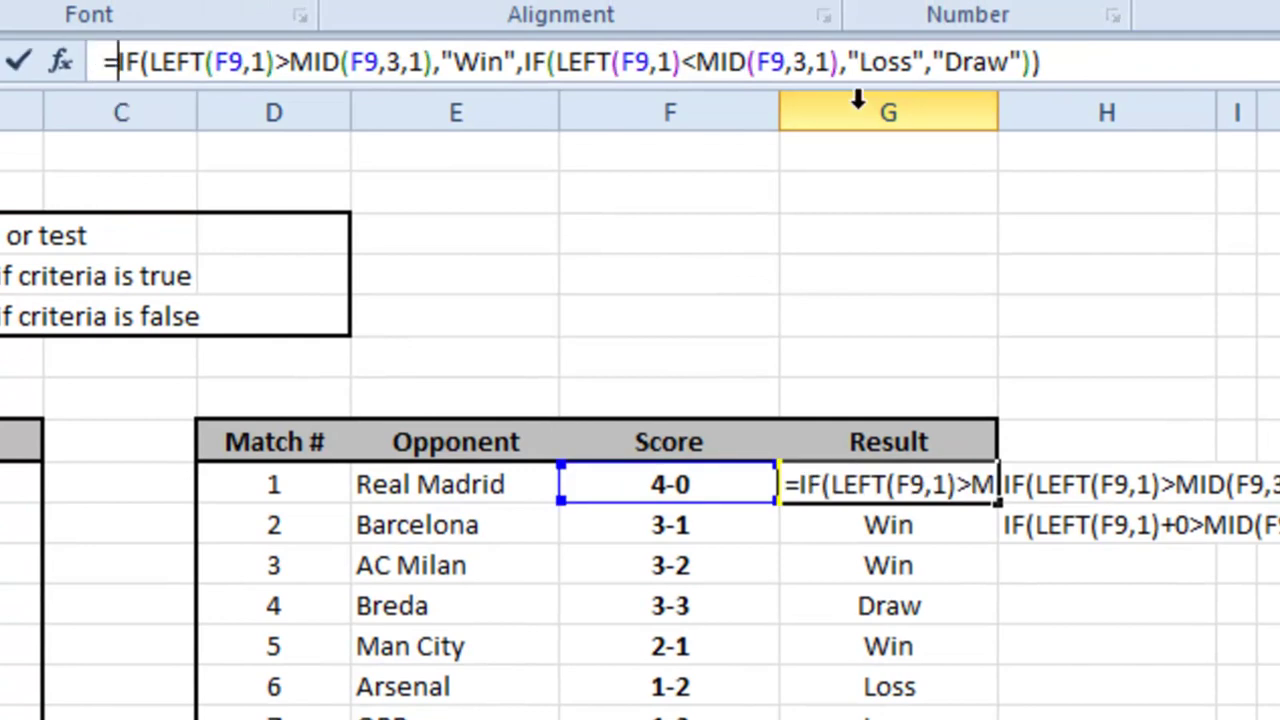
type("iferror(")
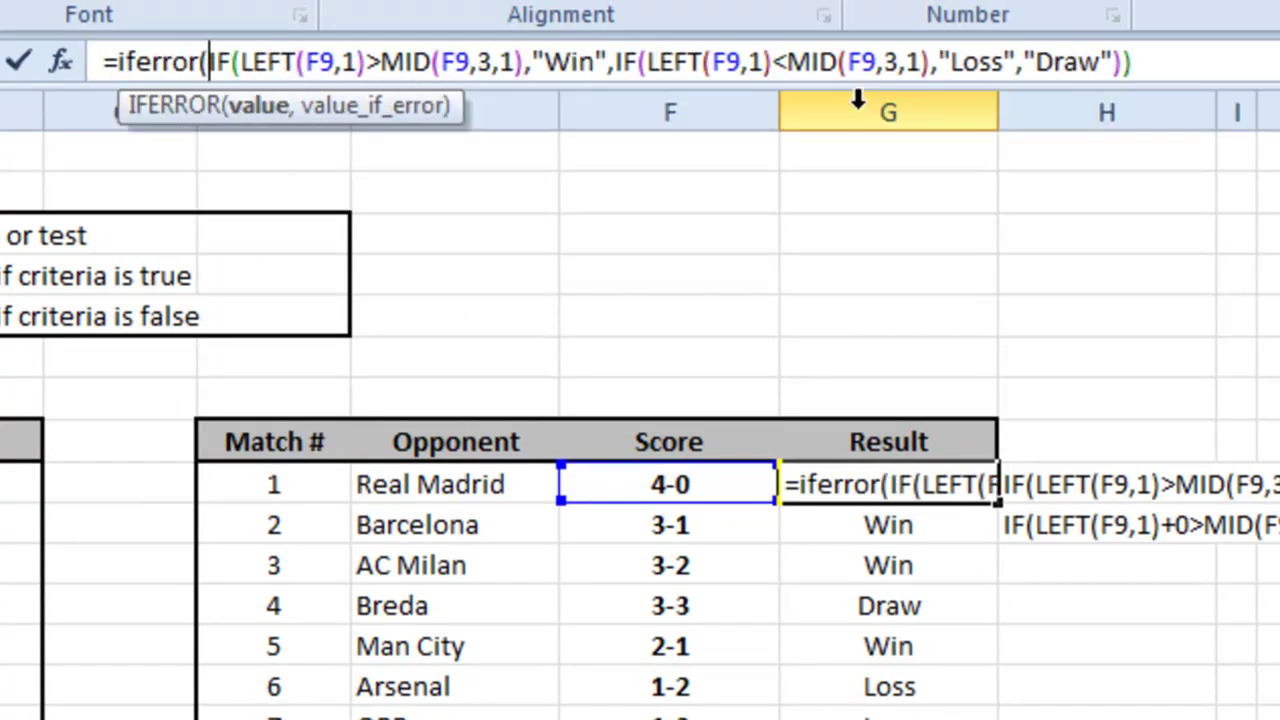
left_click(1170, 60)
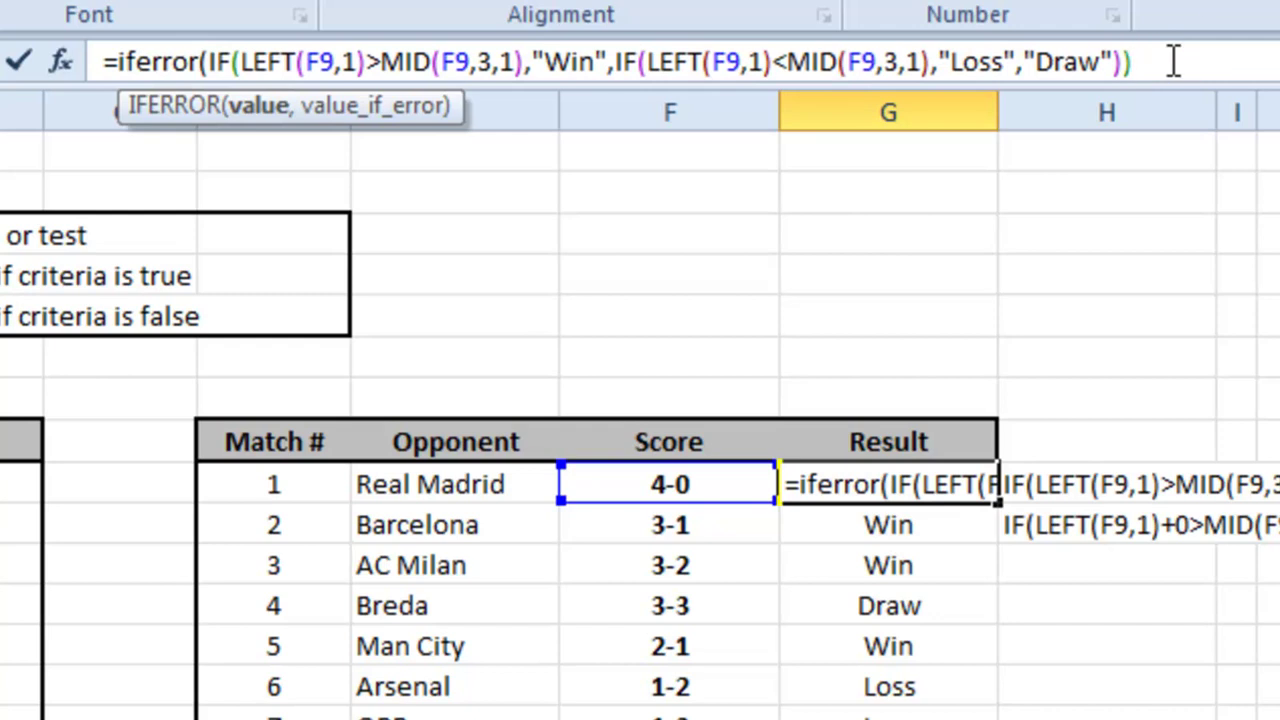
type(",")
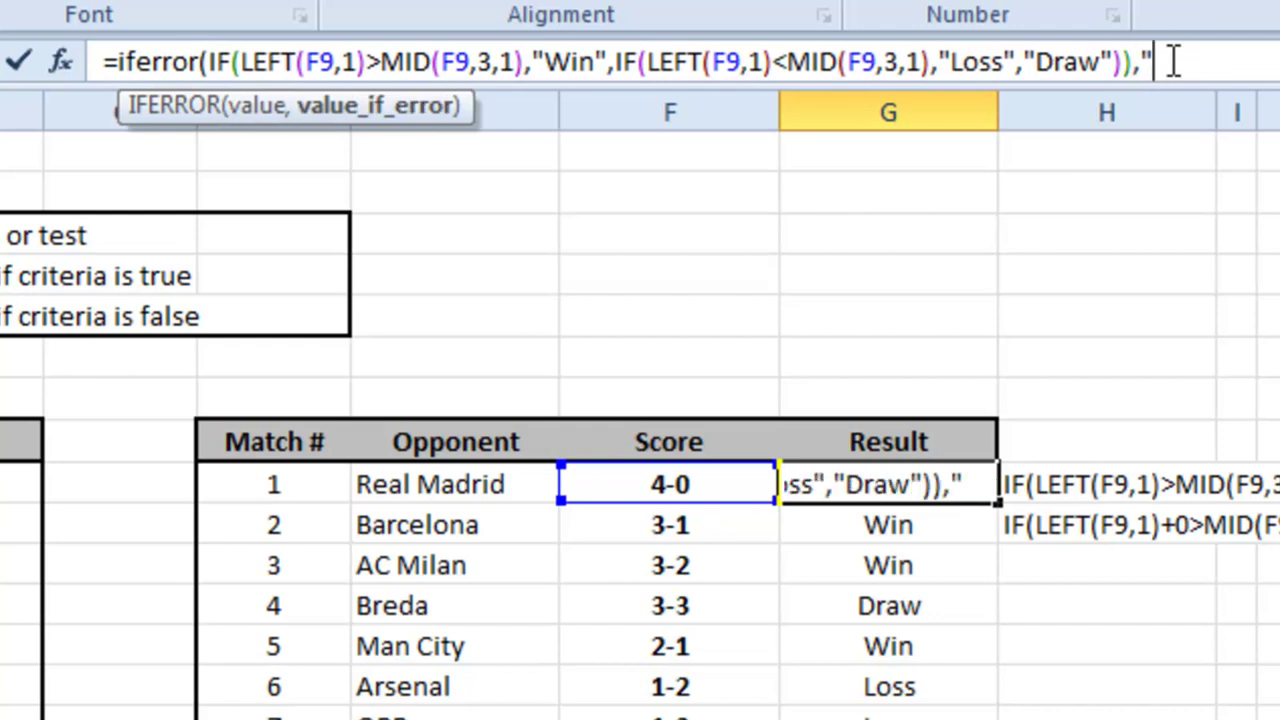
type(")")
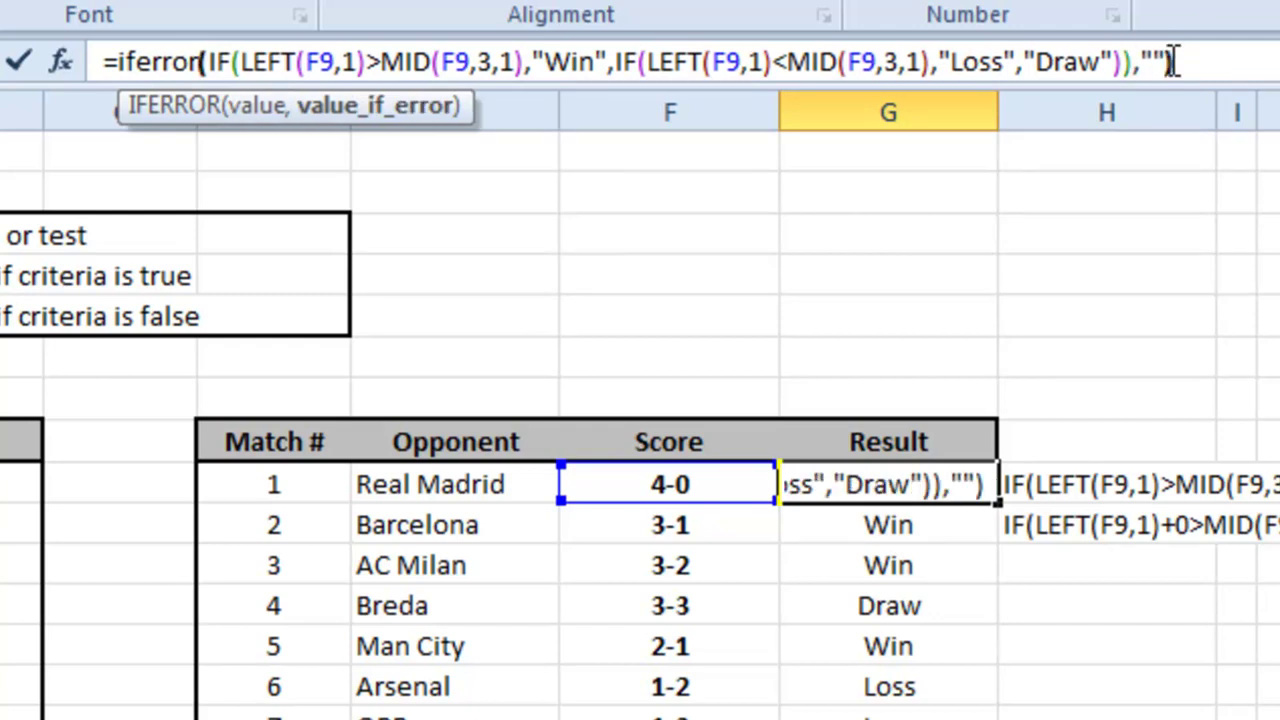
key("Return")
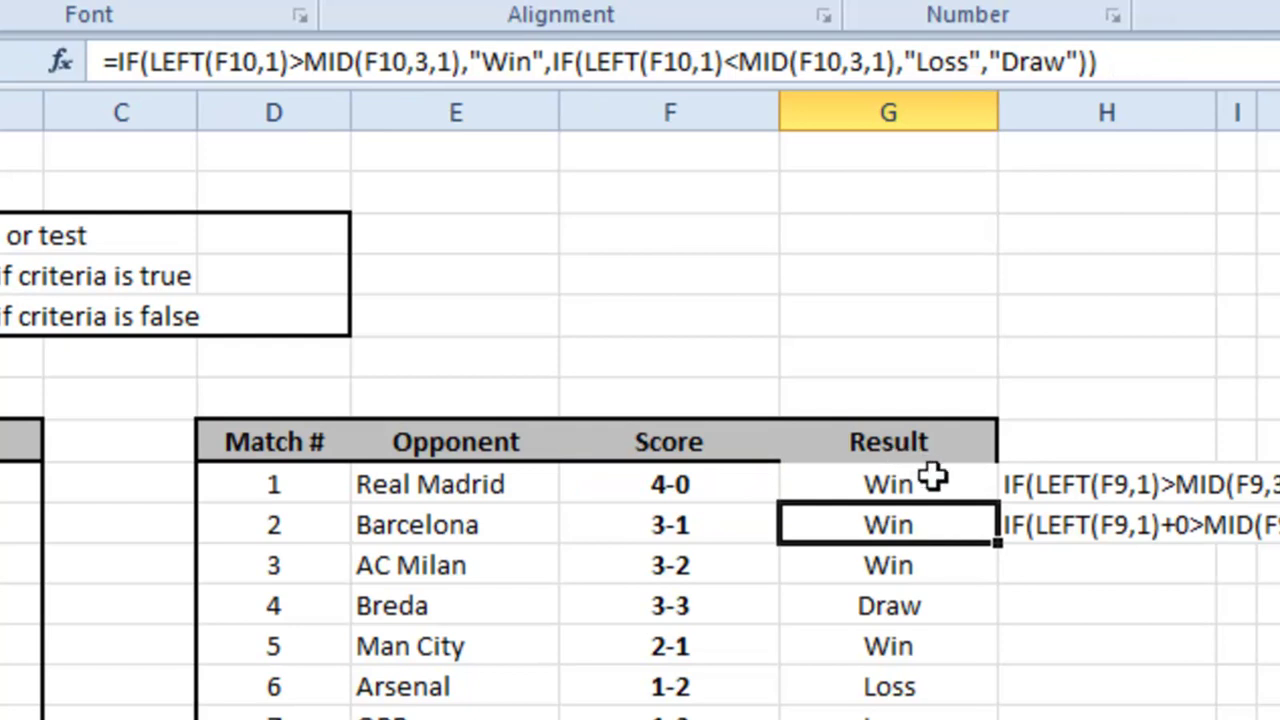
left_click(900, 478)
double_click(995, 503)
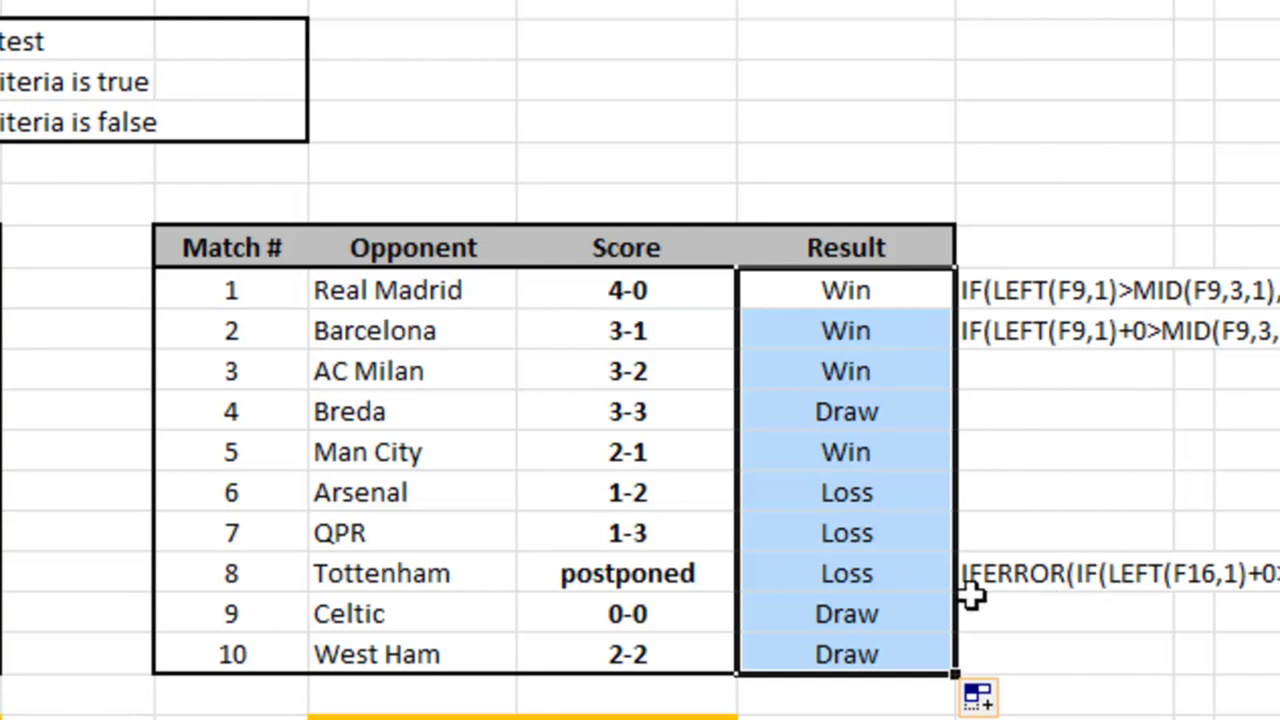
Step: Start editing the postponed Tottenham match's Result formula, turning IFERROR into IF
left_click(866, 578)
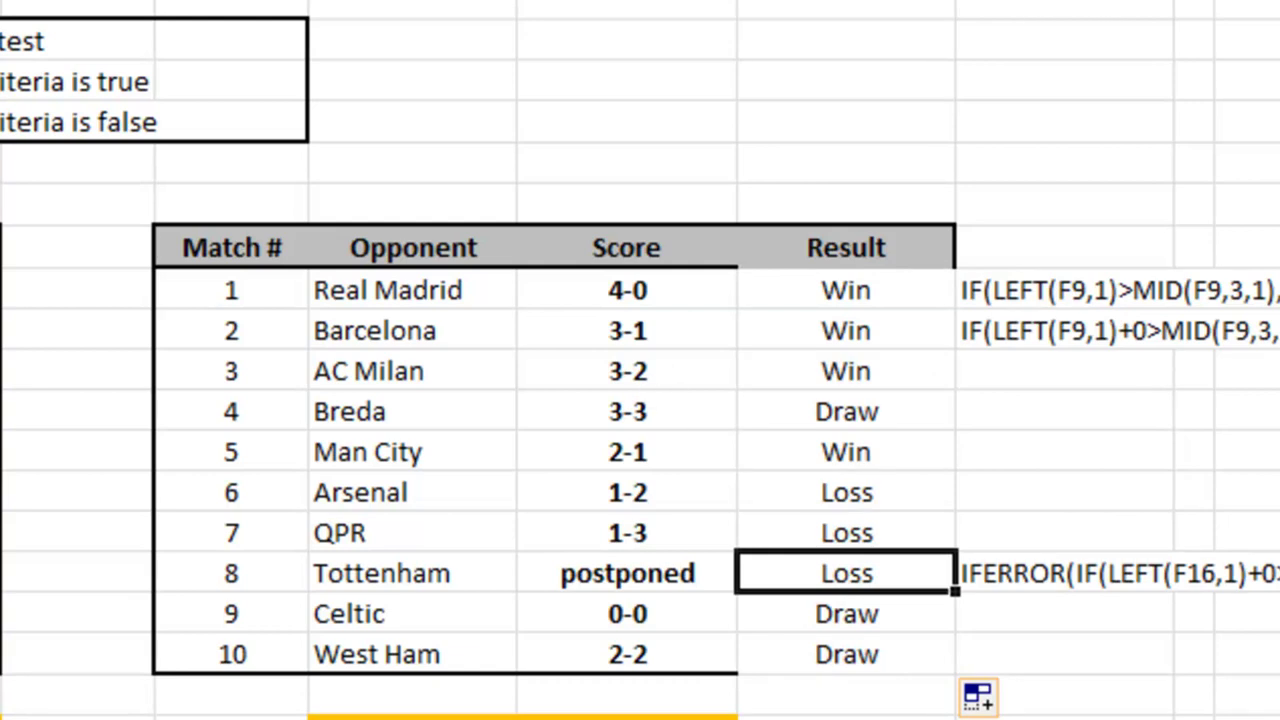
key("F2")
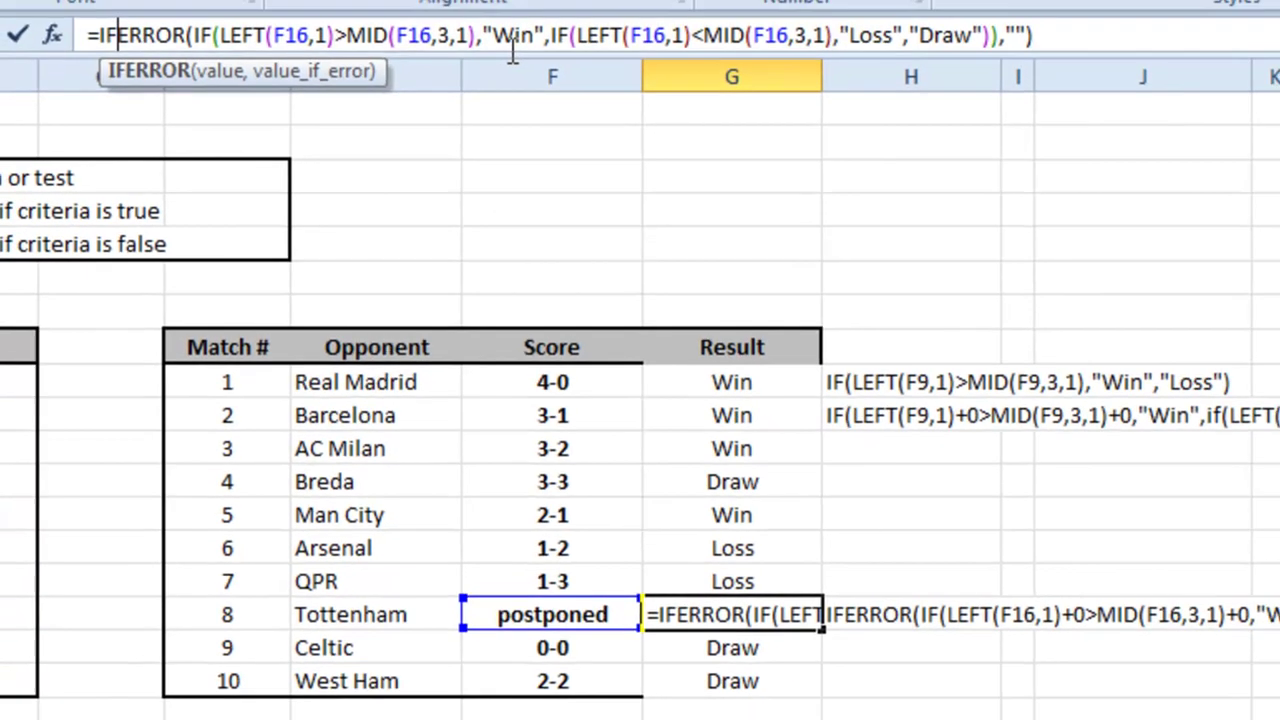
left_click(119, 49)
key("Delete")
key("Delete")
key("Delete")
key("Delete")
key("Delete")
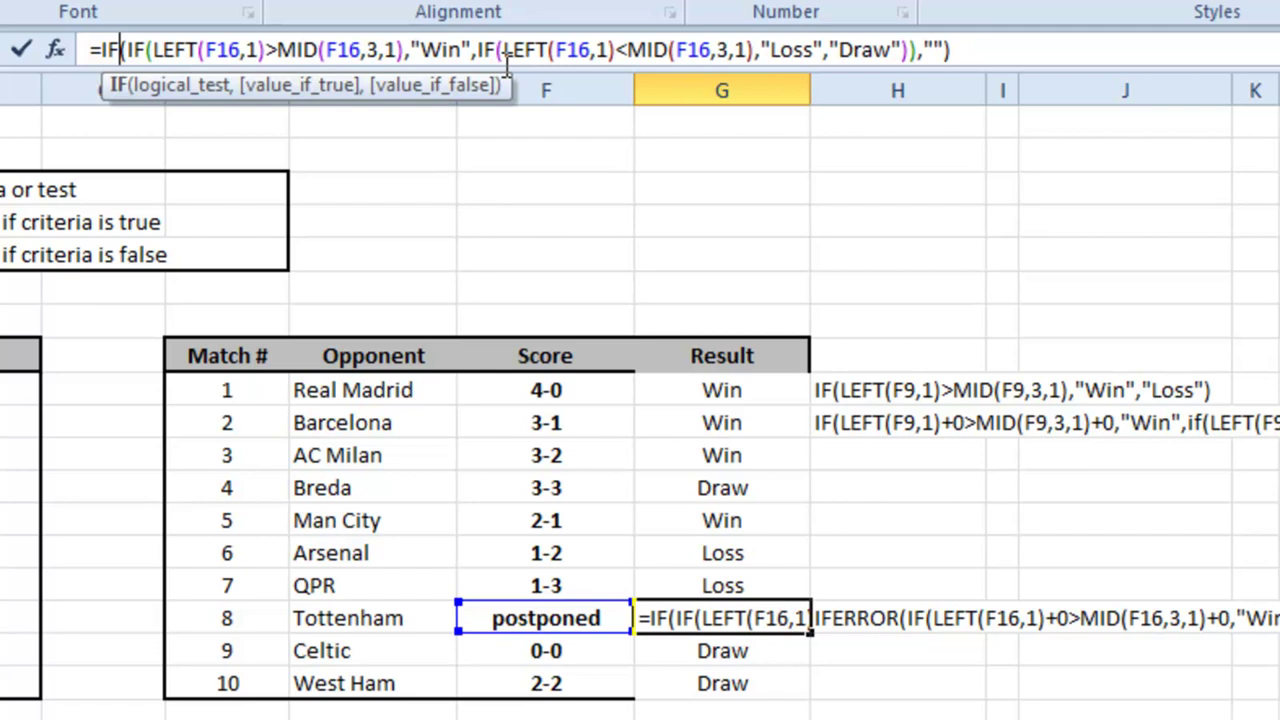
Step: Wrap Tottenham's Result test in IF(LEN(F16)=3, ..., "") so the postponed match shows blank
key("Right")
key("Right")
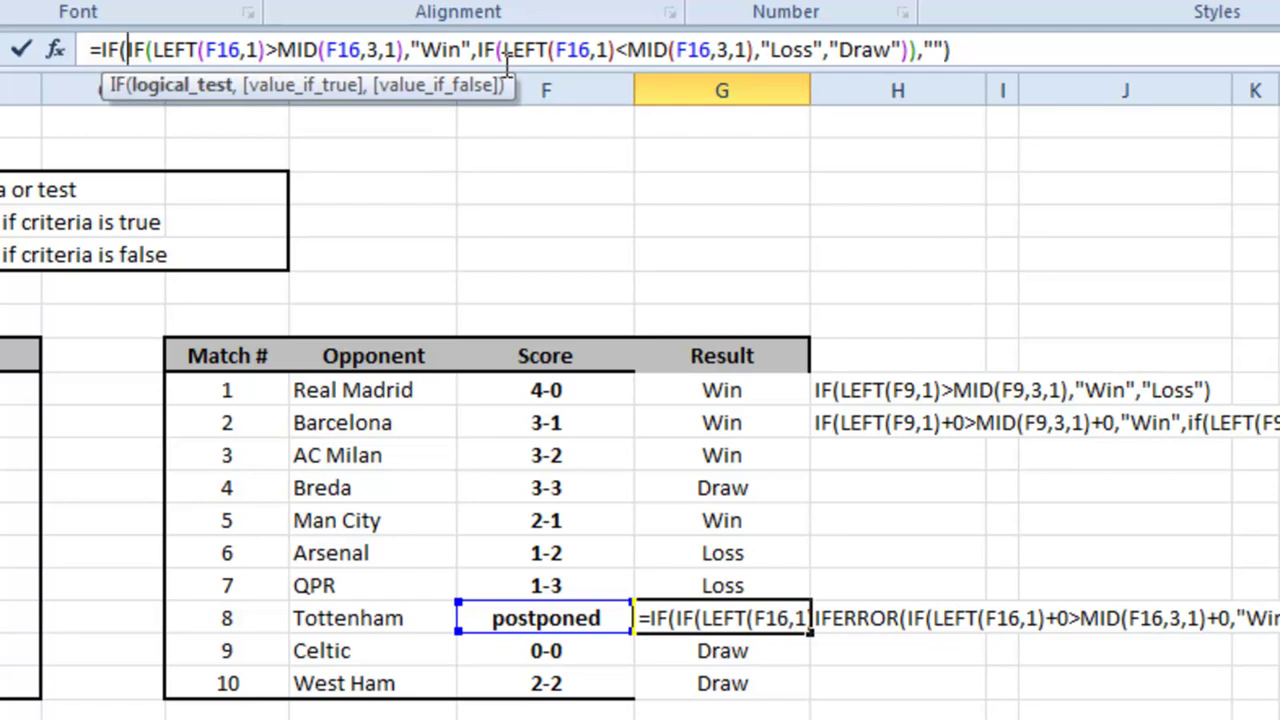
type("len(")
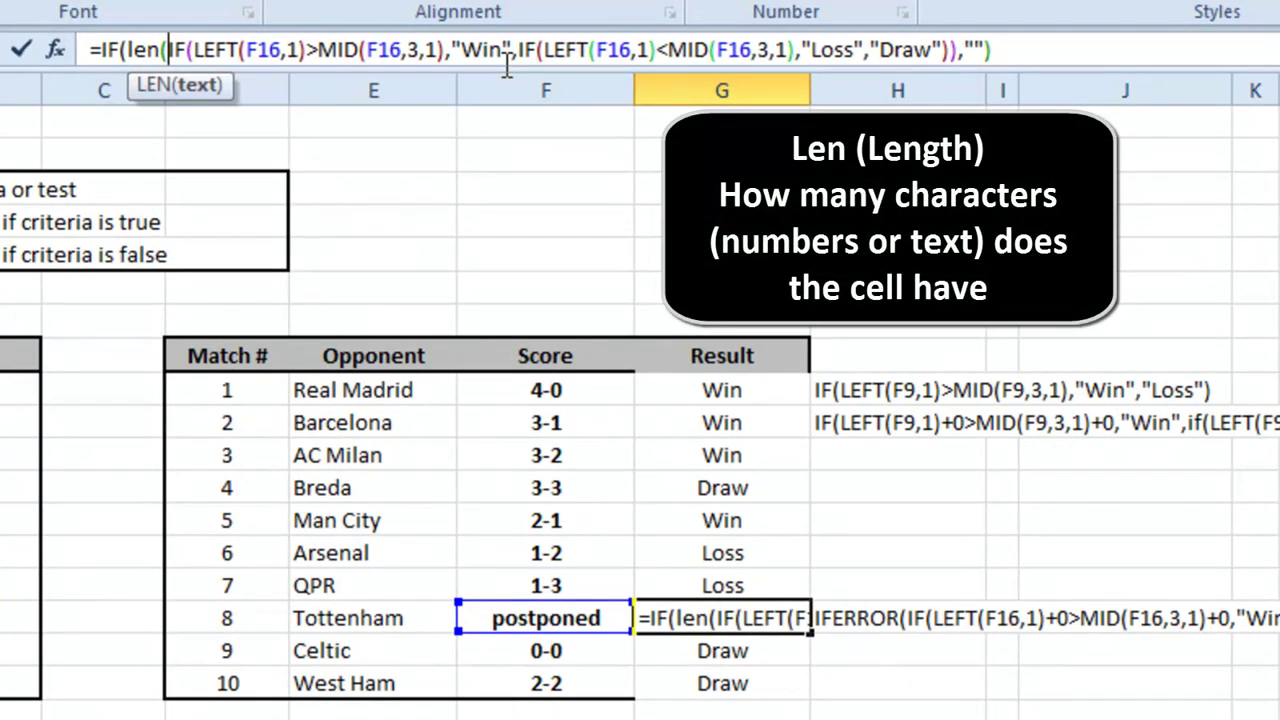
left_click(550, 617)
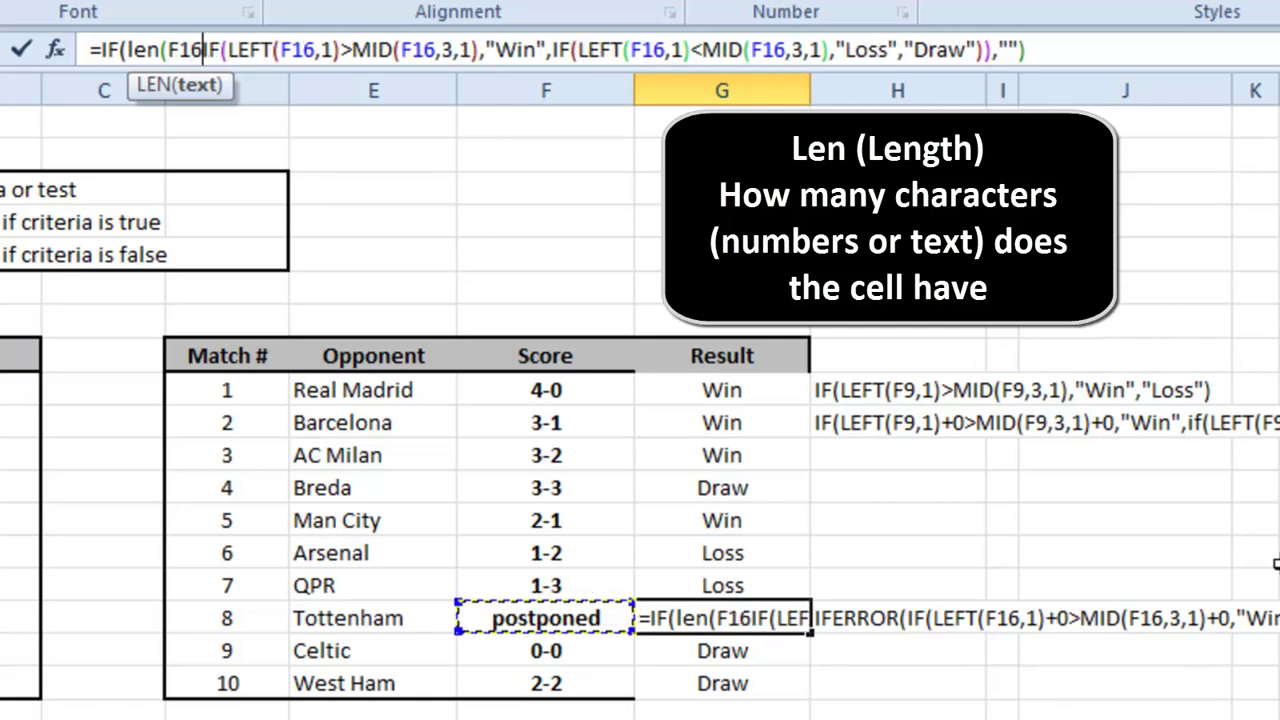
type(")")
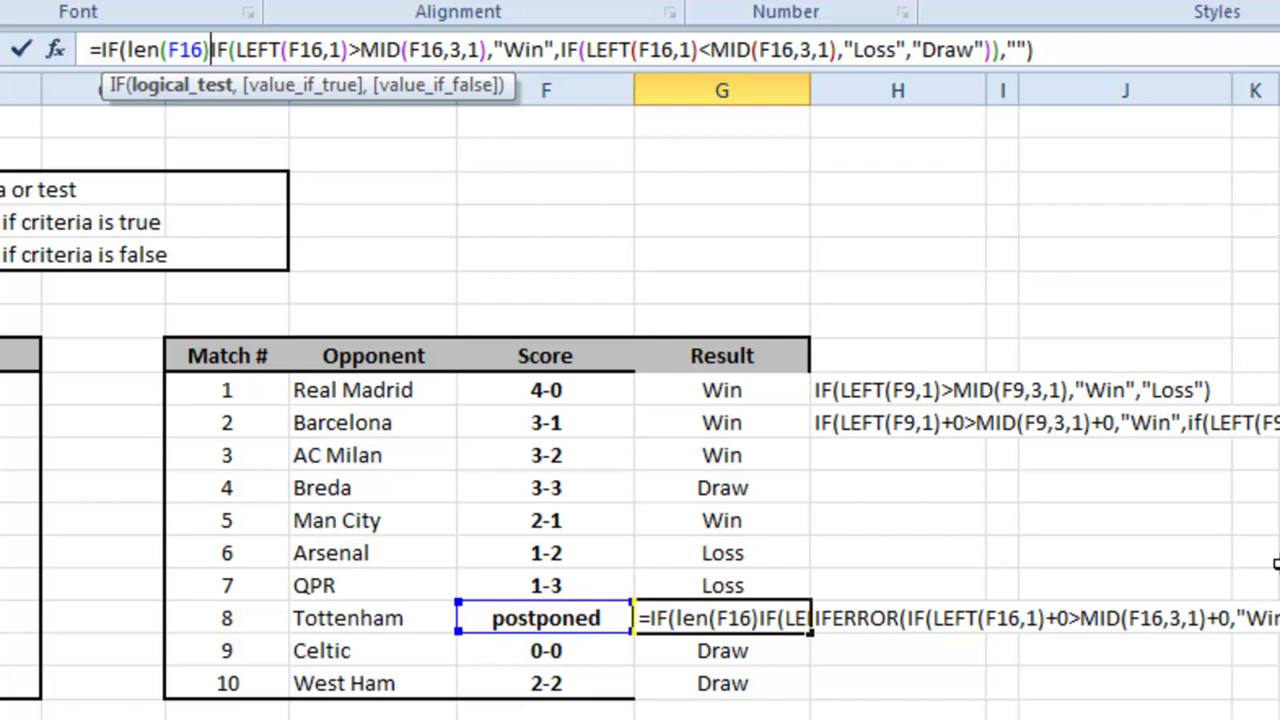
type("=")
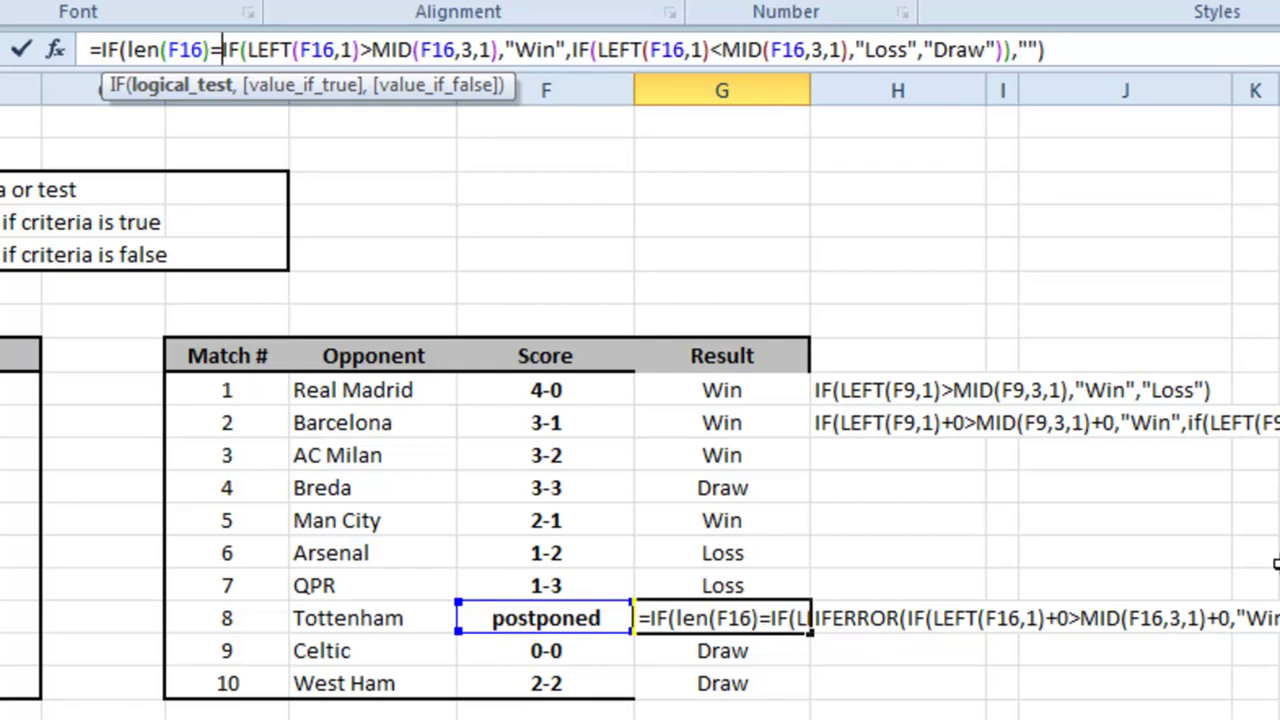
type("3,")
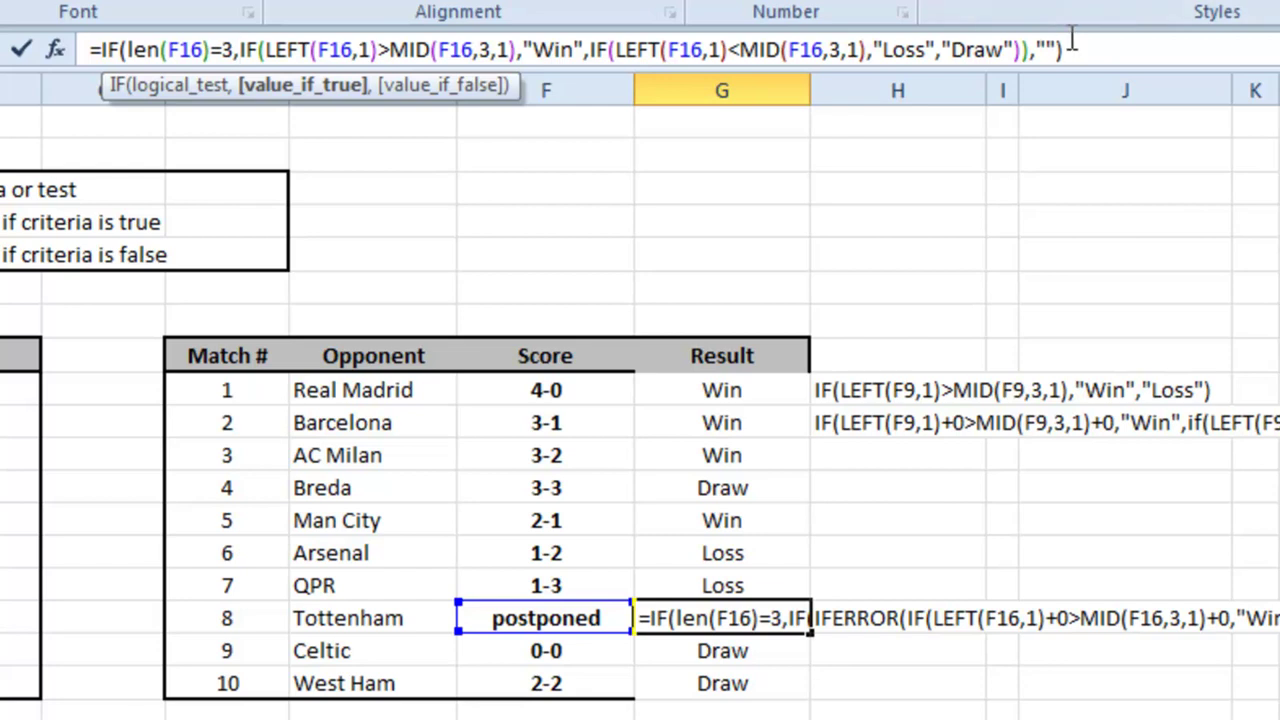
left_click(1073, 49)
key("BackSpace")
key("BackSpace")
key("BackSpace")
key("BackSpace")
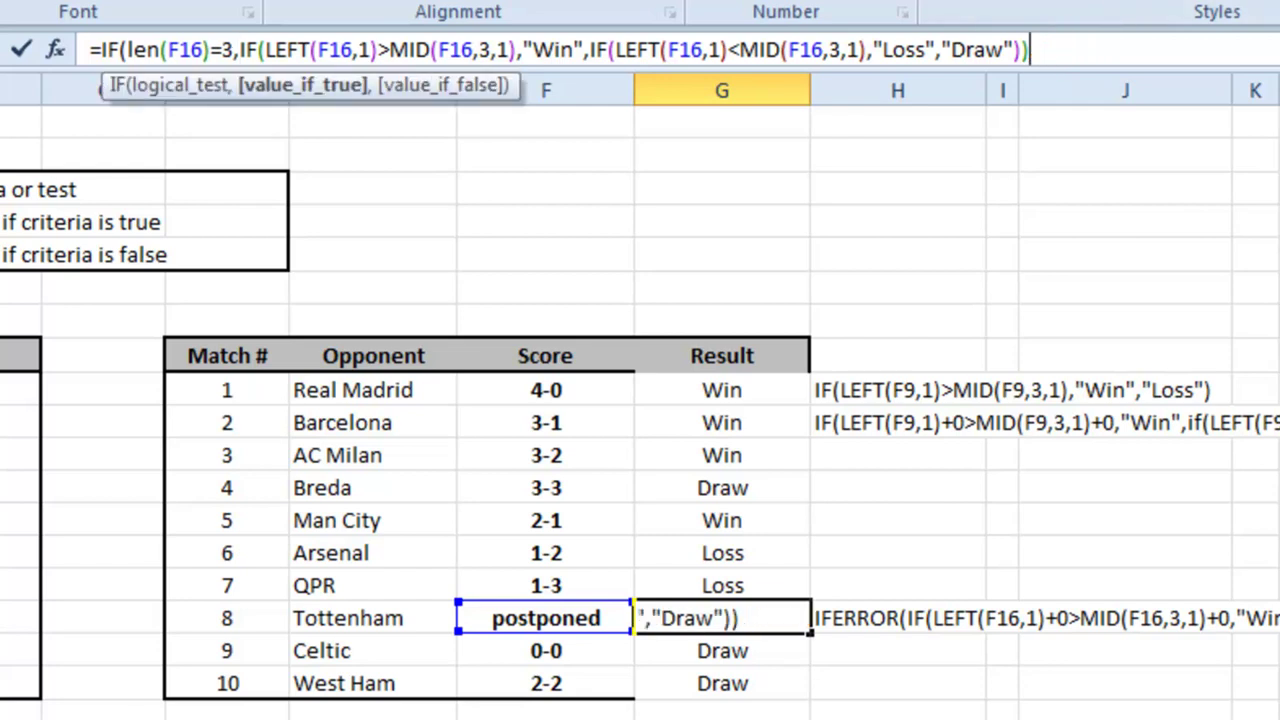
type(",")
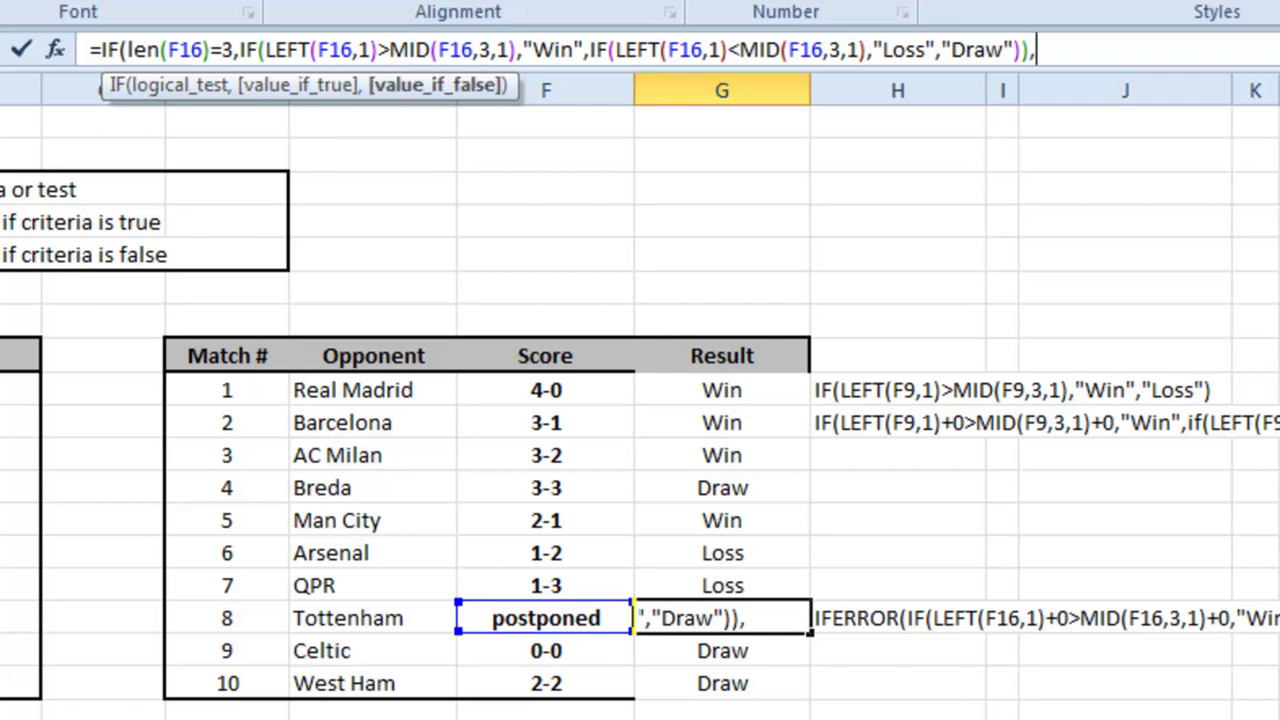
type("\"\")")
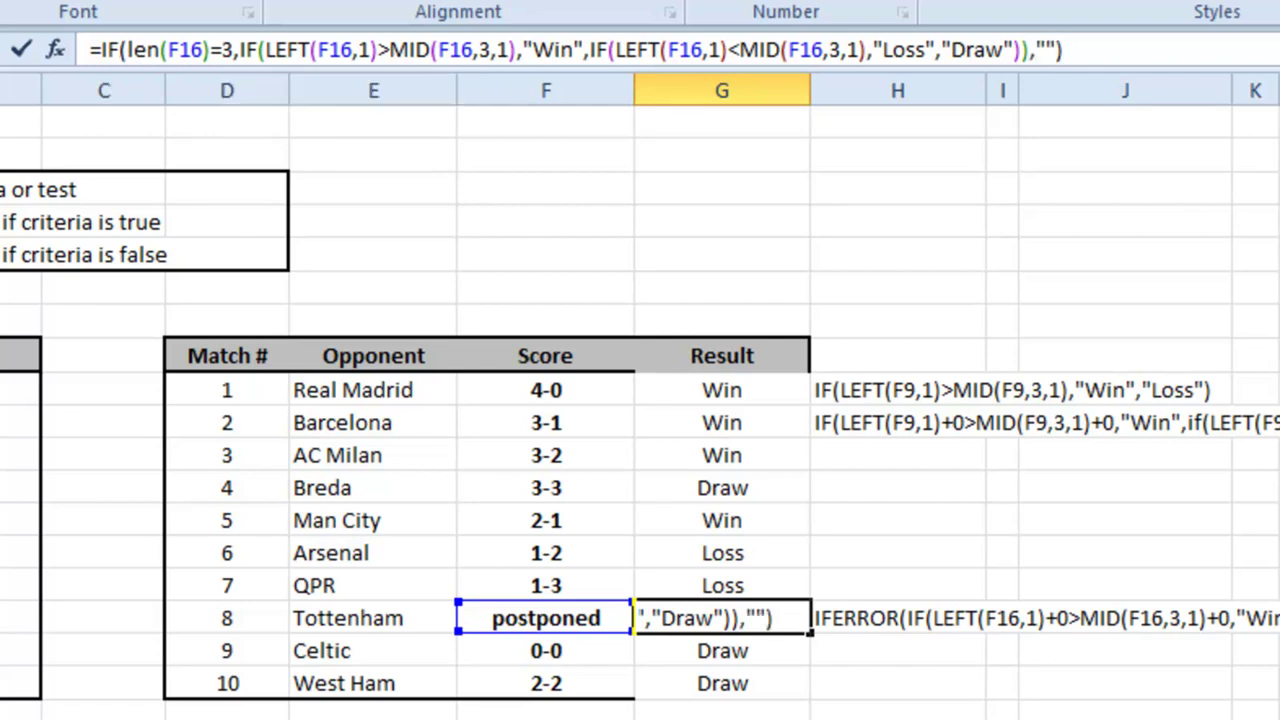
key("Return")
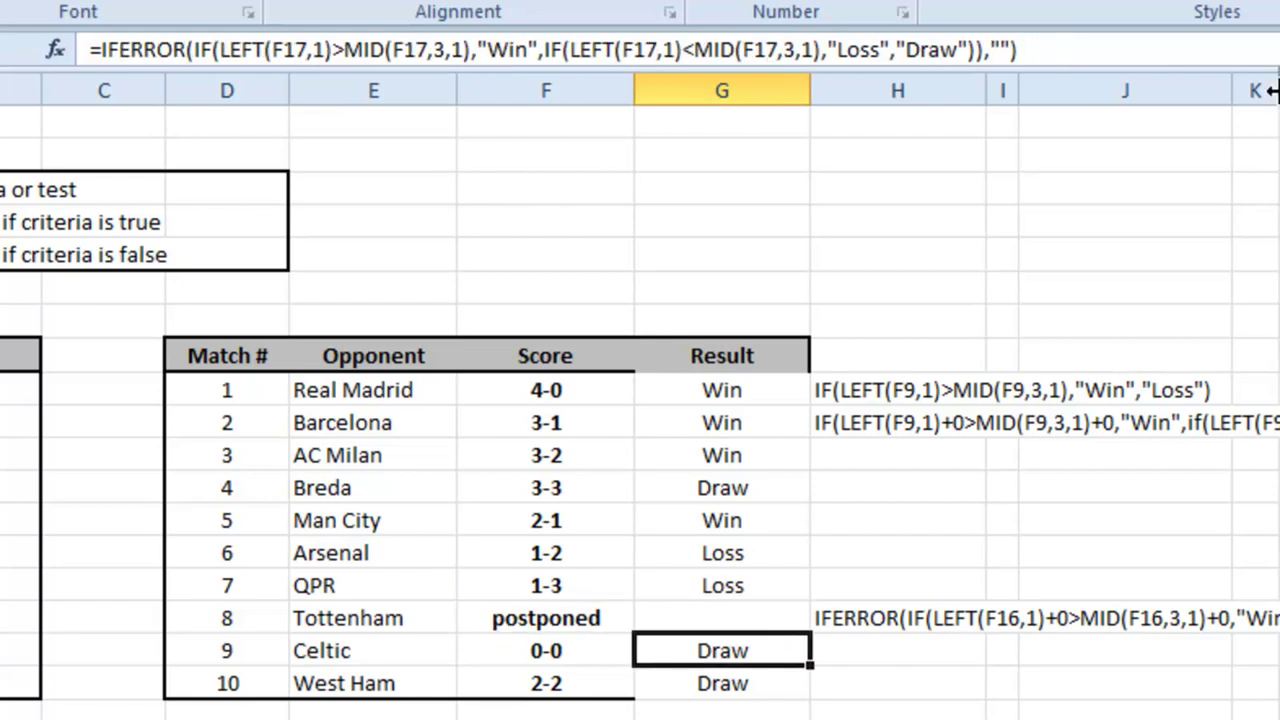
Step: Fill G16's length-checking formula up and down the entire Result column
left_click(766, 618)
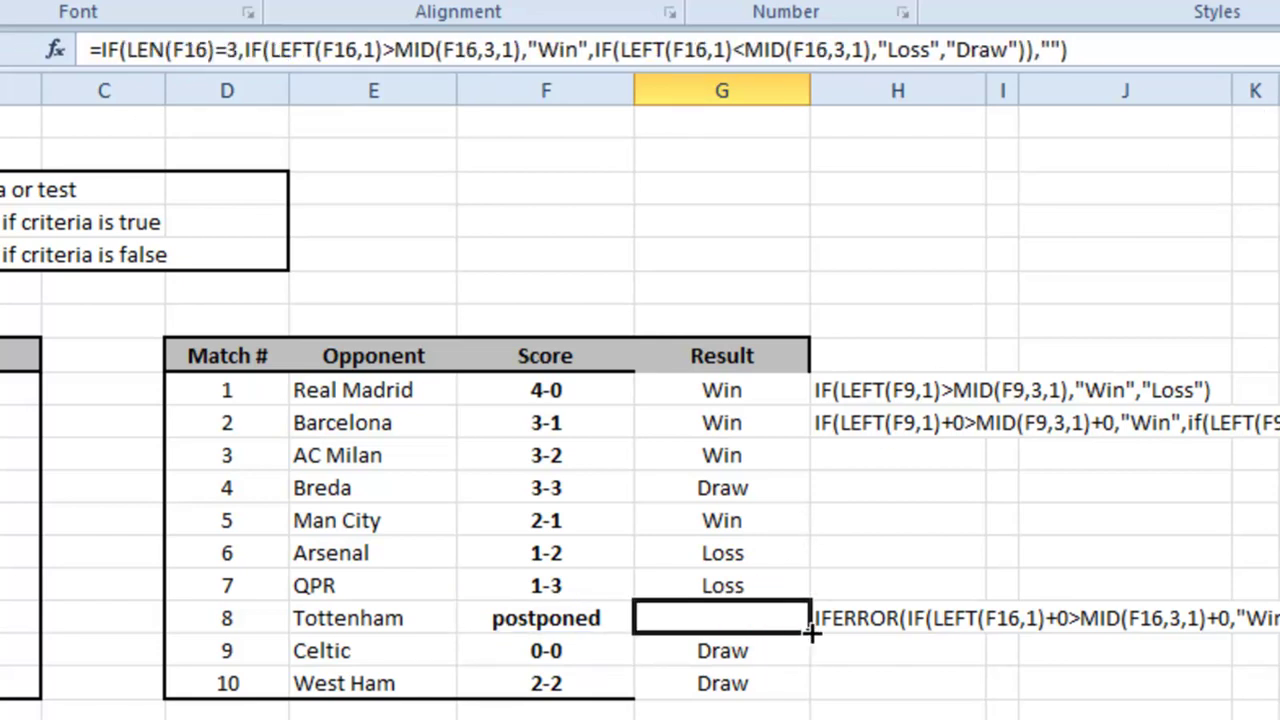
left_click_drag(810, 632, 793, 388)
left_click_drag(808, 632, 814, 703)
left_click(751, 618)
Step: Change AC Milan's score to 3-21 to see its Result blank, then undo back to 3-2
left_click(588, 457)
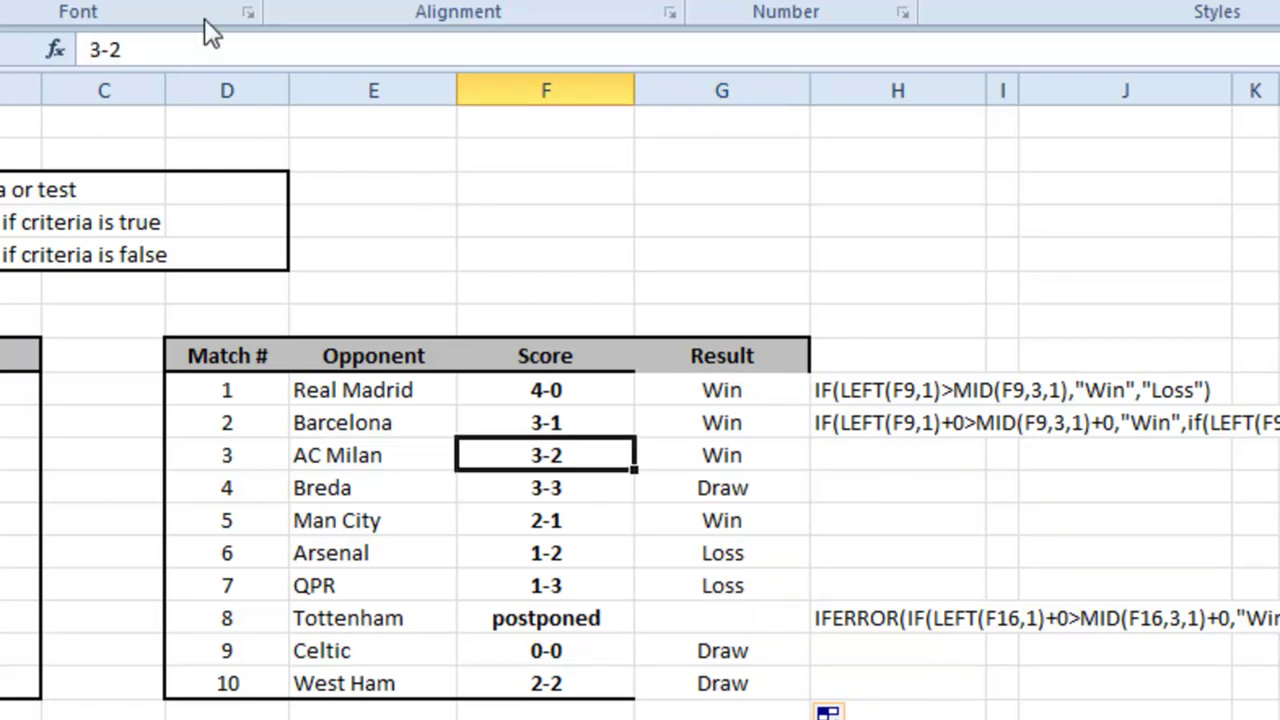
left_click(202, 52)
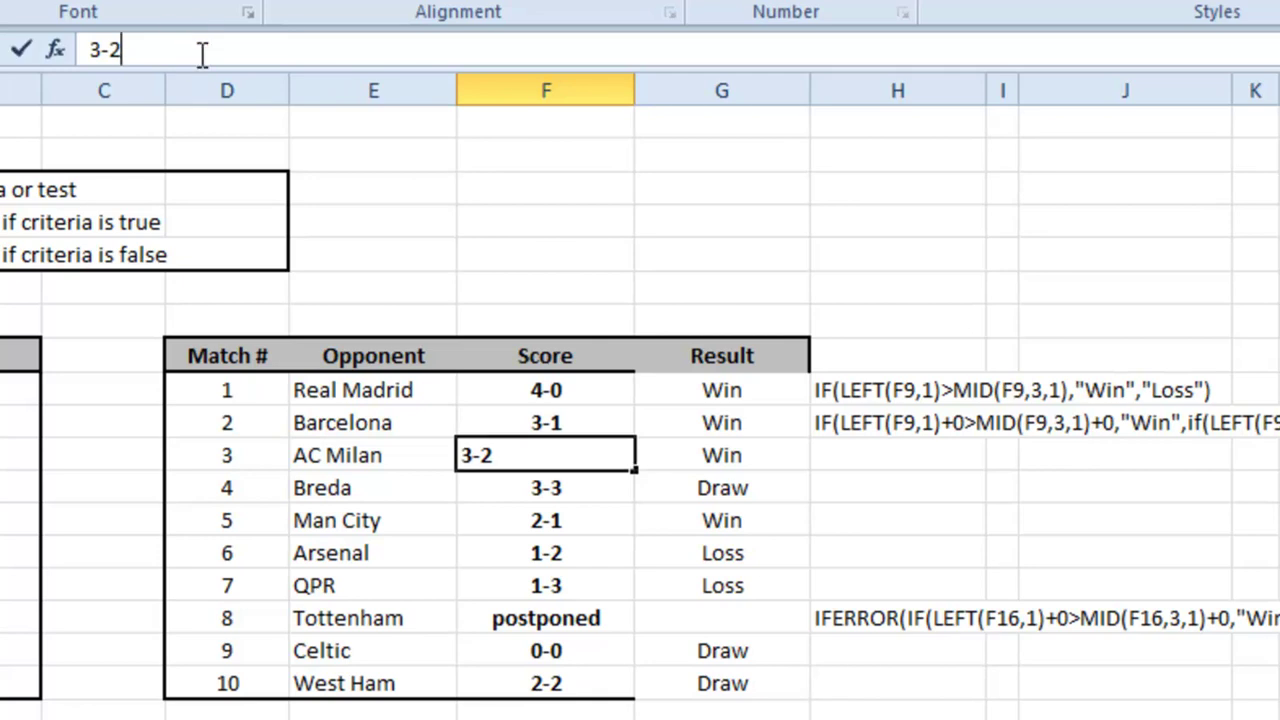
type("1")
key("Return")
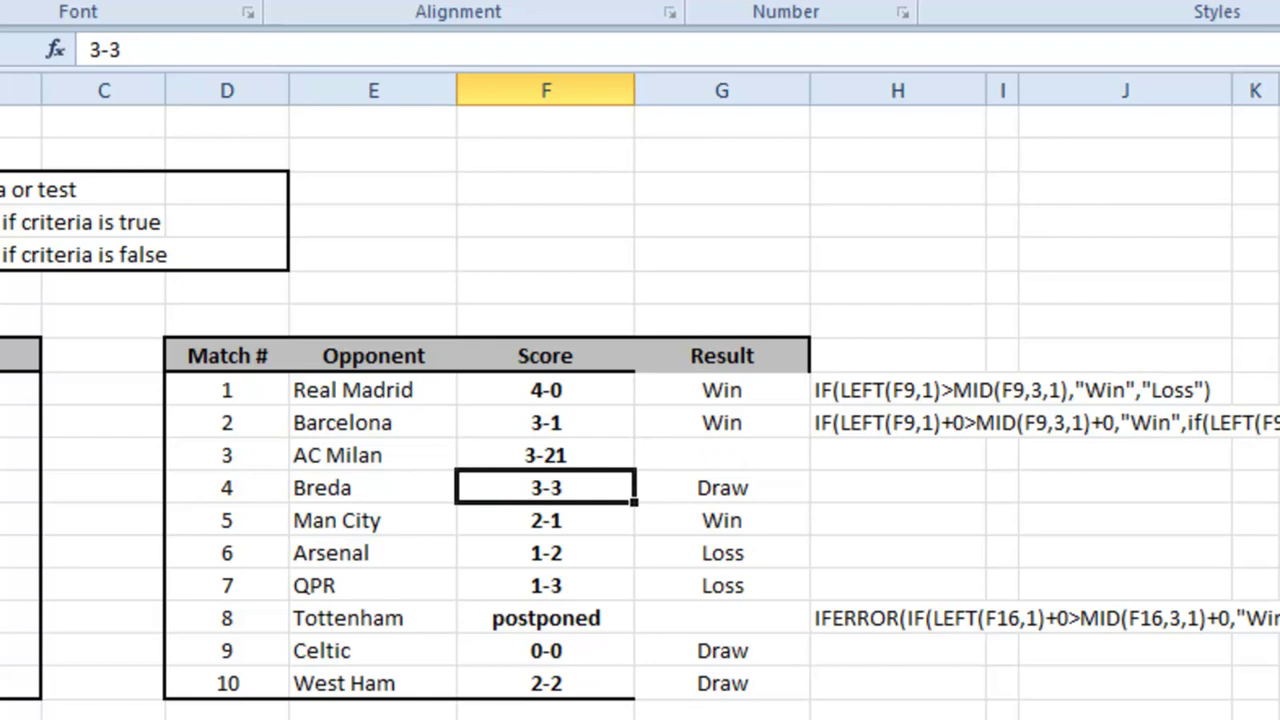
key("ctrl+z")
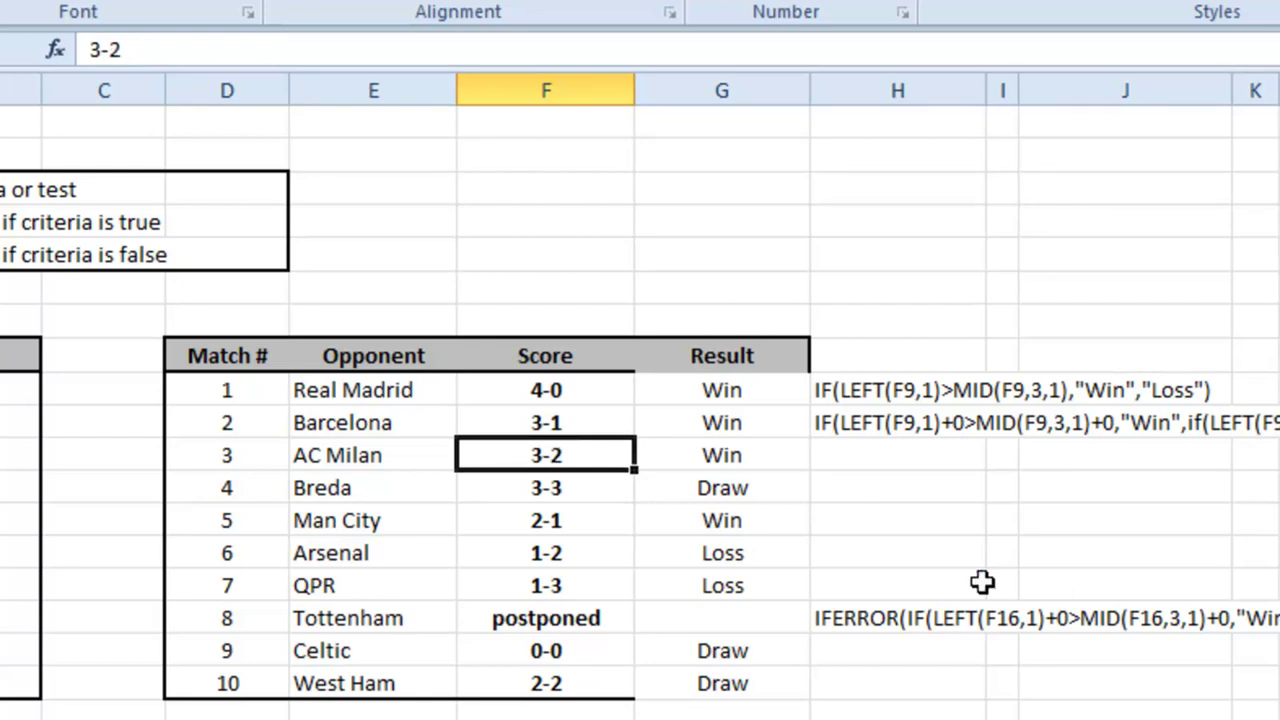
left_click(726, 614)
left_click(710, 400)
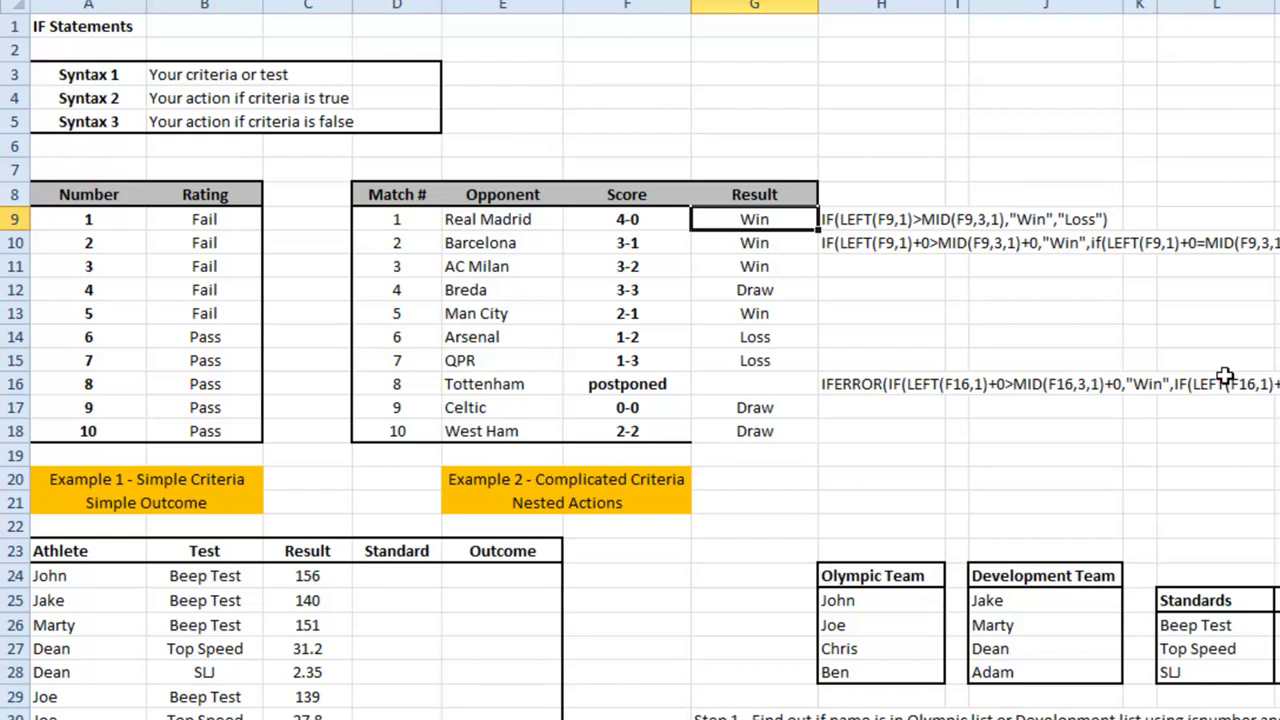
Step: Move to the Example 2 Athlete table, highlighting the Olympic and Development Team name lists
scroll(632, 362, "down", 3)
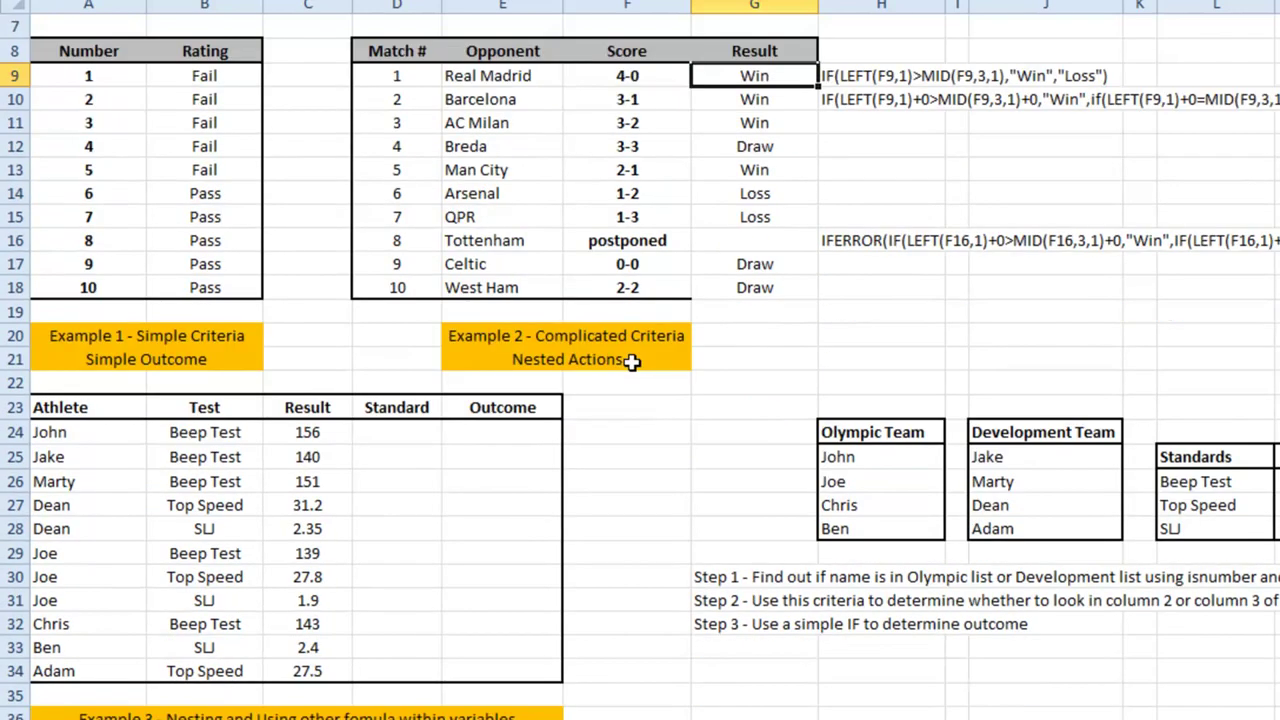
scroll(632, 362, "down", 2)
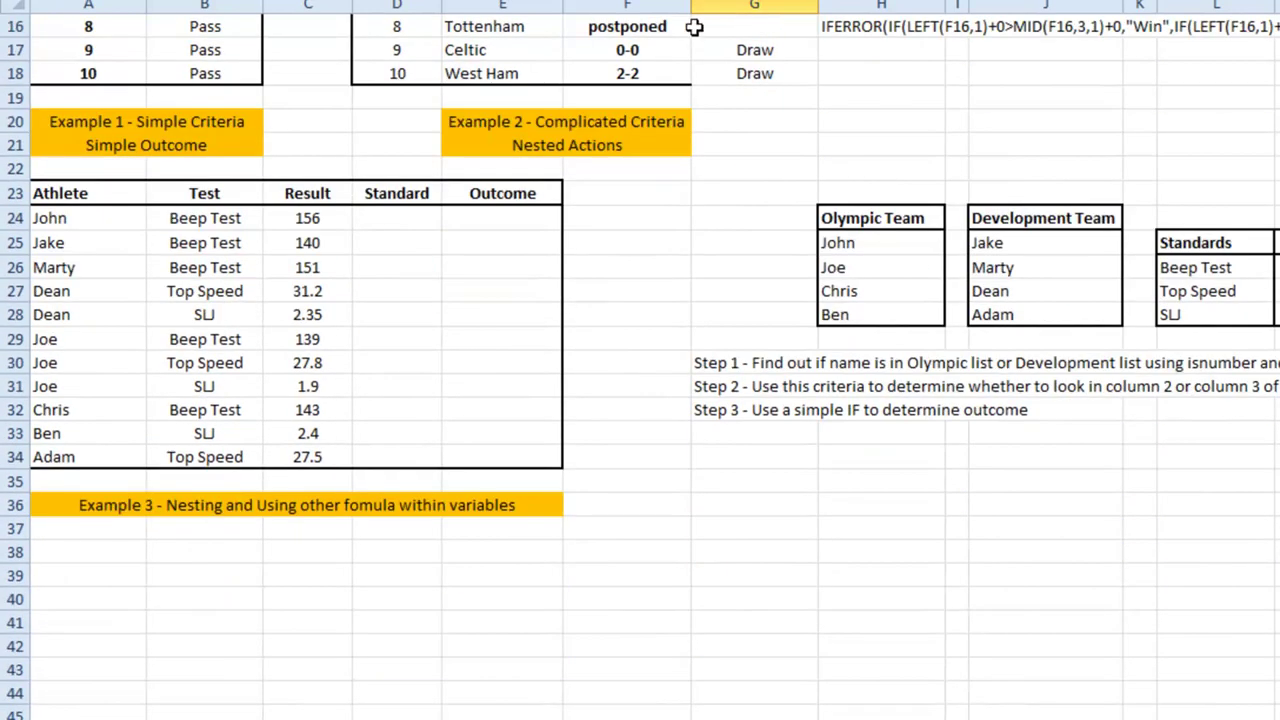
left_click_drag(881, 243, 881, 315)
left_click_drag(1046, 243, 1094, 300)
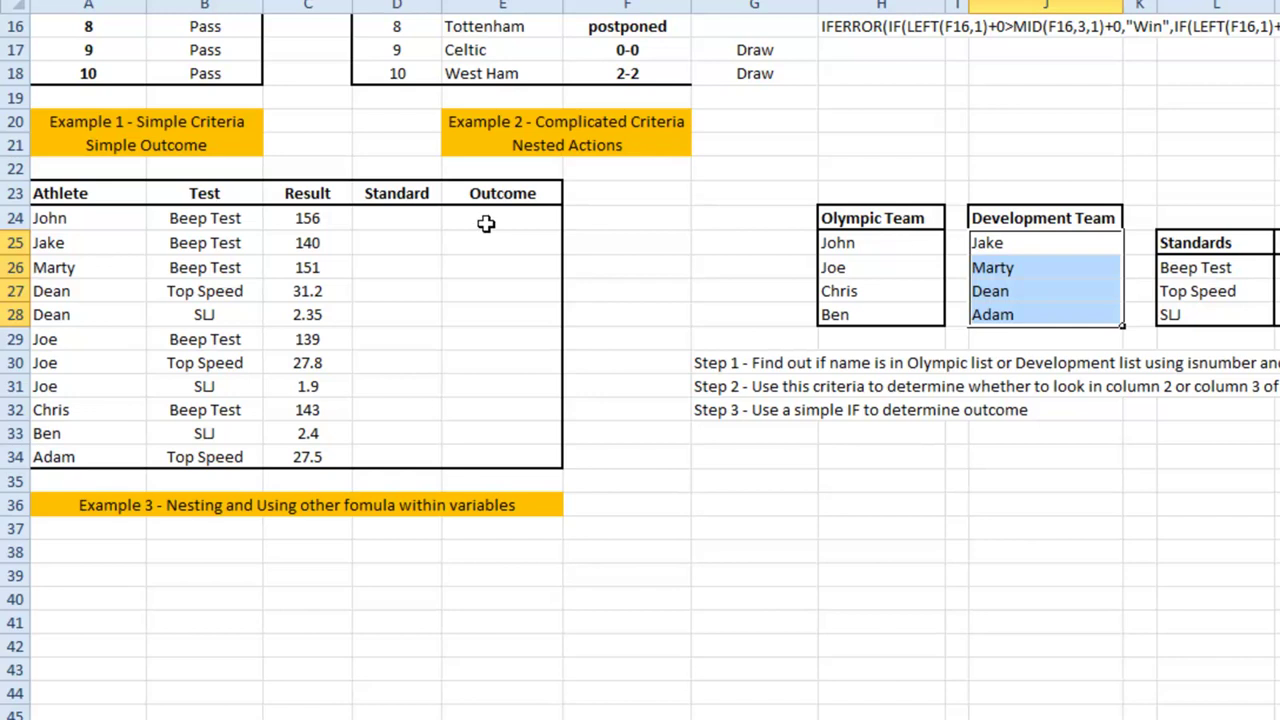
left_click(672, 212)
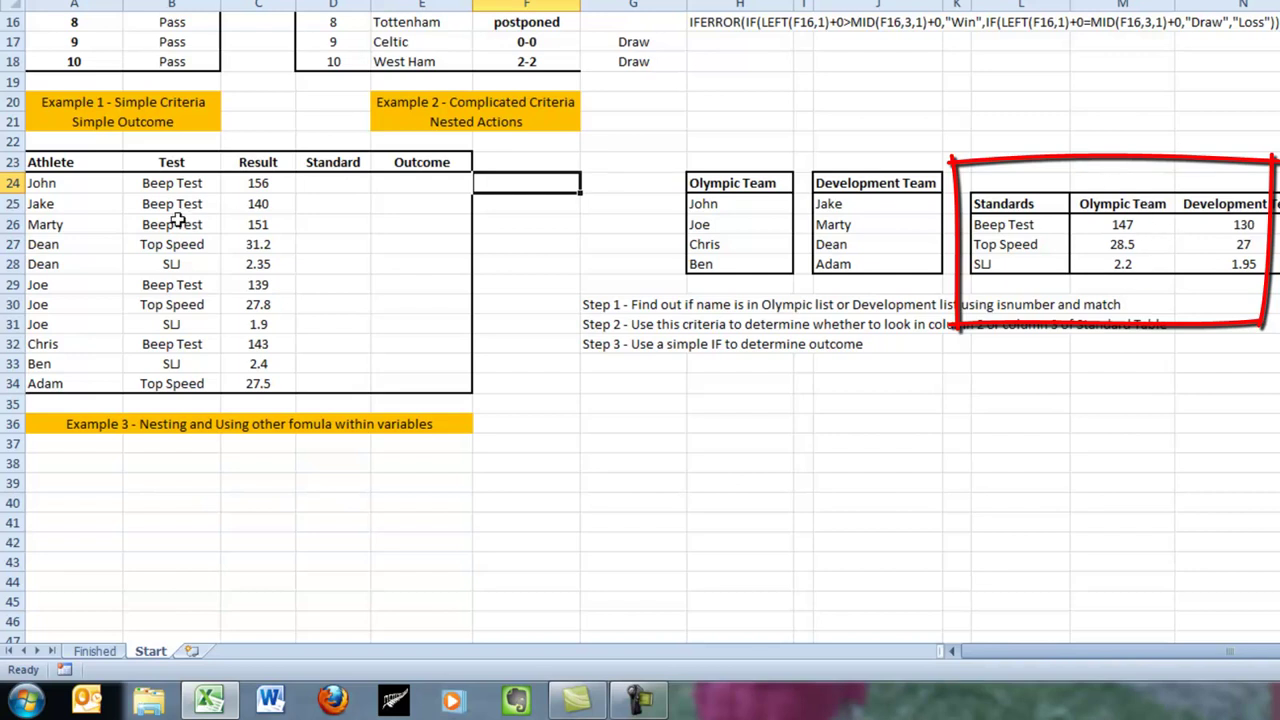
left_click(76, 184)
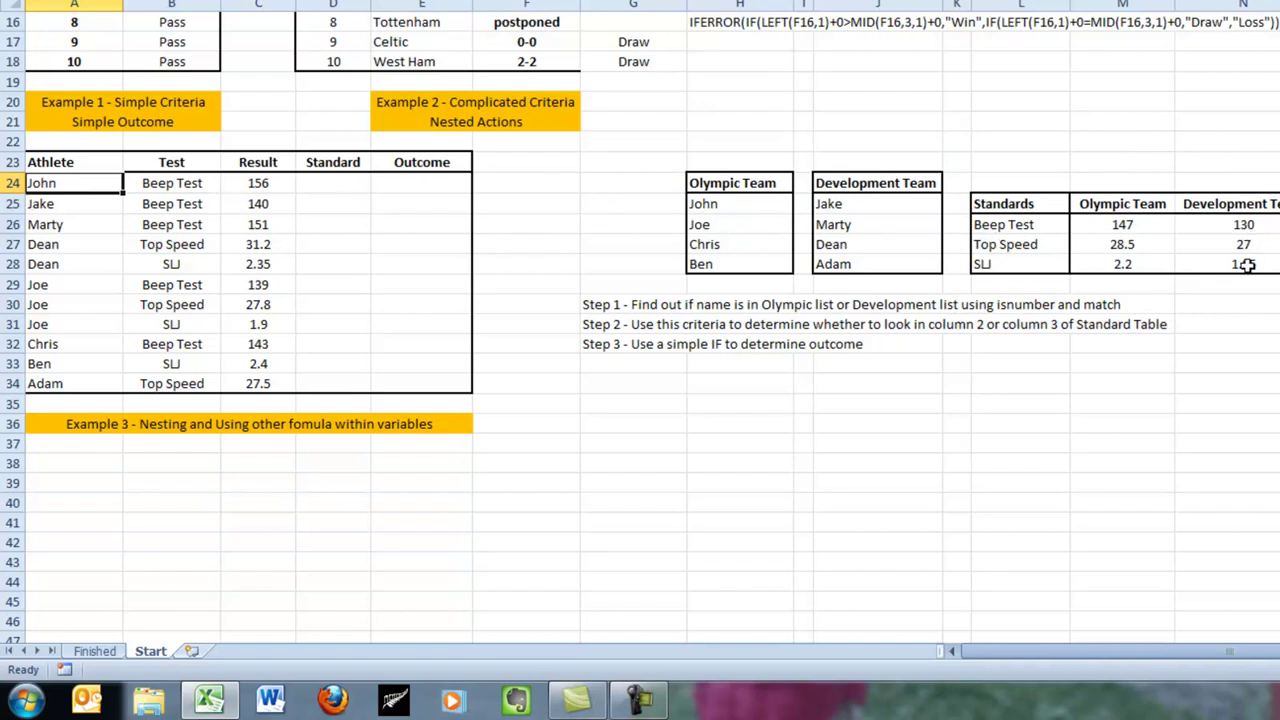
Step: Enter =MATCH(A24,$H$25:$H$28,0) in John's Standard cell D24
left_click(339, 185)
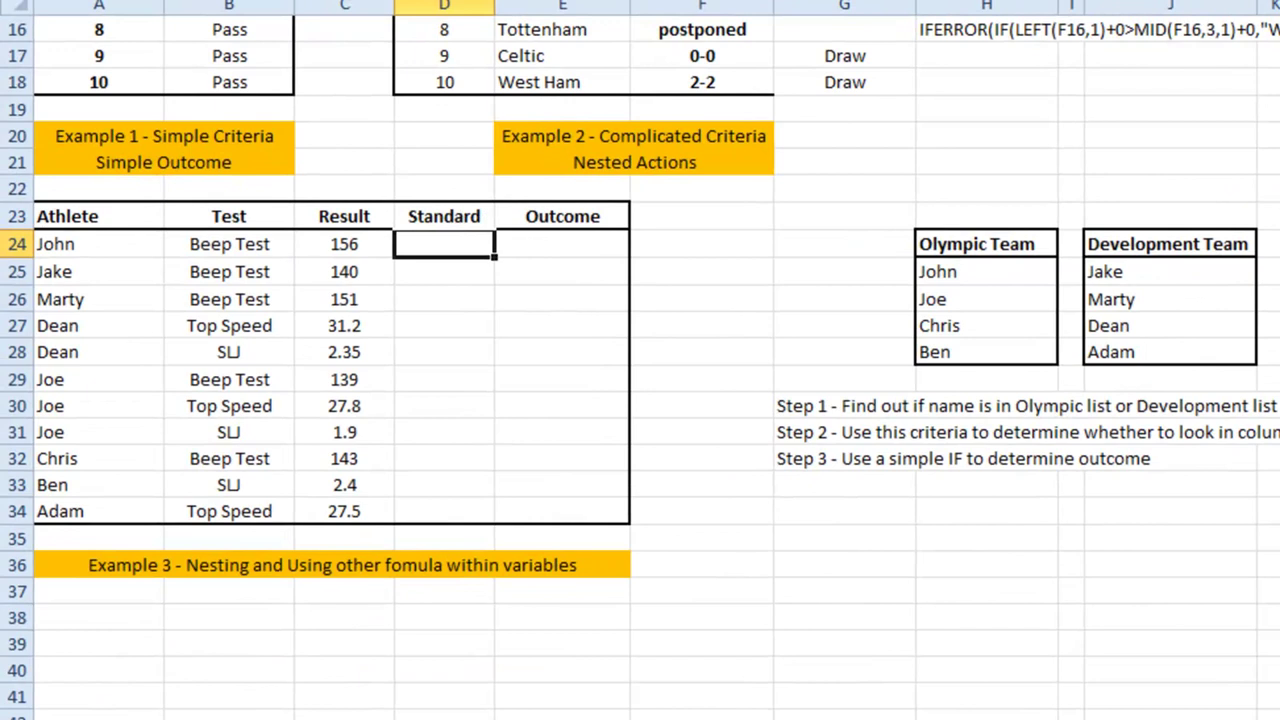
type("=match(")
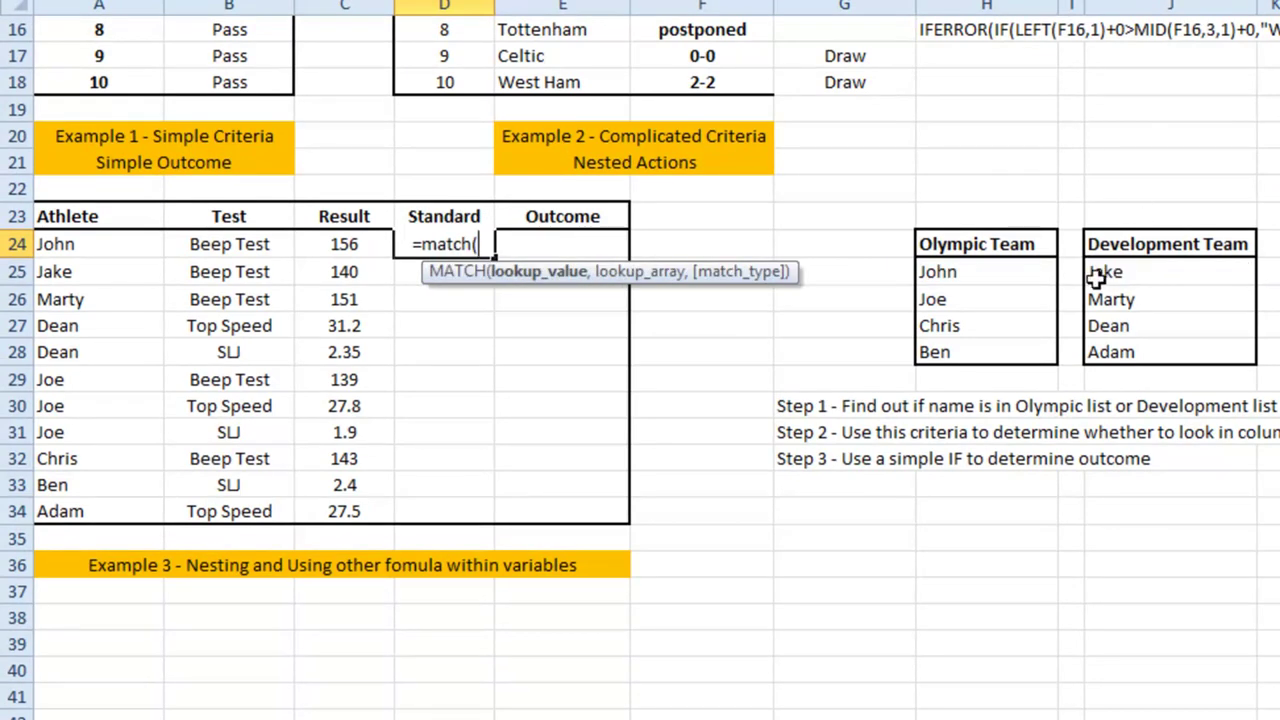
left_click(109, 244)
type(",")
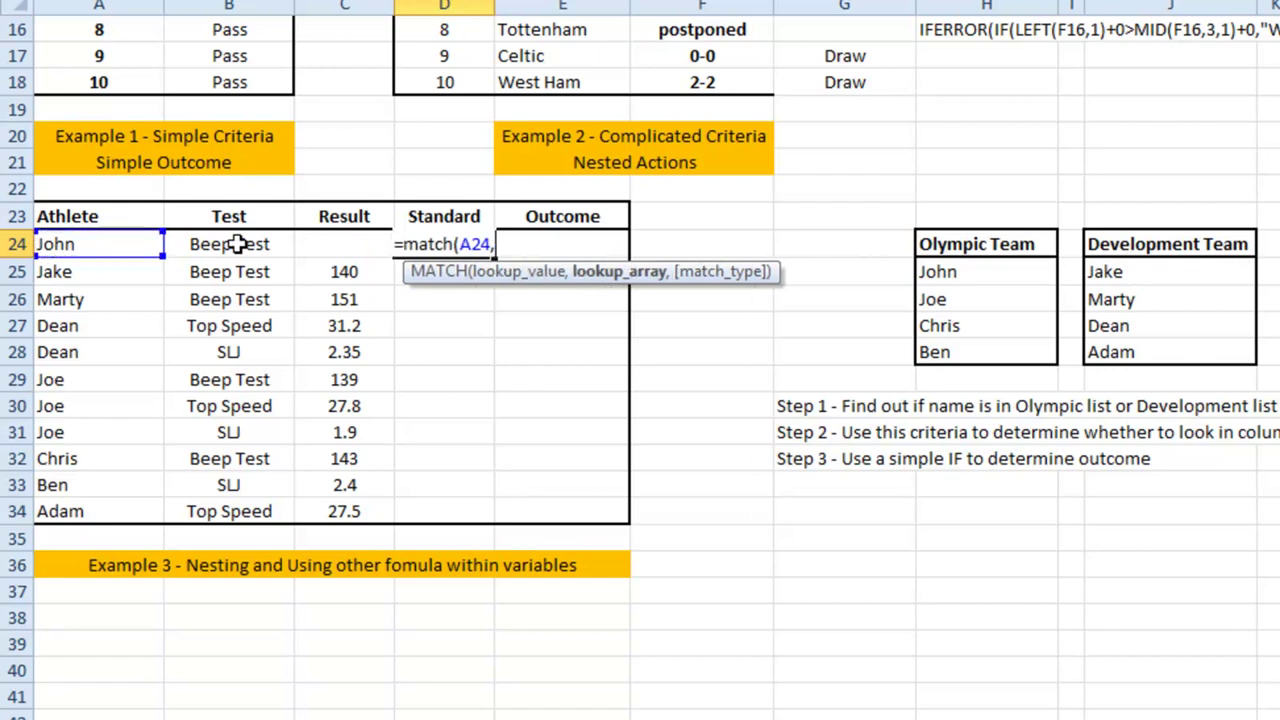
left_click_drag(963, 272, 972, 345)
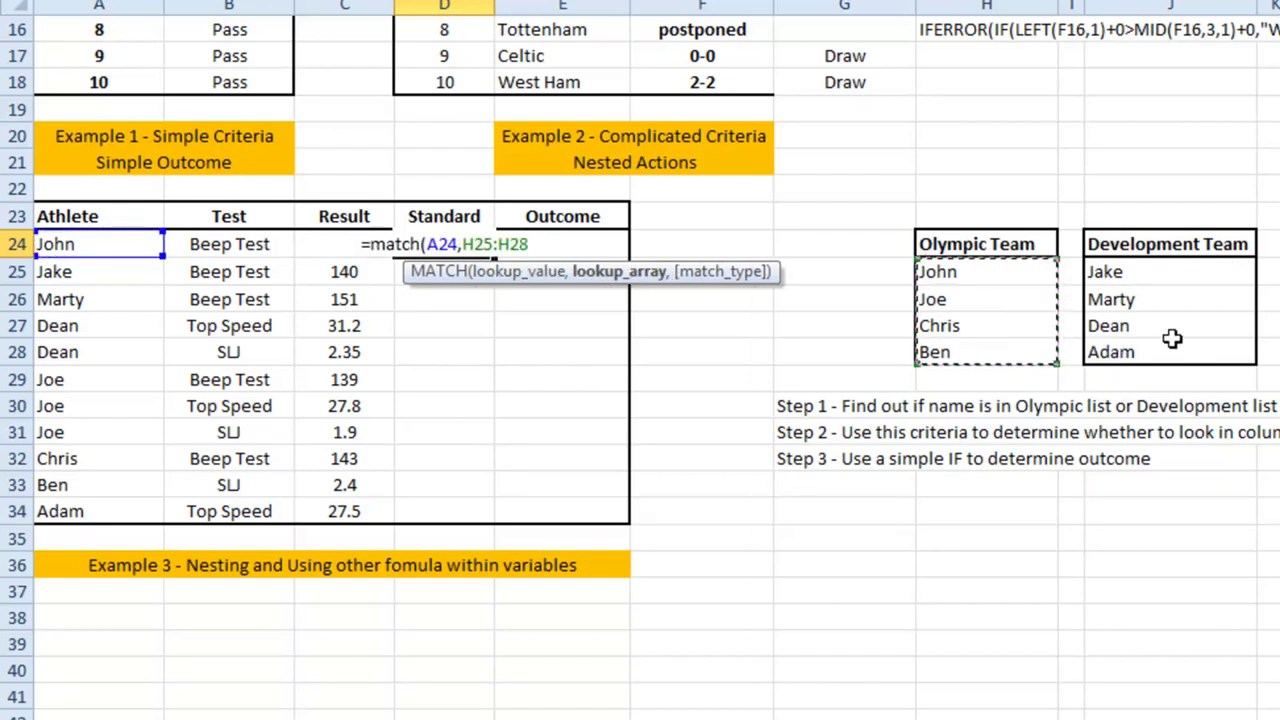
key("F4")
type(",0)")
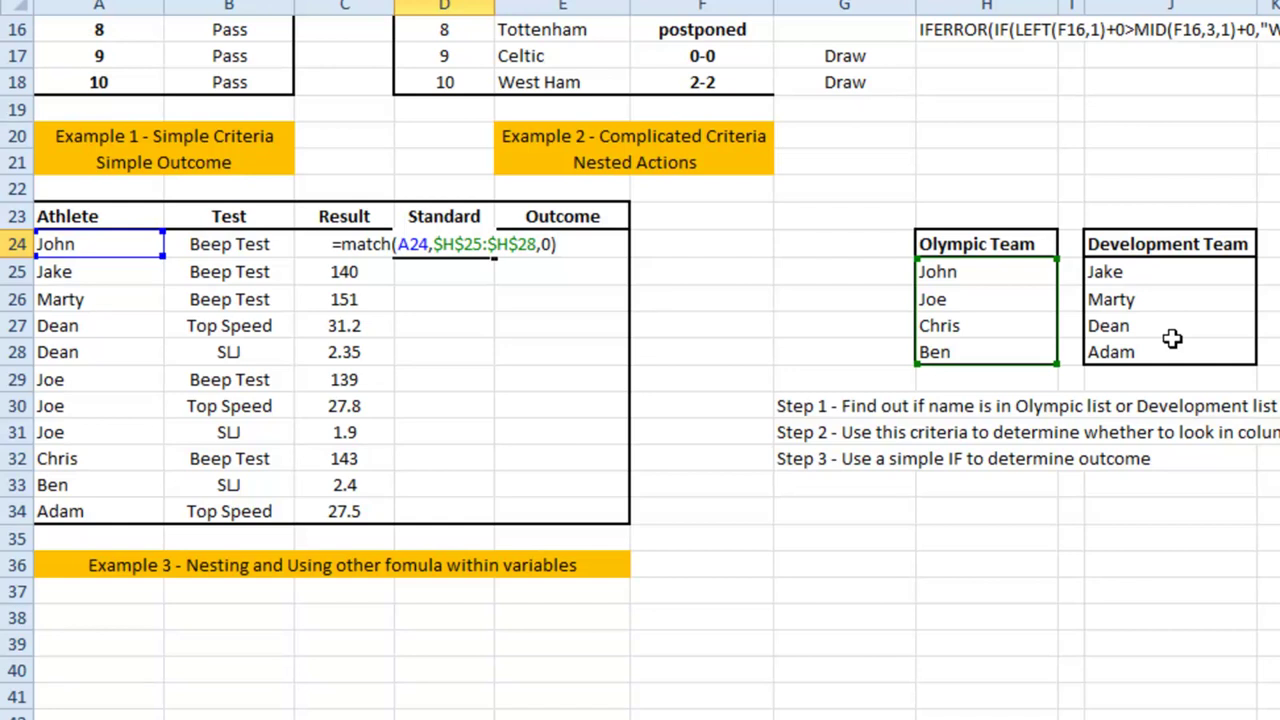
key("Return")
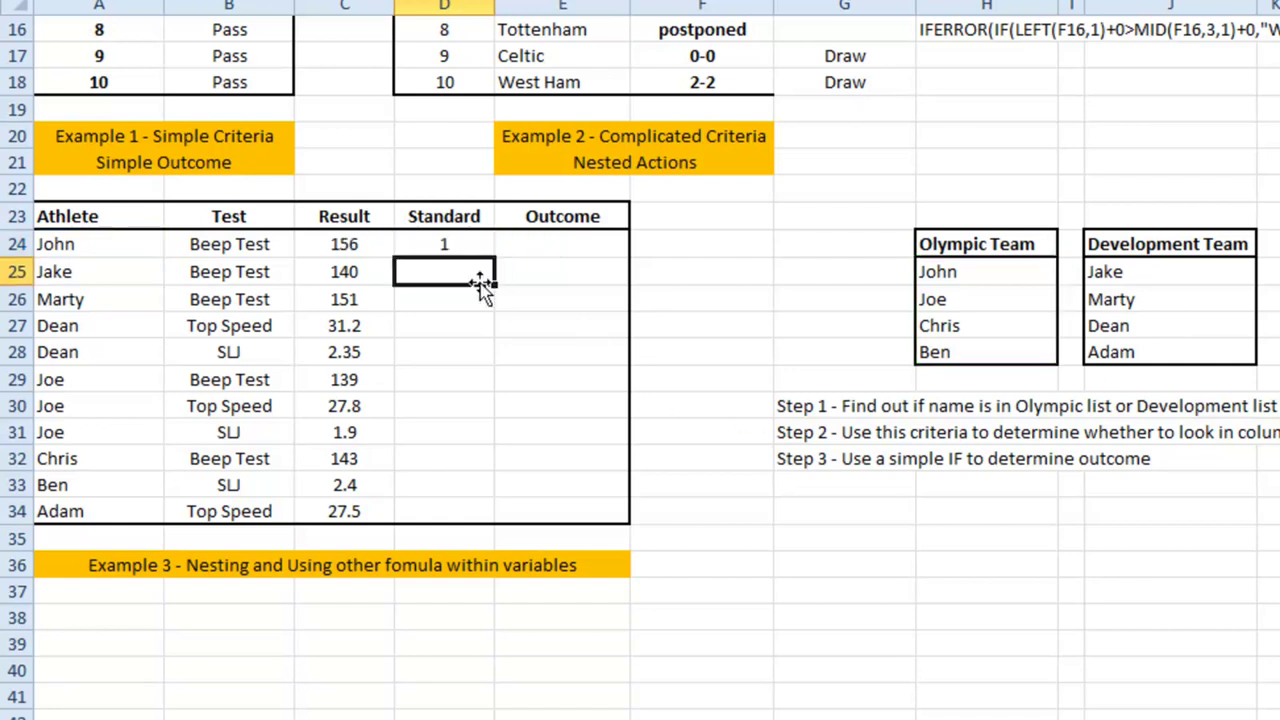
Step: Copy the MATCH formula down the Standard column to D34
left_click(476, 244)
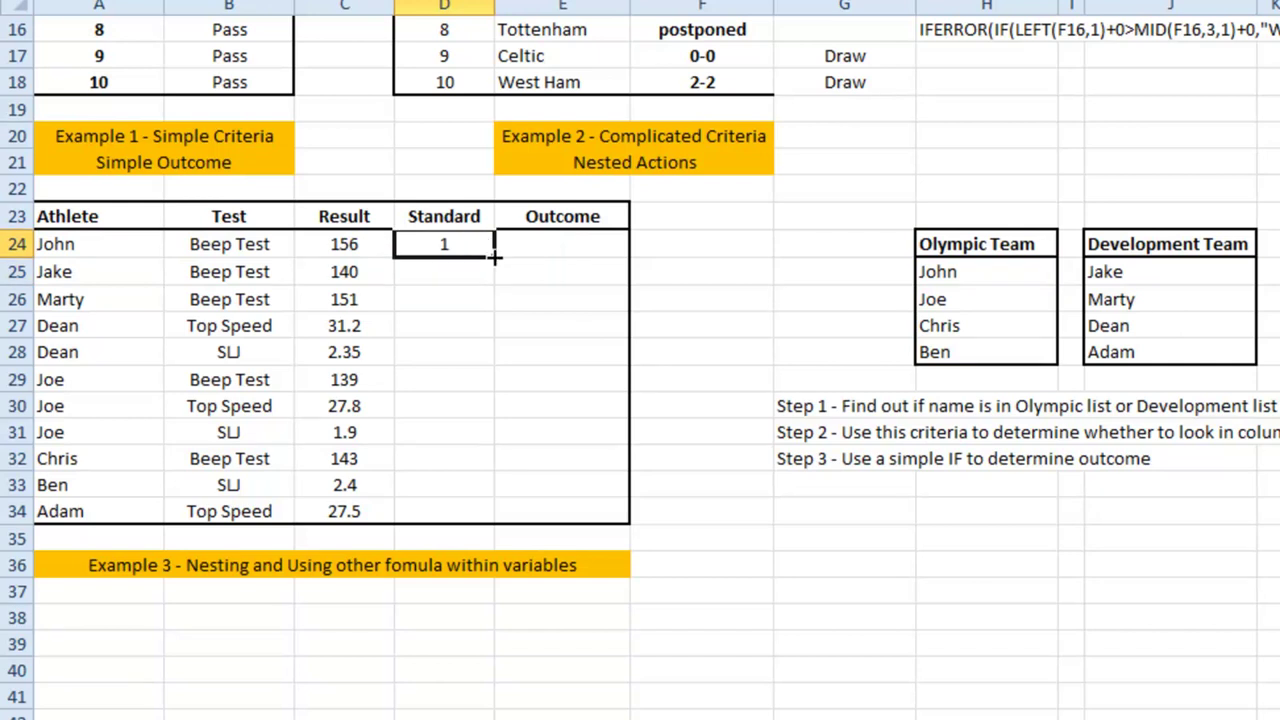
left_click(494, 257)
left_click_drag(494, 257, 497, 518)
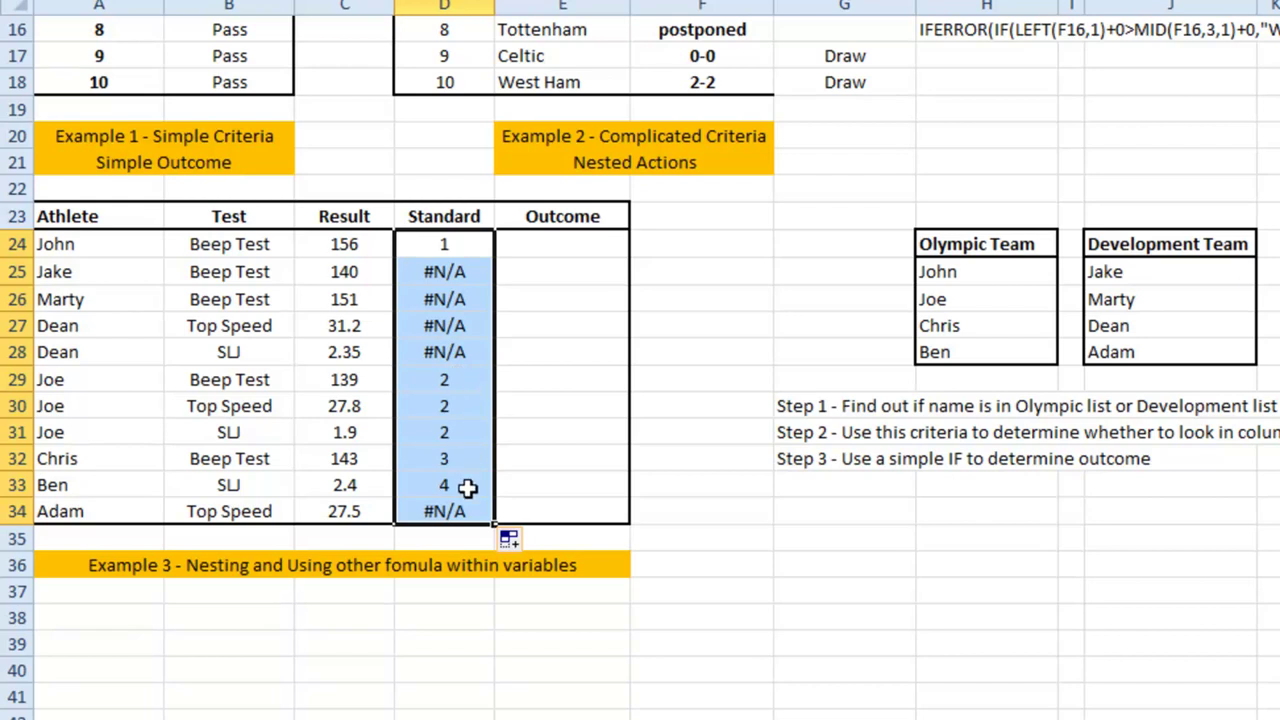
left_click(443, 244)
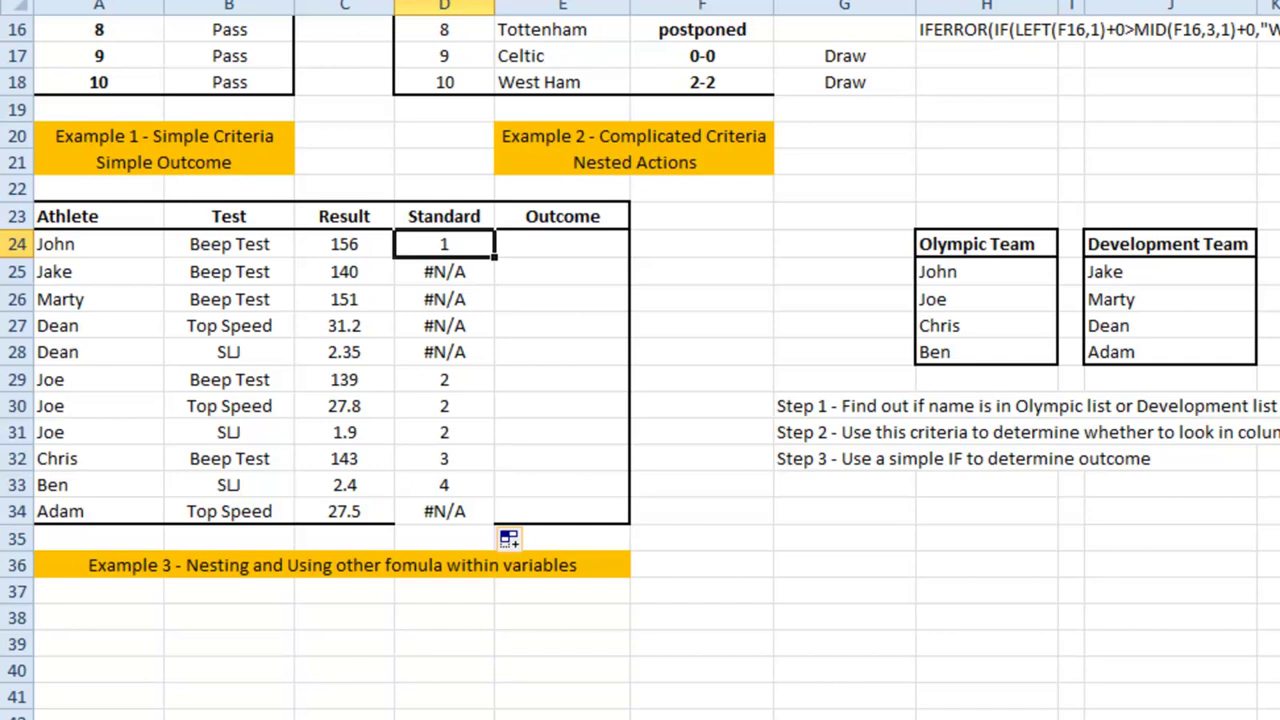
Step: Wrap D24's MATCH in ISNUMBER and copy it down to D34, giving TRUE or FALSE
key("F2")
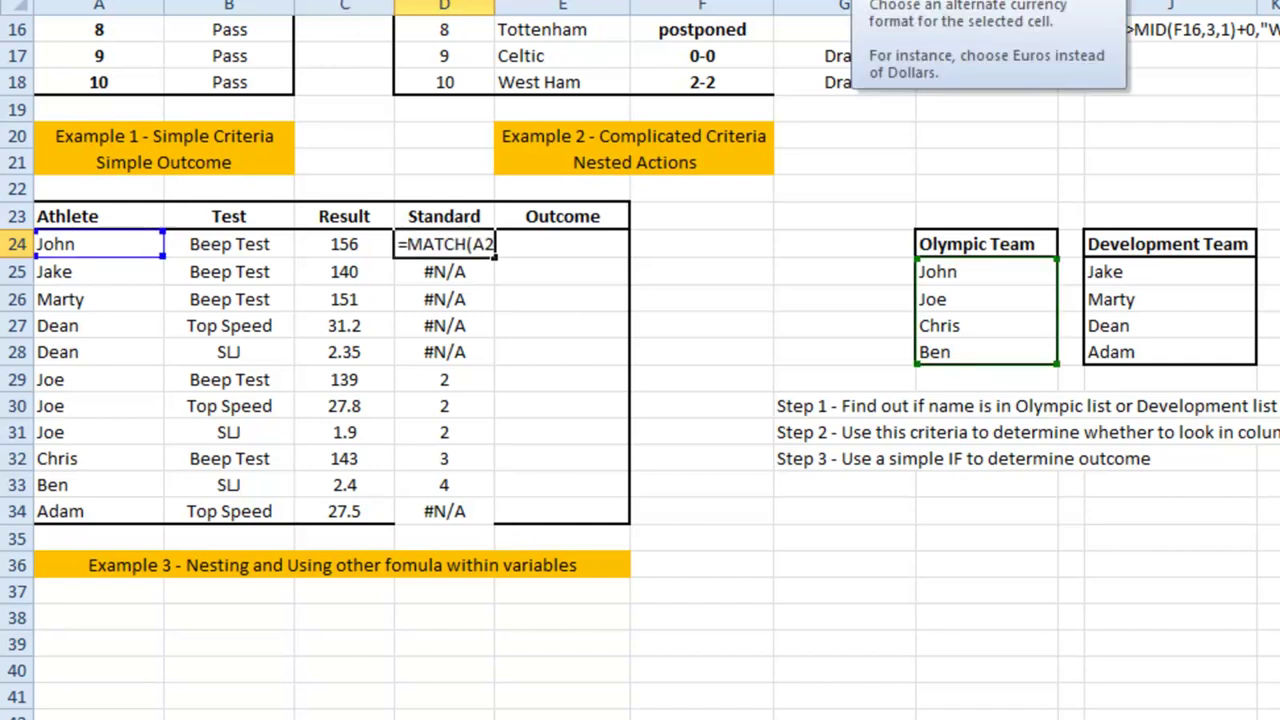
type("isnumber")
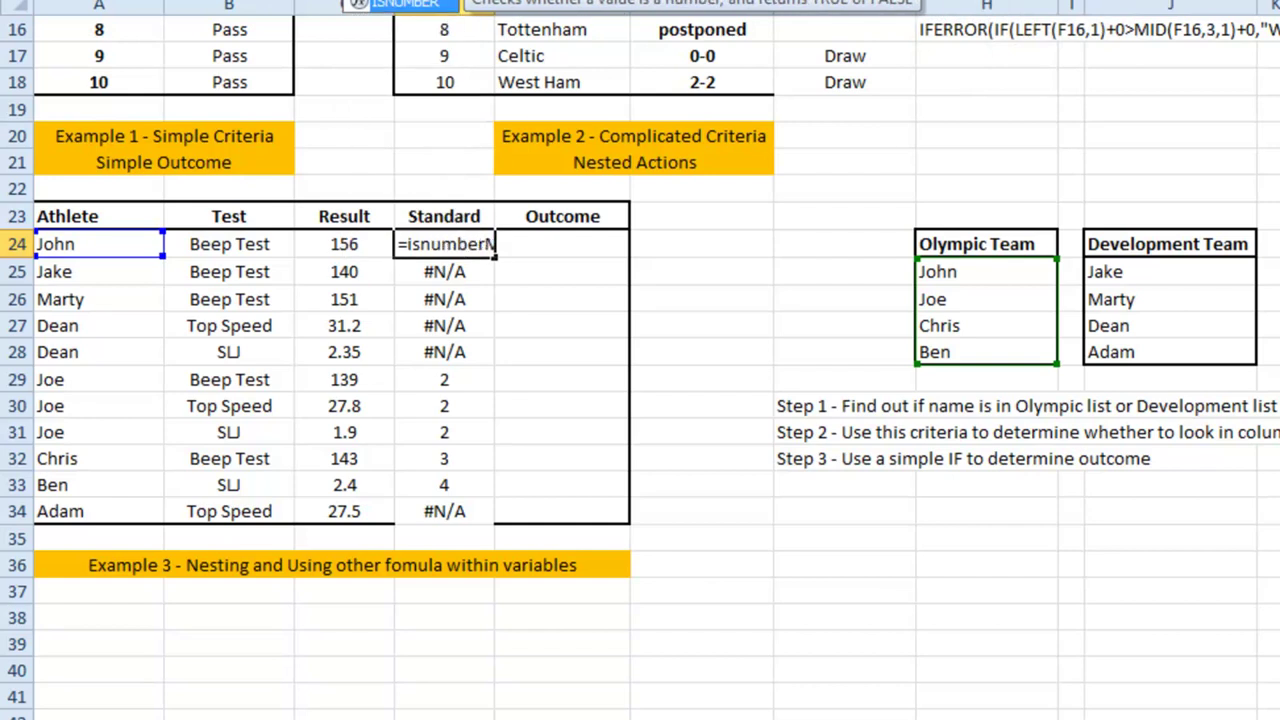
type("((")
key("End")
type(")")
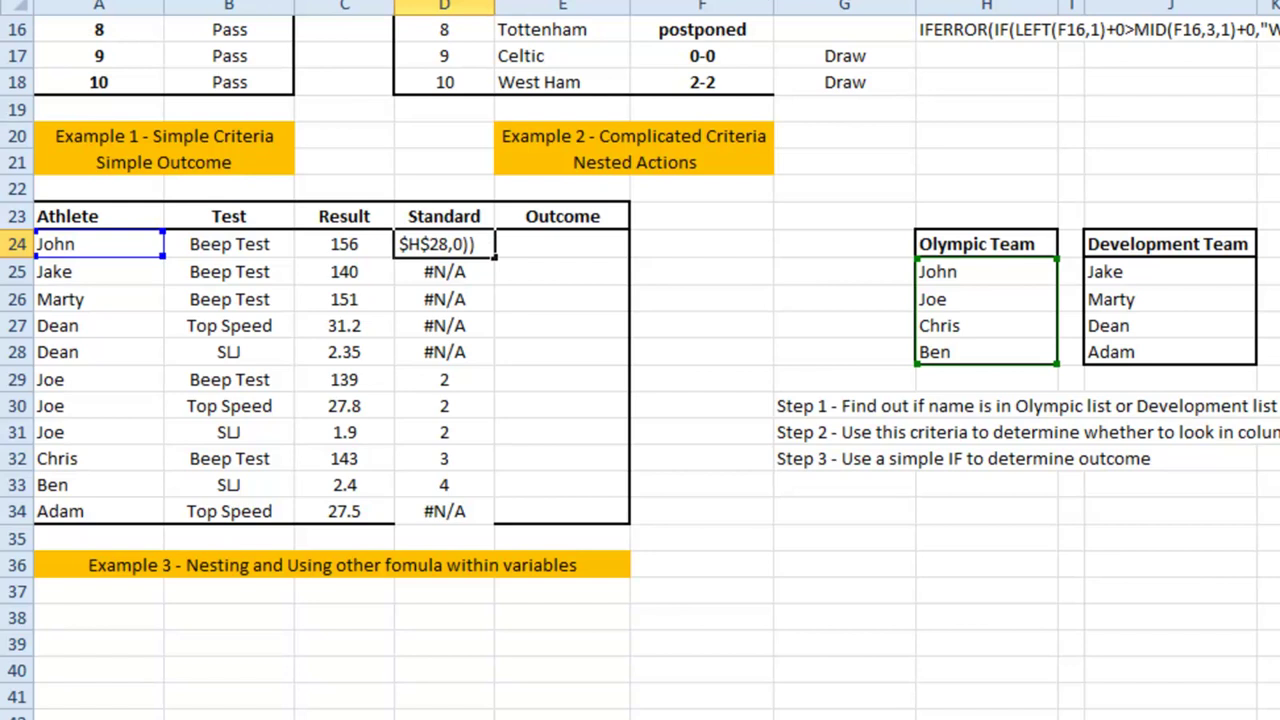
key("Return")
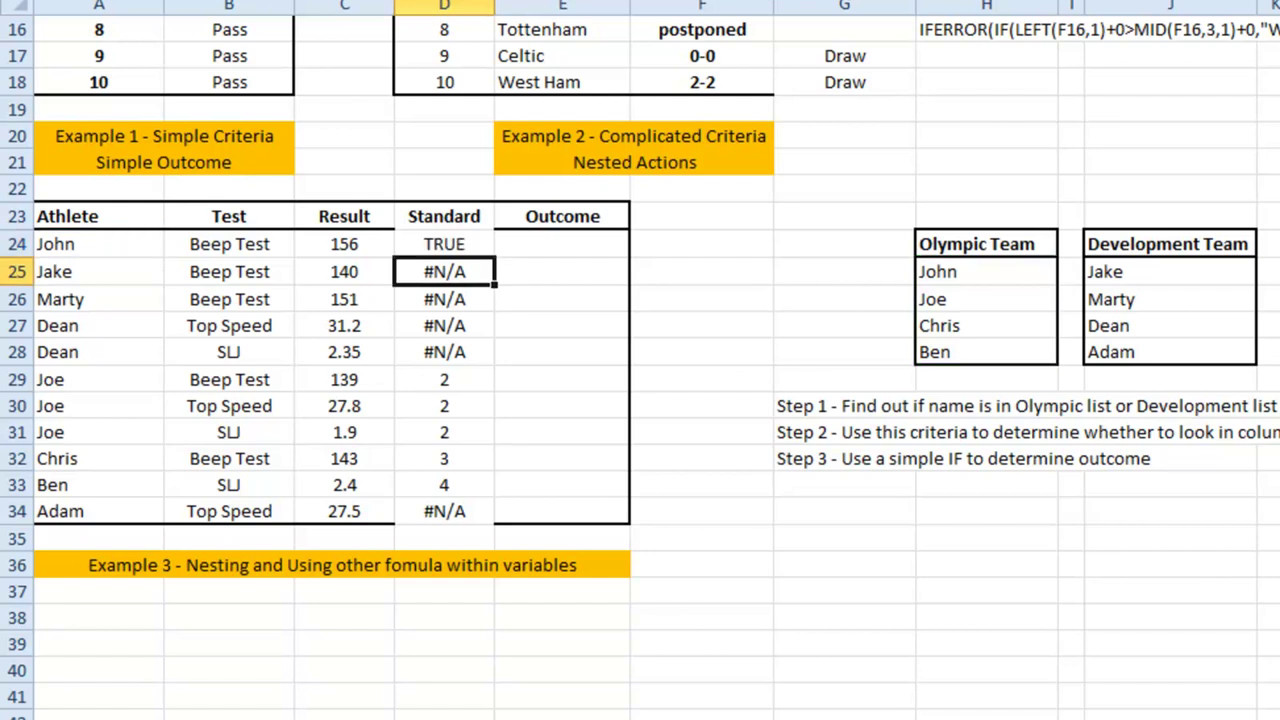
left_click(443, 244)
double_click(494, 256)
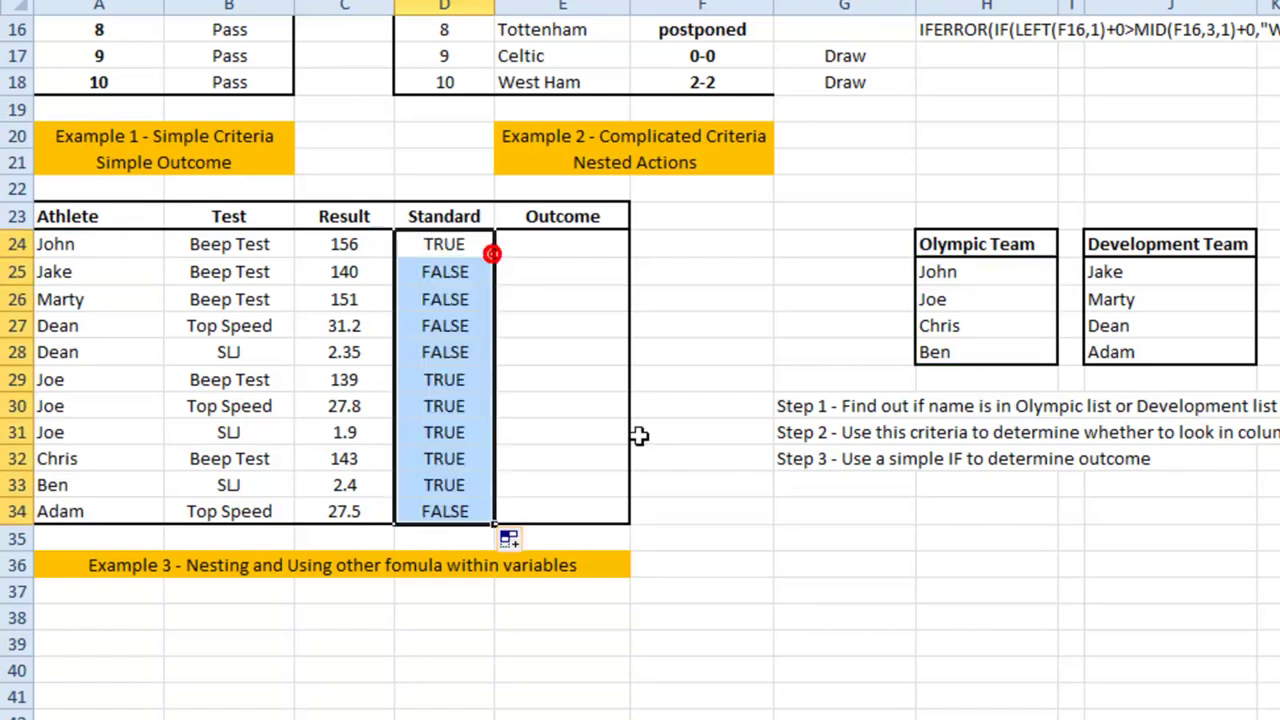
left_click(457, 249)
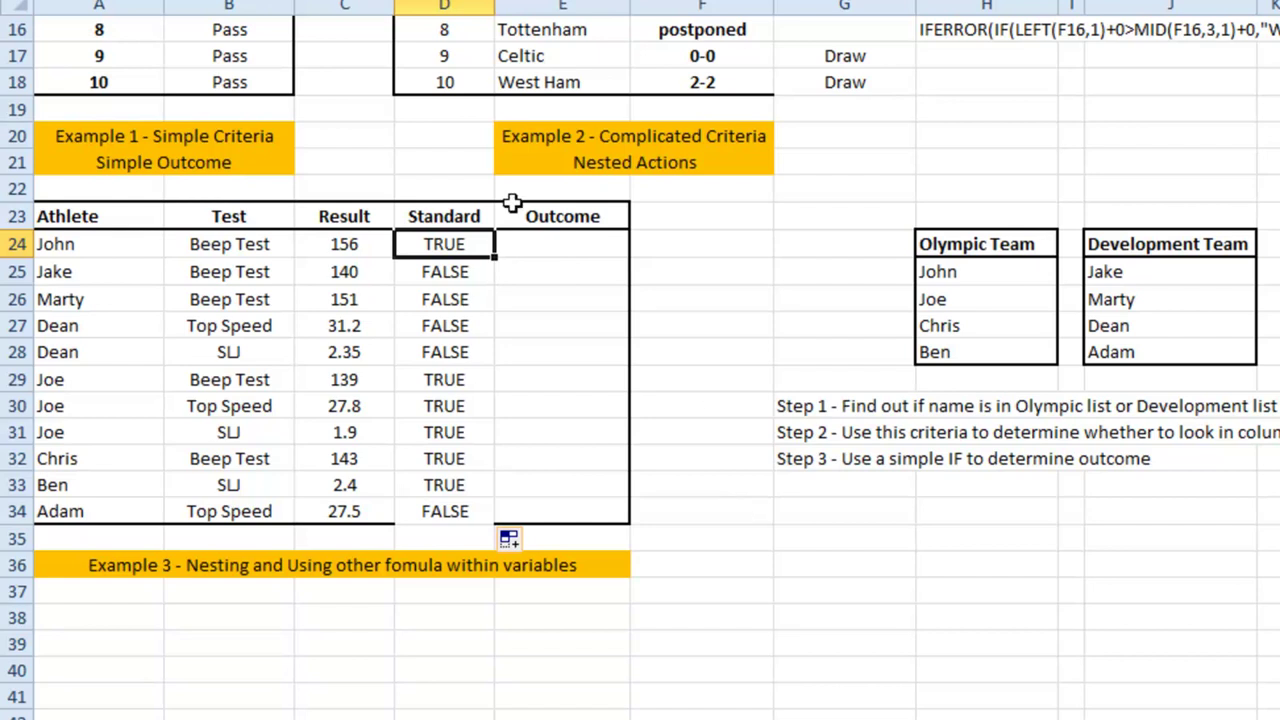
Step: Change D24 to =IF(ISNUMBER(MATCH(...)),VLOOKUP(B24,$L$26:$N$28,2,0),"") so John shows 147
key("F2")
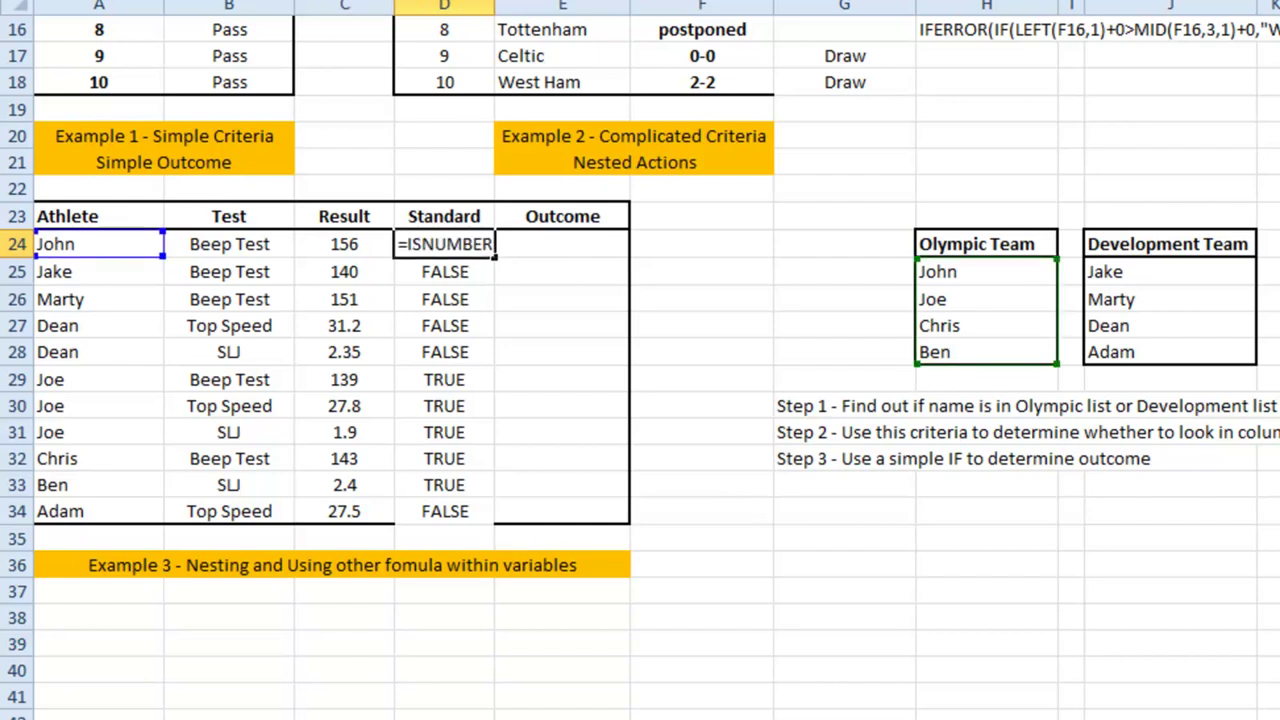
type("if(")
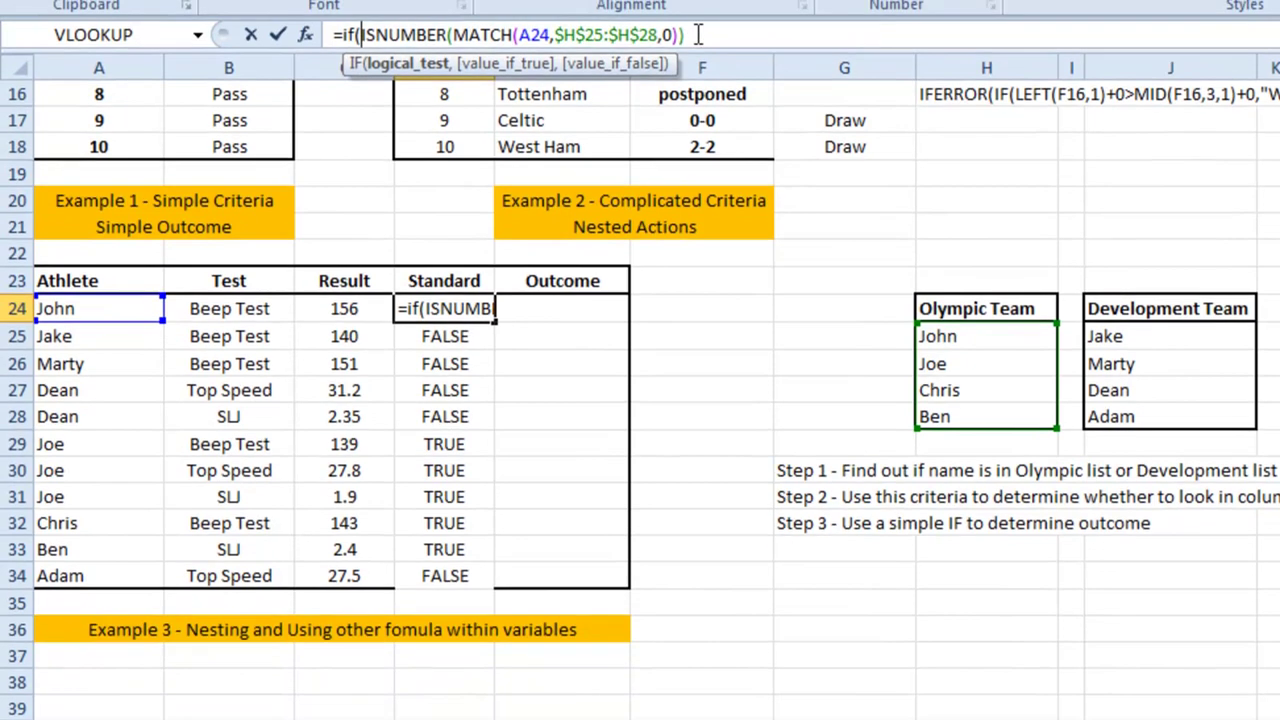
left_click(697, 34)
type("),")
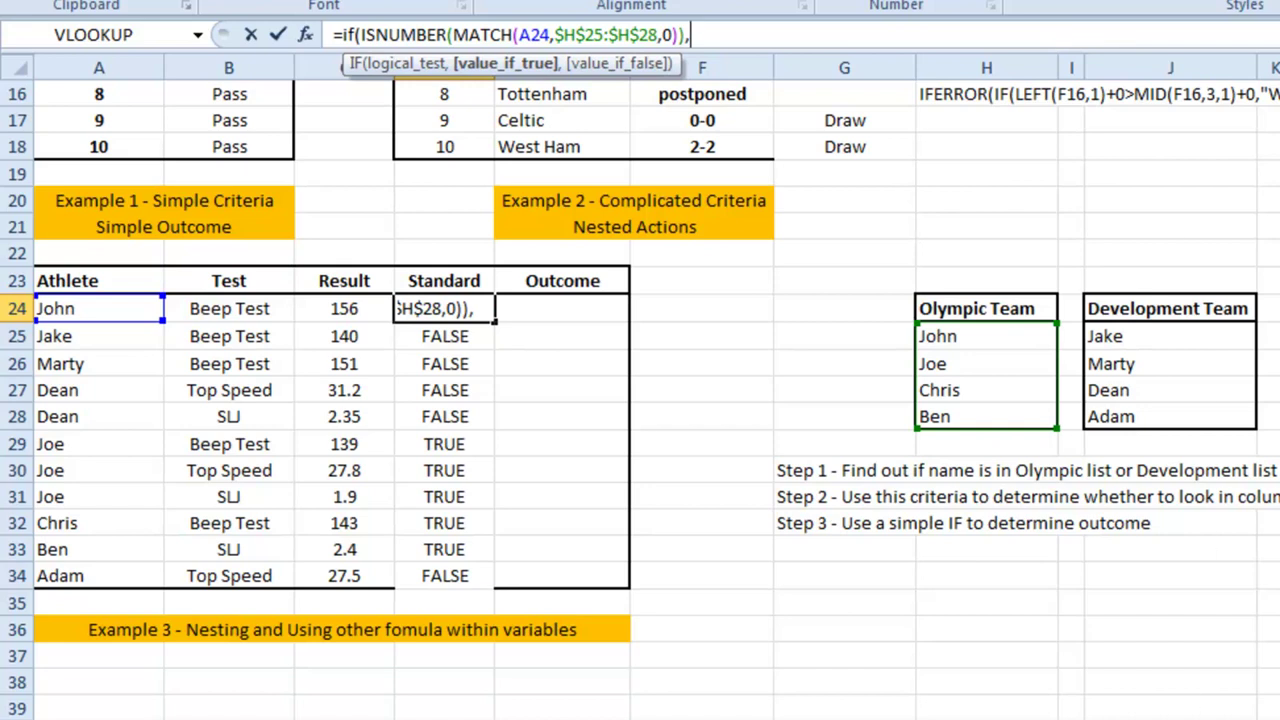
type("vlookup(")
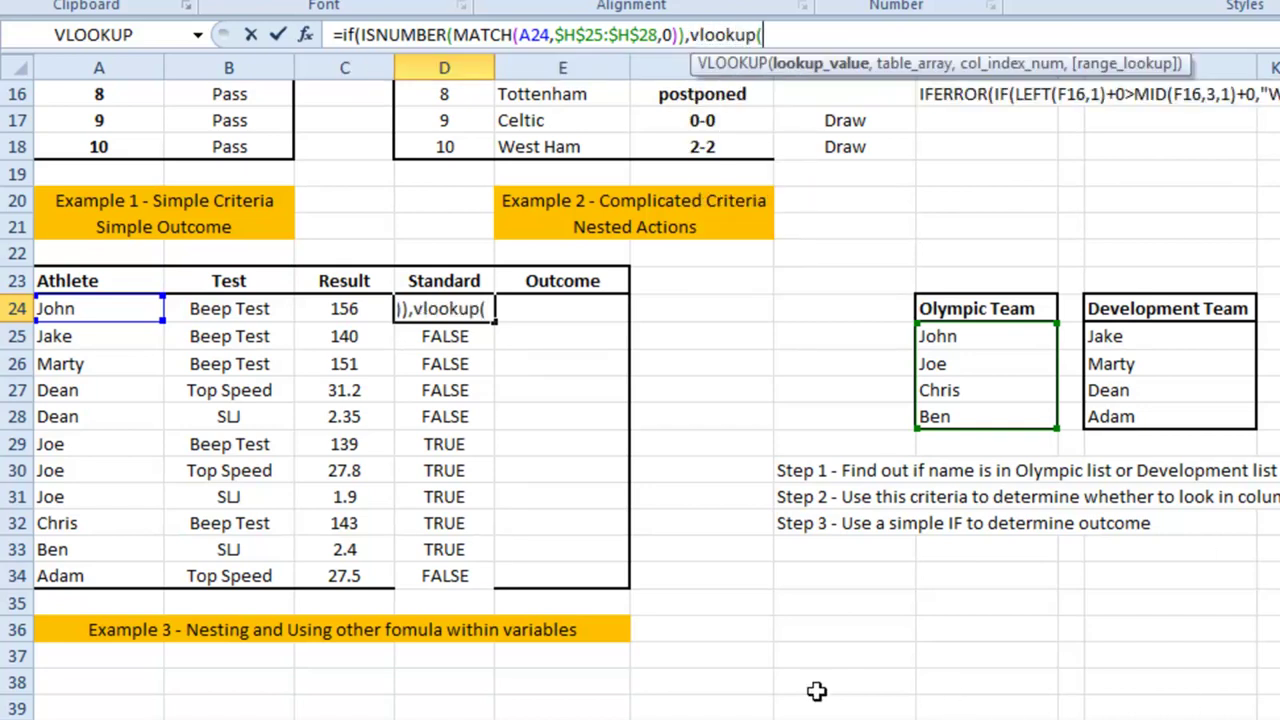
left_click(233, 308)
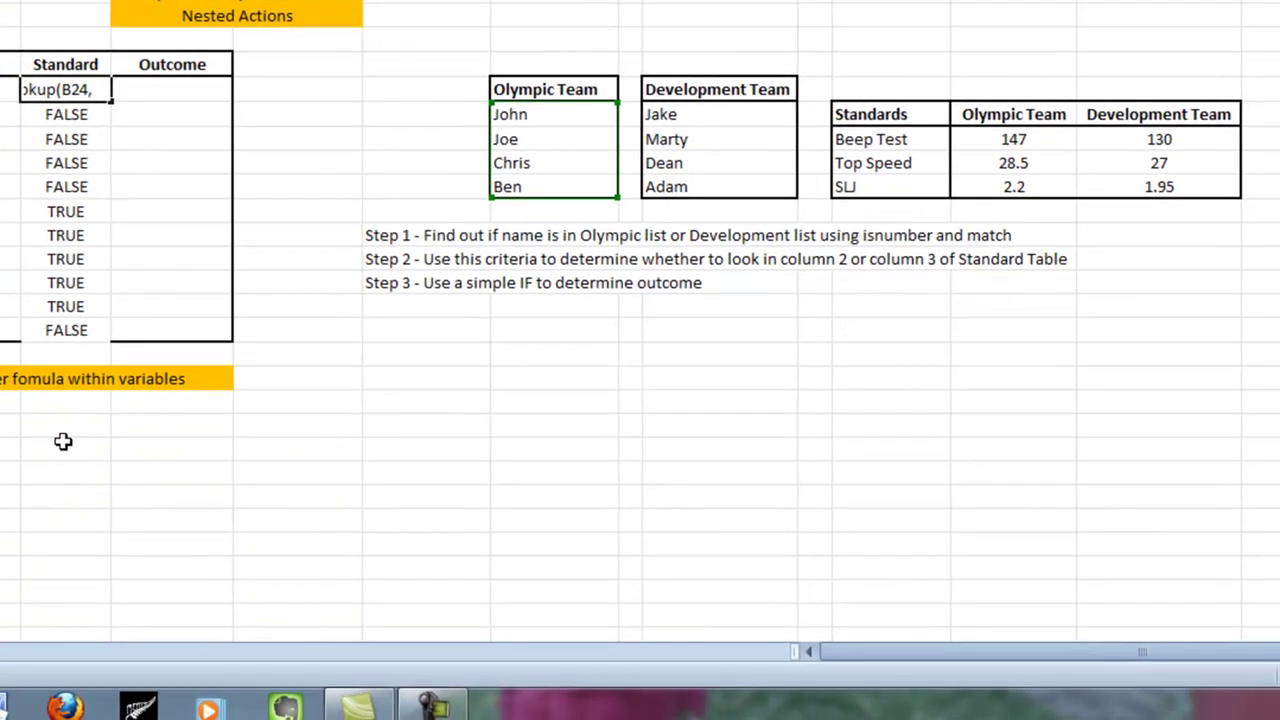
left_click_drag(888, 140, 1155, 187)
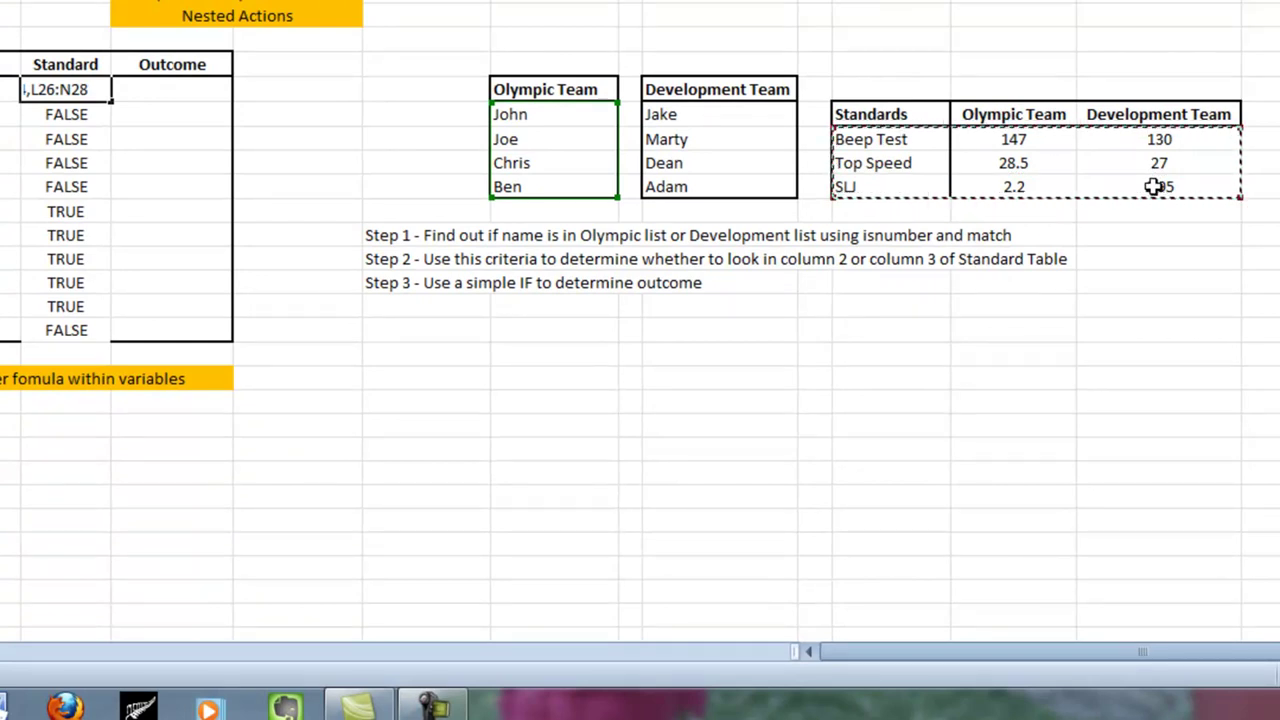
key("F4")
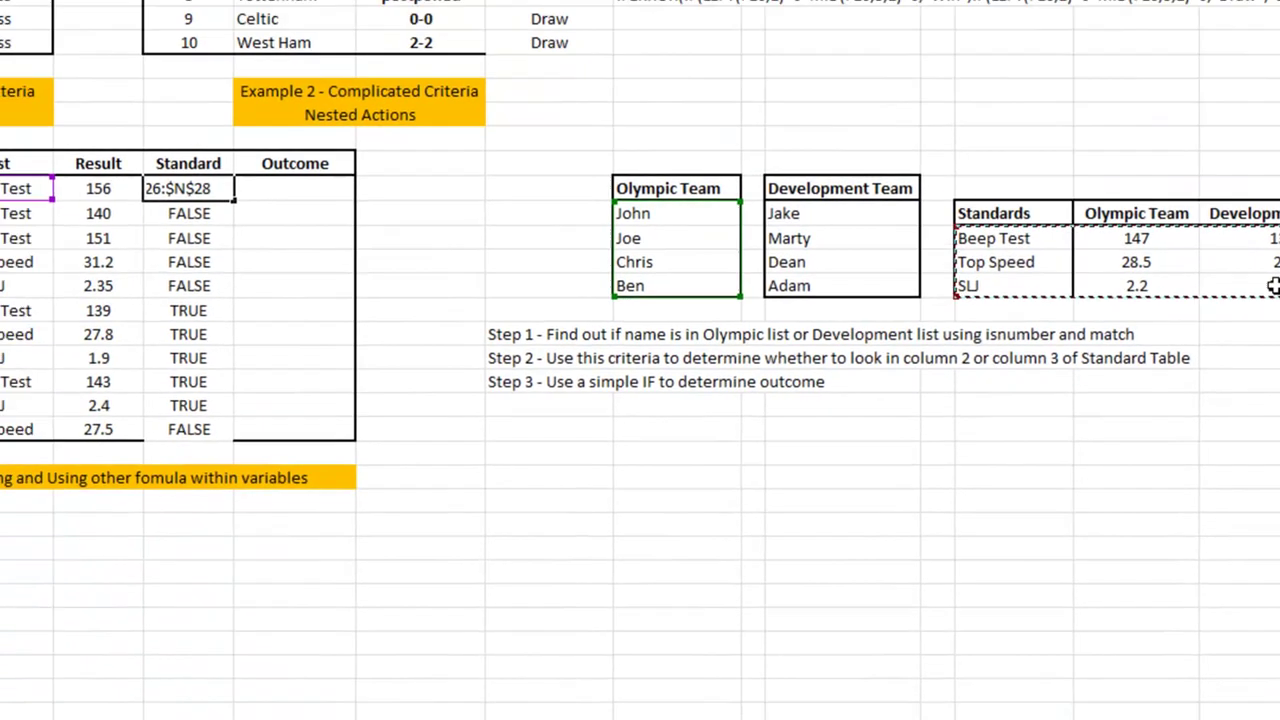
type(",")
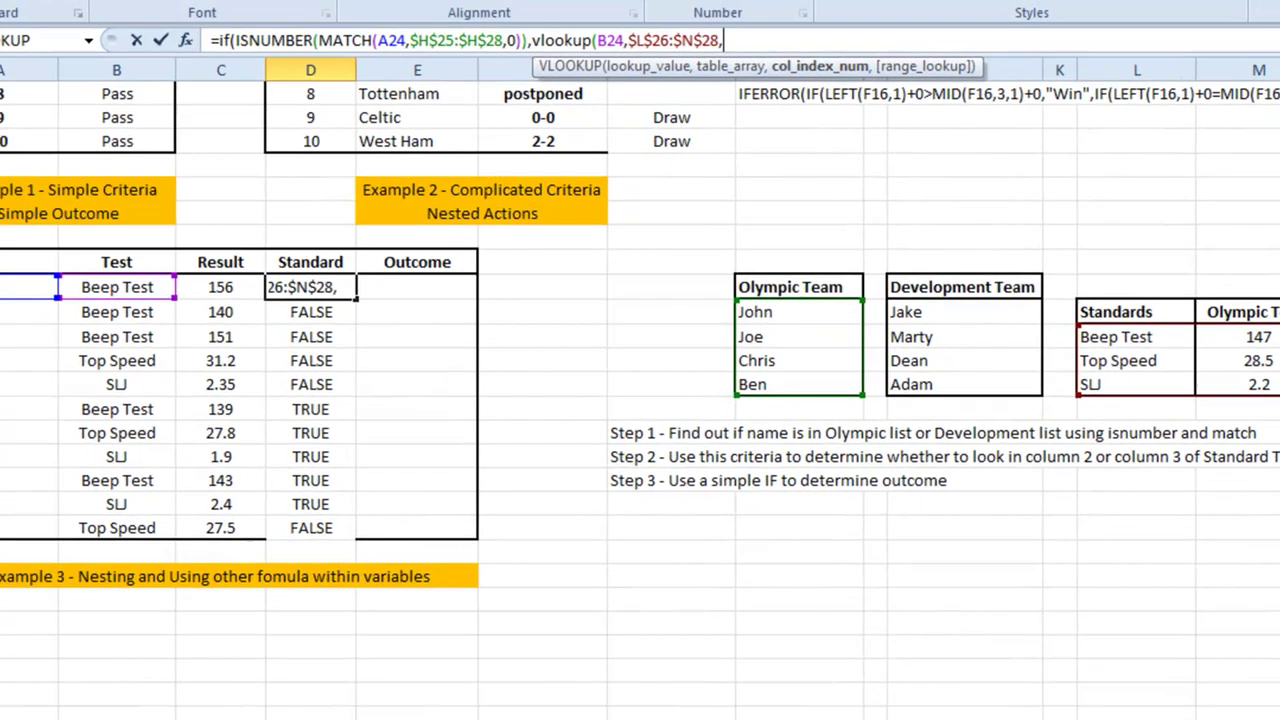
type("2,0")
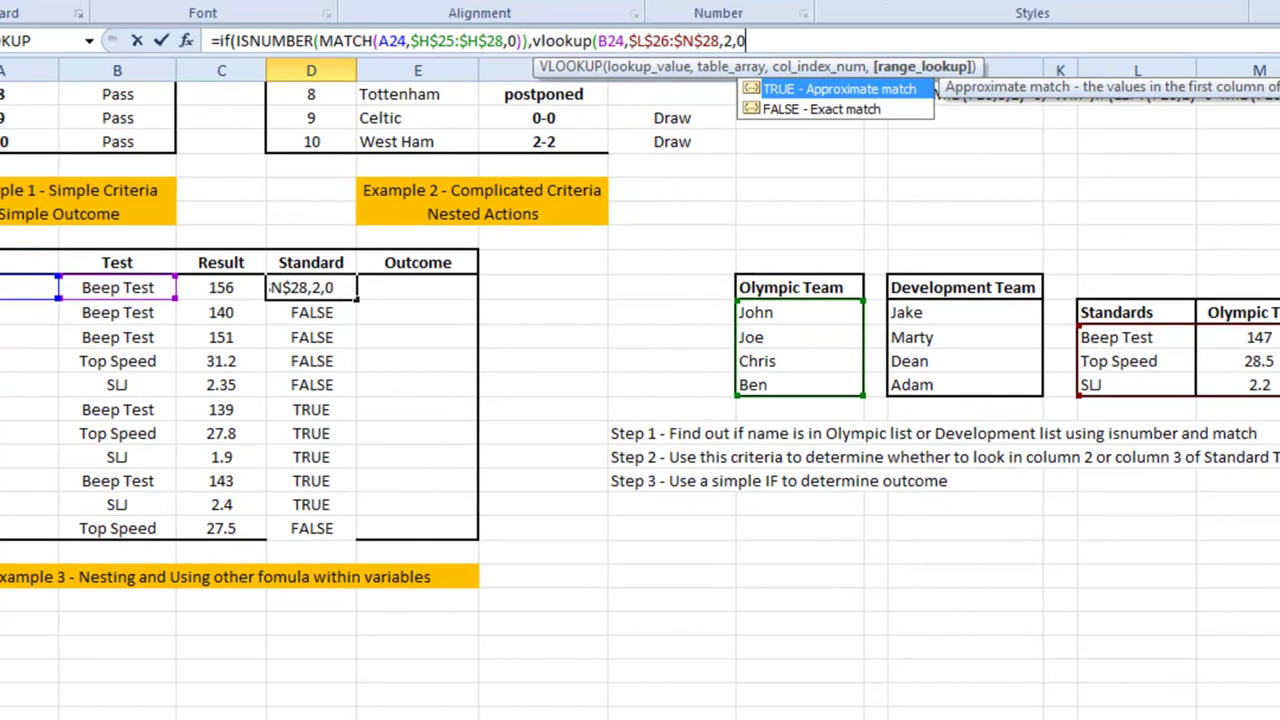
type(")")
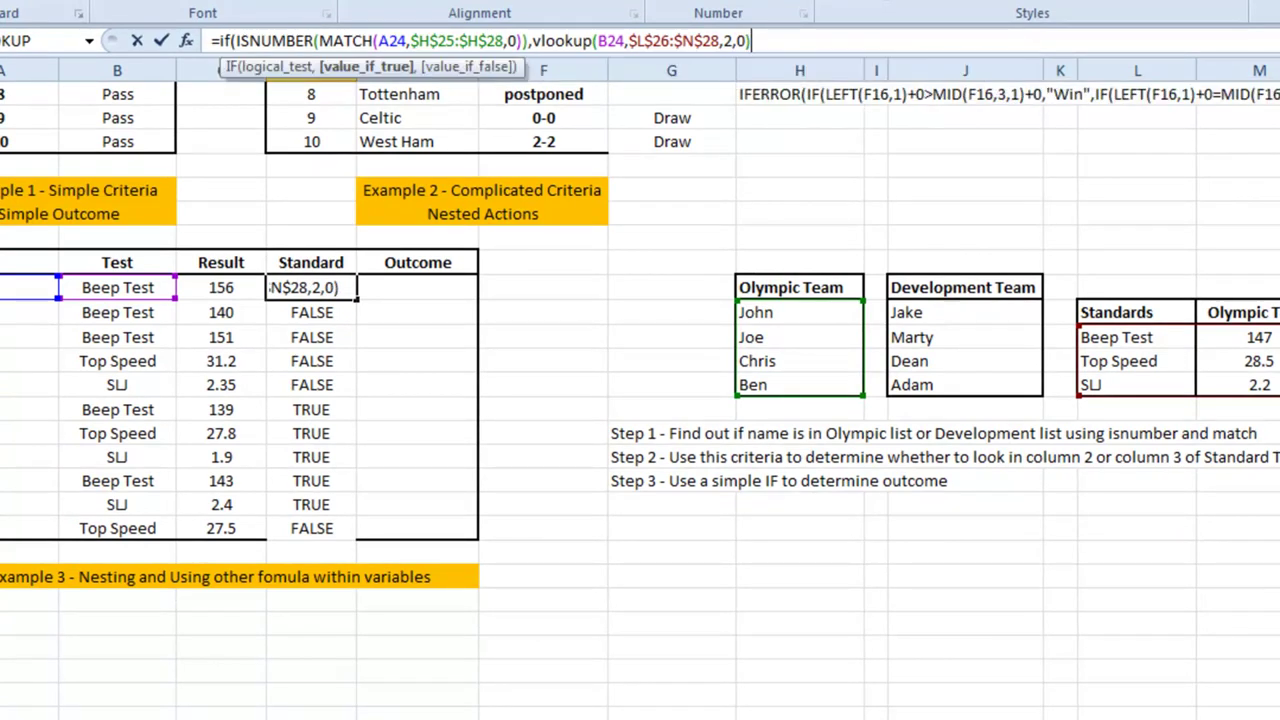
type(",\"\")")
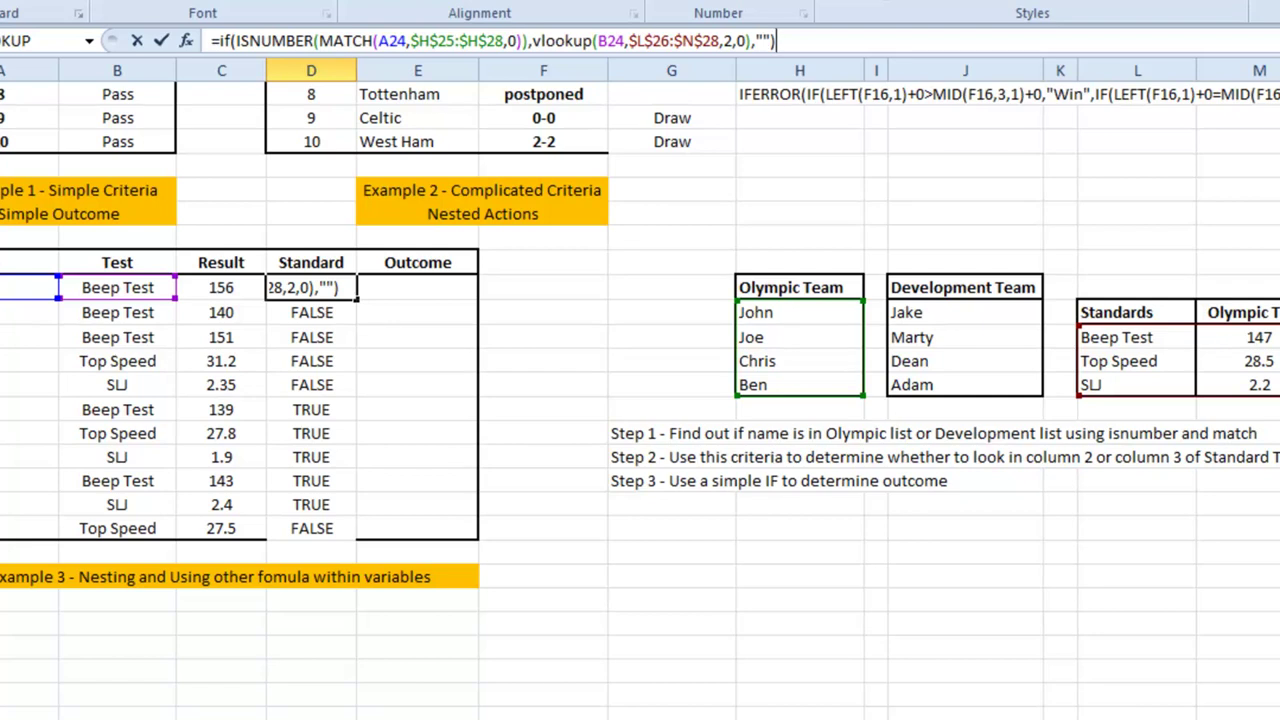
key("Return")
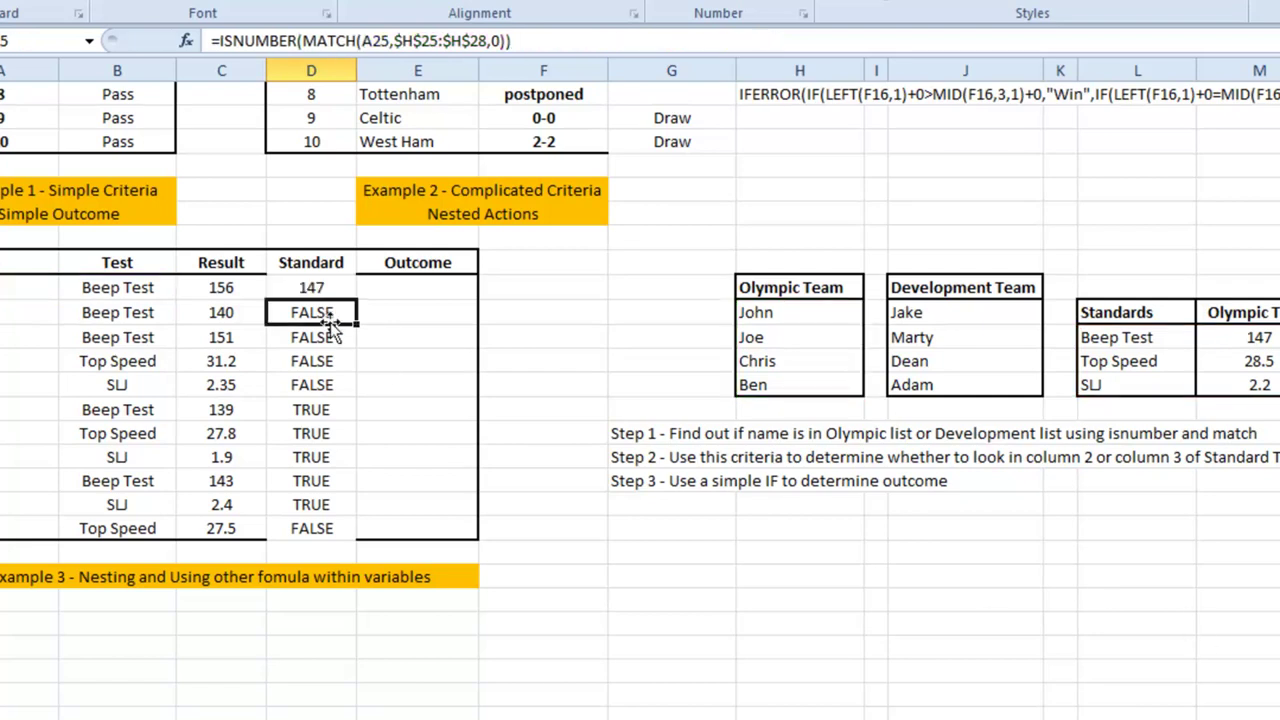
Step: Copy D24's IF/VLOOKUP formula down to D34, showing 147, 28.5 or 2.2 for Olympic athletes
left_click(340, 287)
double_click(355, 298)
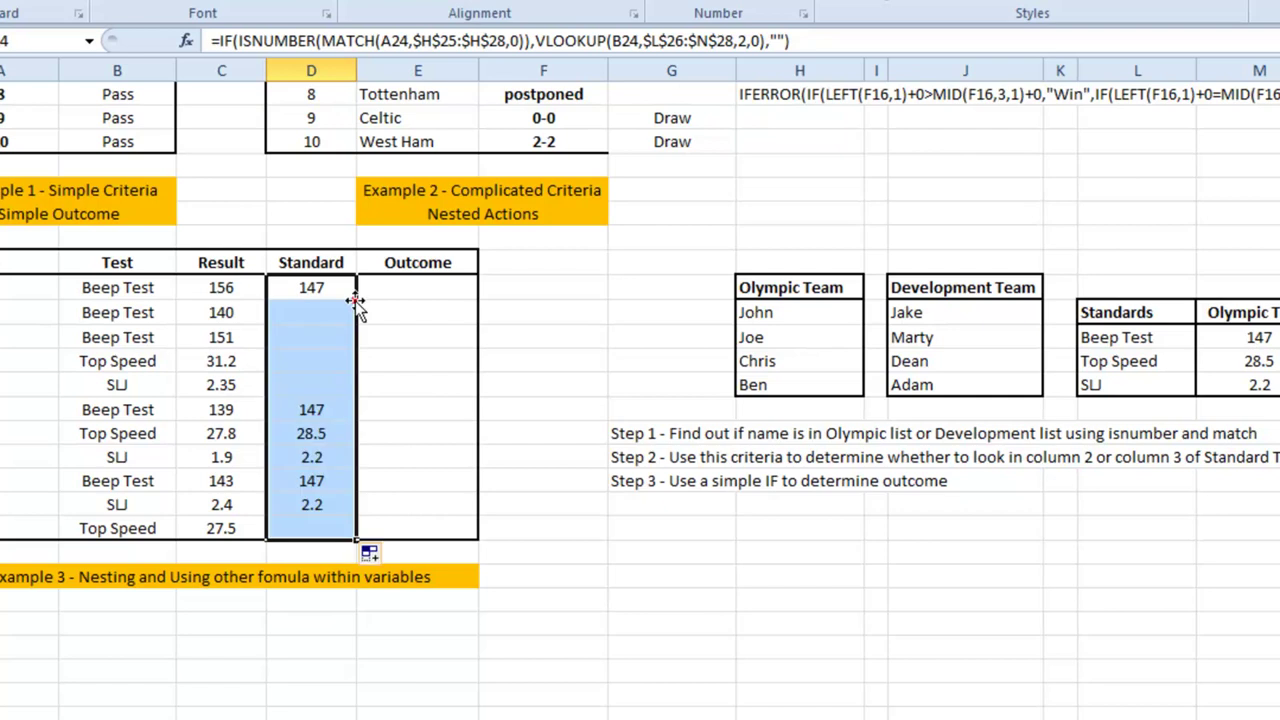
left_click(543, 287)
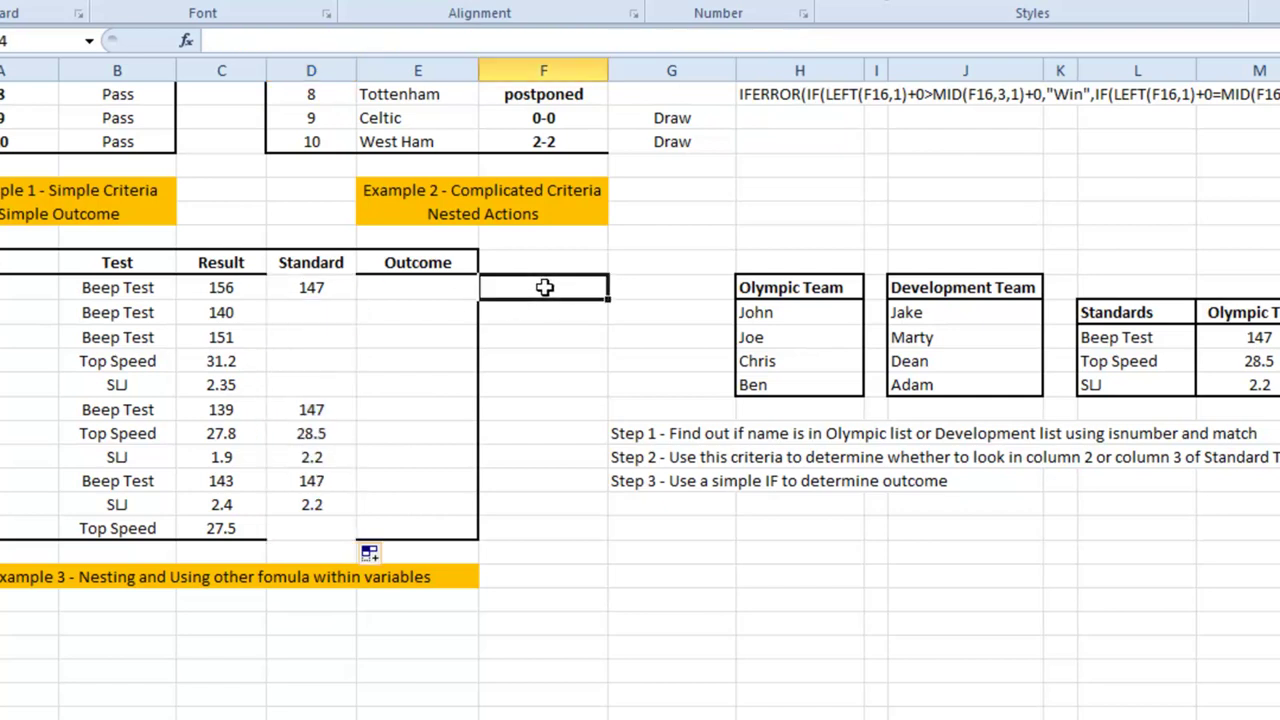
Step: Start deleting the blank "" fallback from the end of D24's formula
left_click(345, 287)
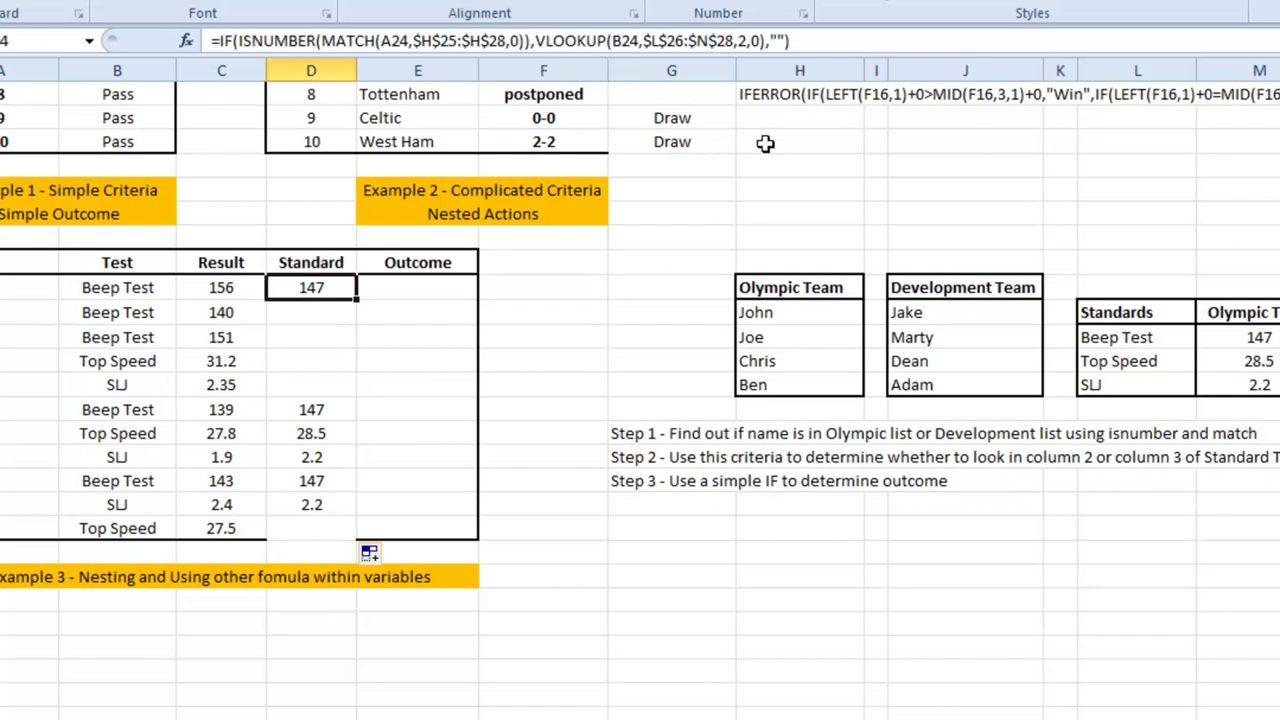
left_click(806, 41)
key("BackSpace")
key("BackSpace")
key("BackSpace")
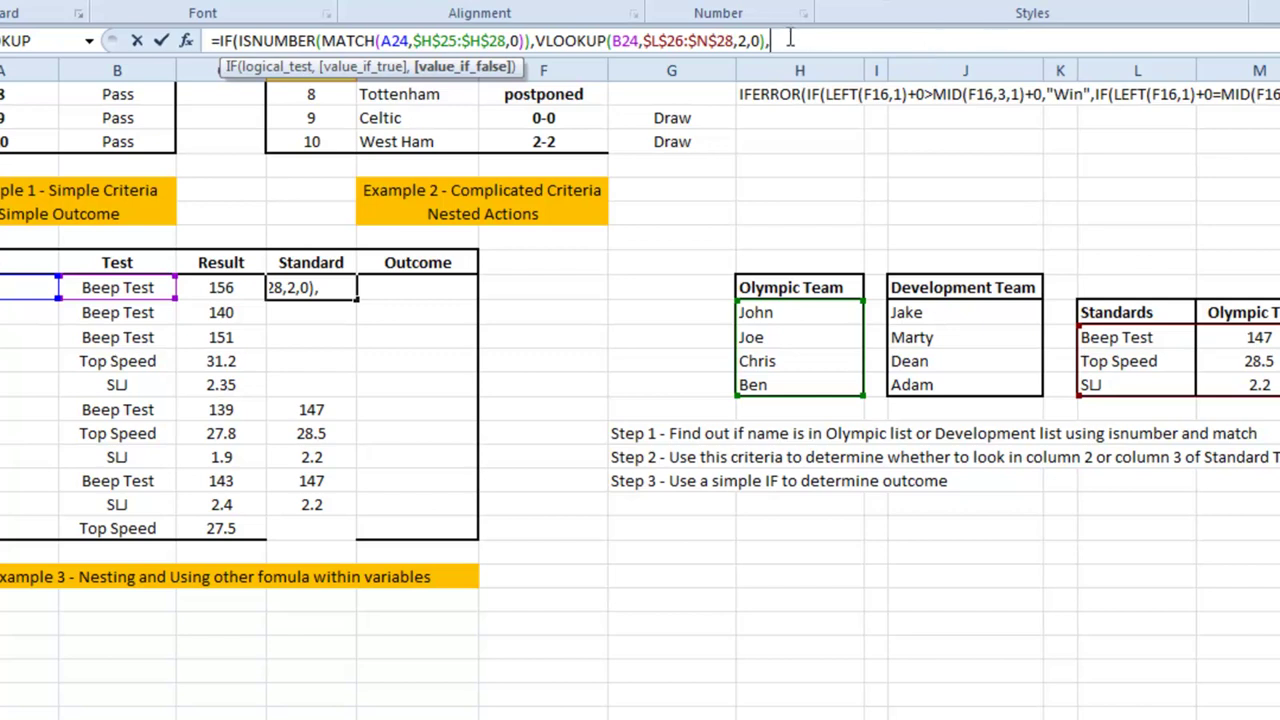
Step: Duplicate the ISNUMBER(MATCH)/VLOOKUP part, pointing the second MATCH at the absolute Development Team range
left_click_drag(776, 40, 238, 36)
key("ctrl+c")
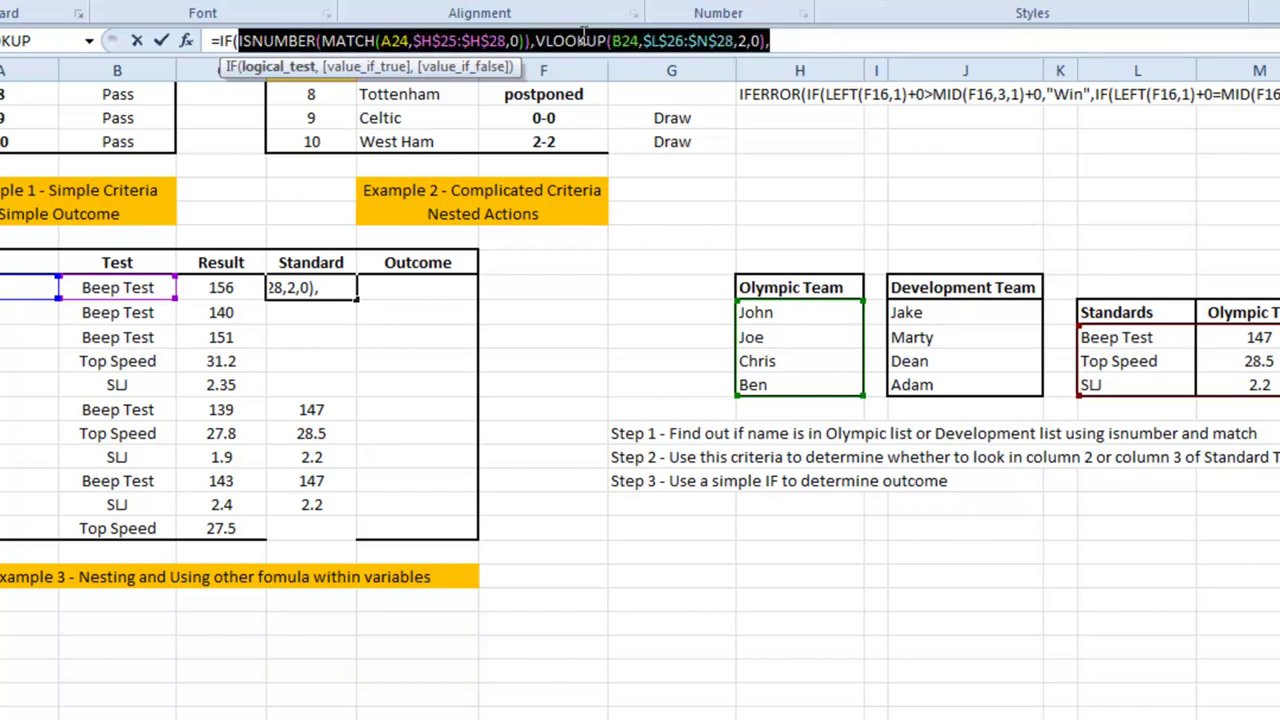
left_click(814, 41)
key("ctrl+v")
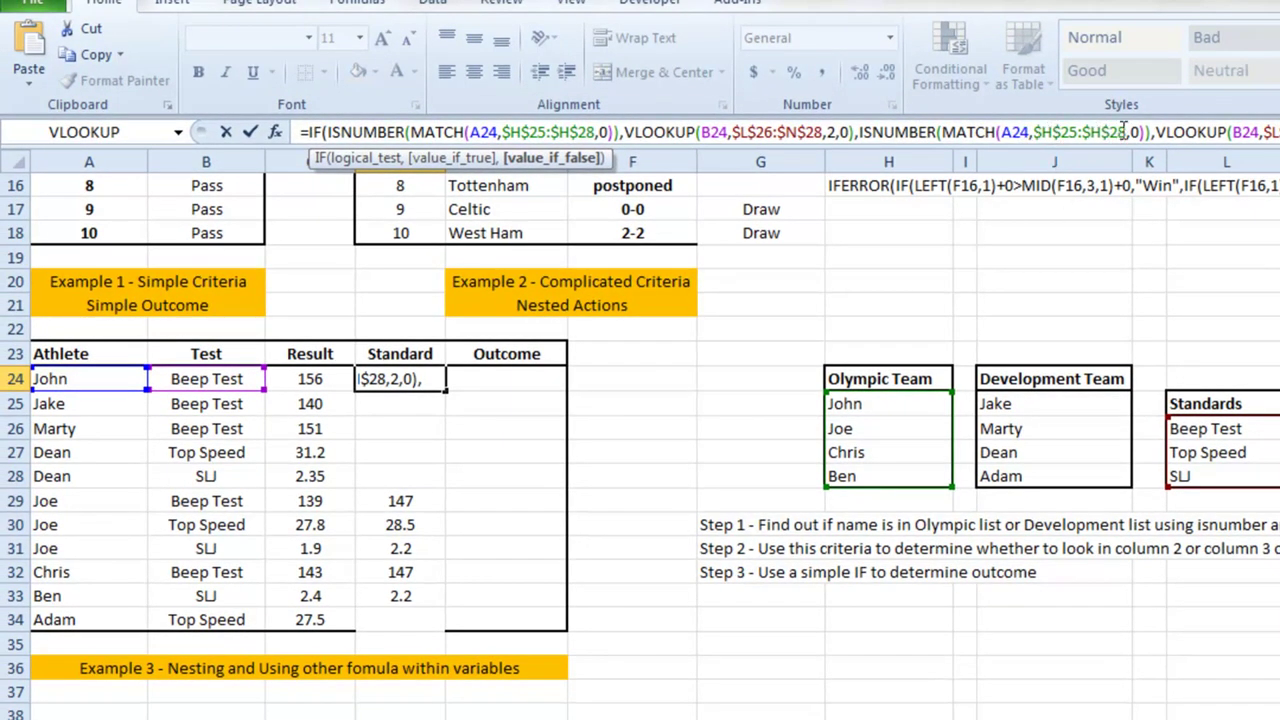
left_click_drag(1118, 131, 1034, 131)
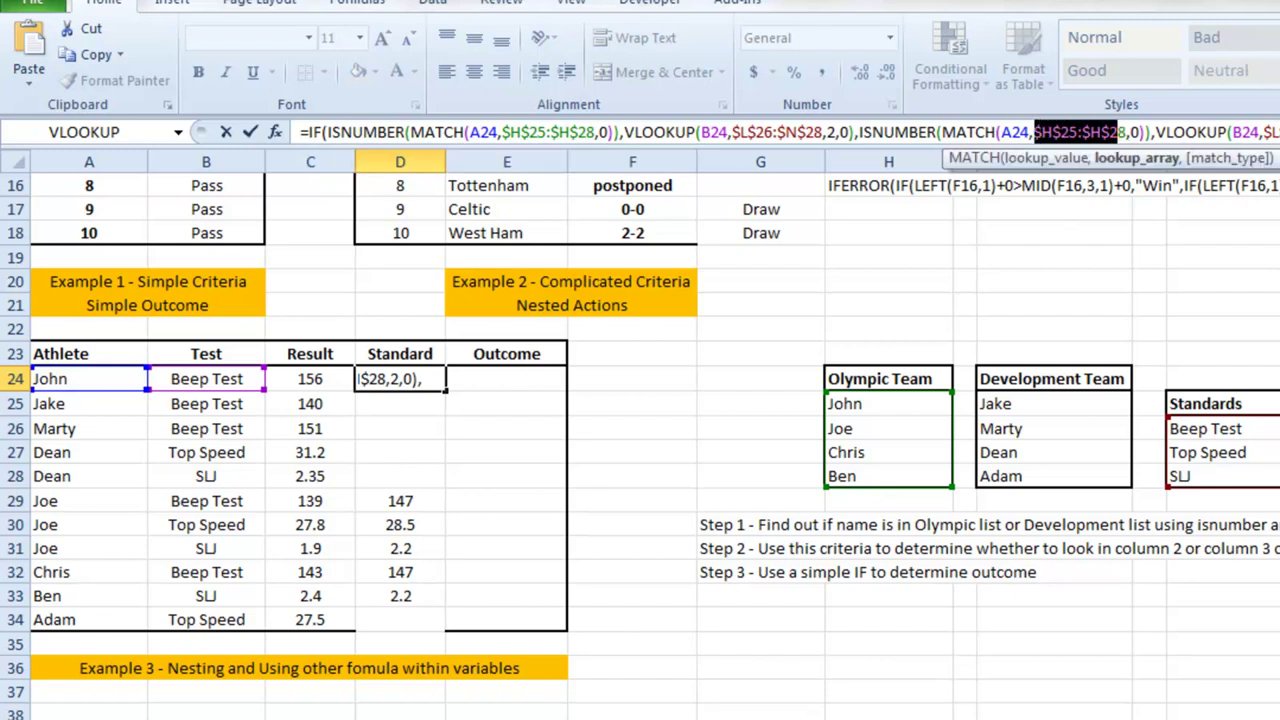
key("Delete")
key("Delete")
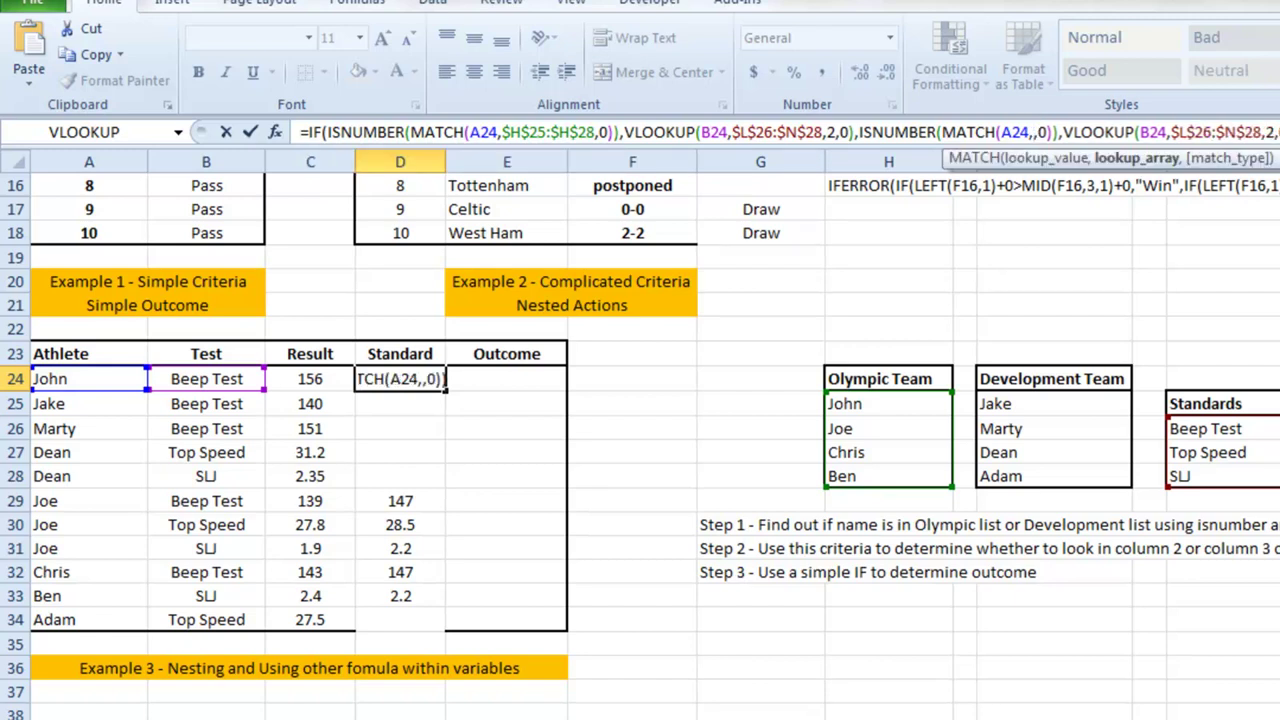
left_click_drag(1054, 404, 1059, 468)
key("F4")
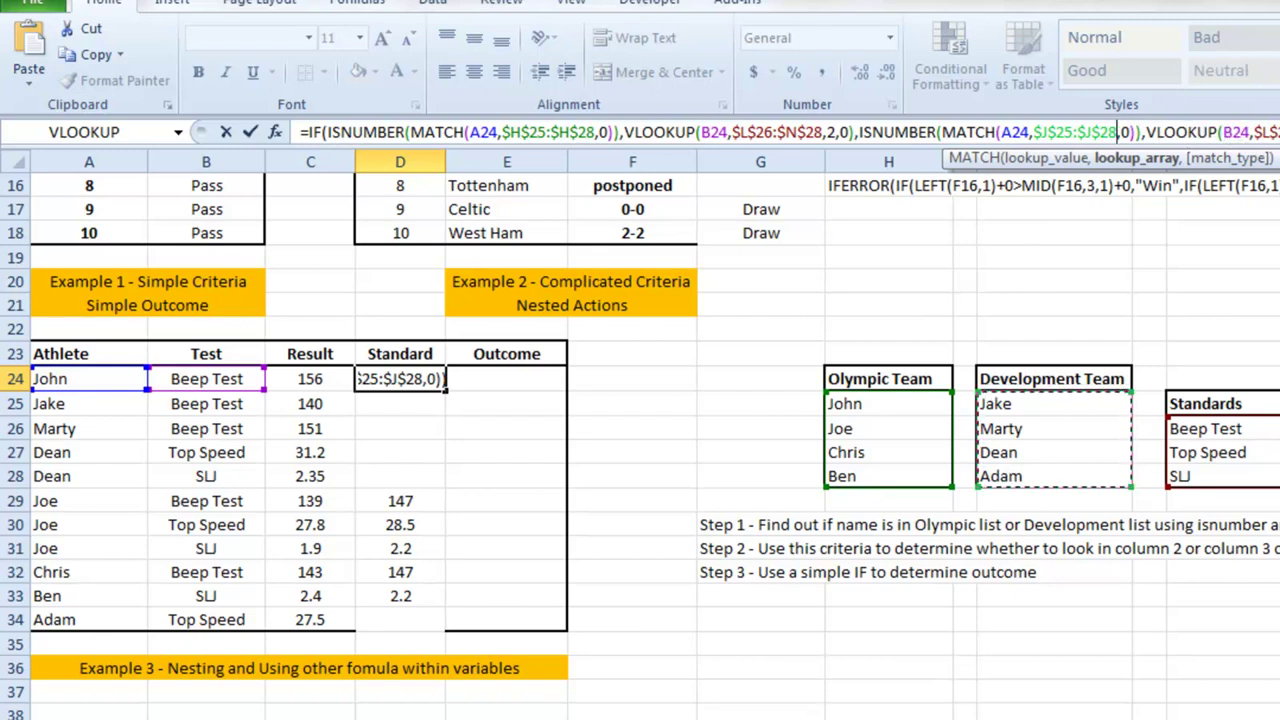
Step: Make the second VLOOKUP return column 3 and remove the trailing comma
left_click(1279, 131)
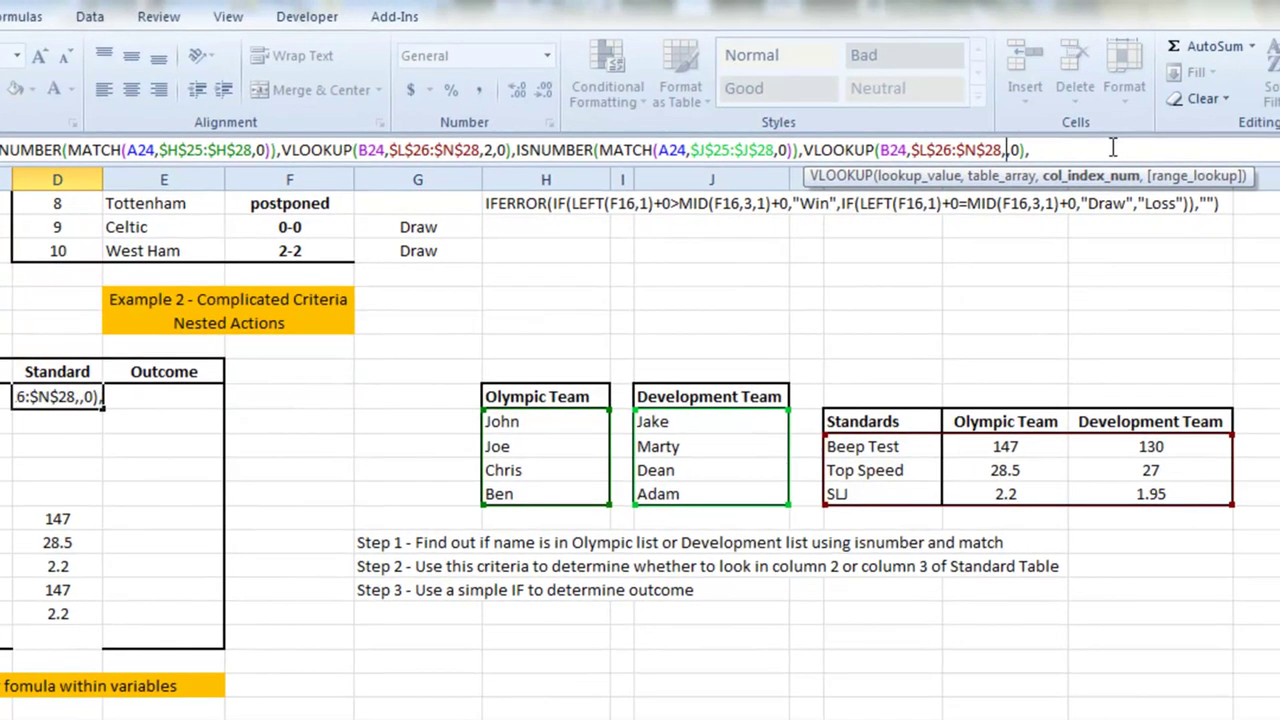
key("BackSpace")
type("3,0),")
key("End")
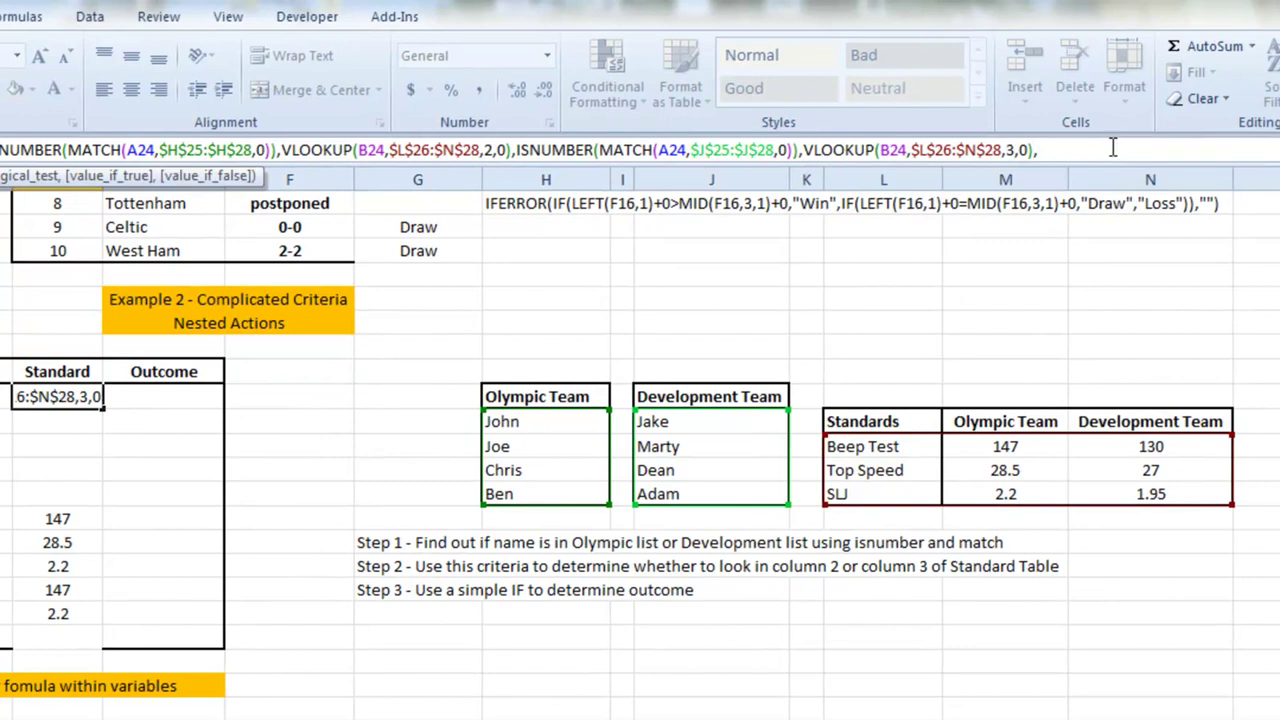
key("BackSpace")
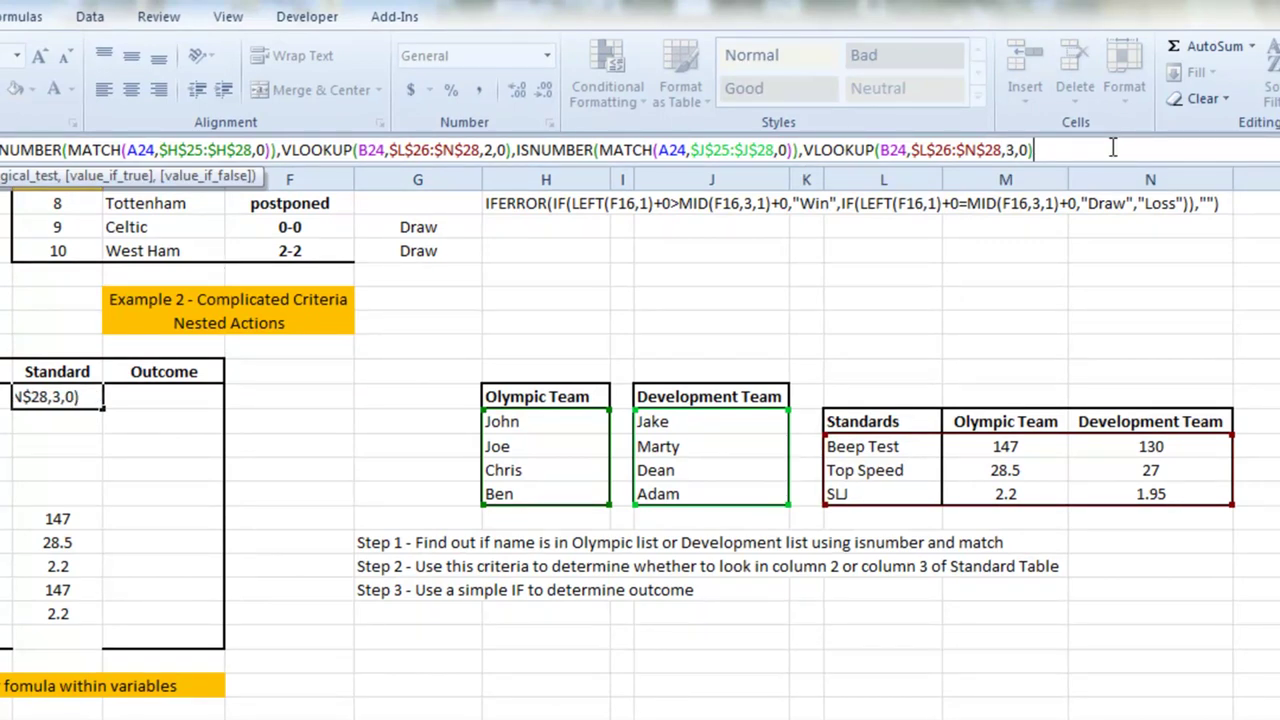
left_click(798, 150)
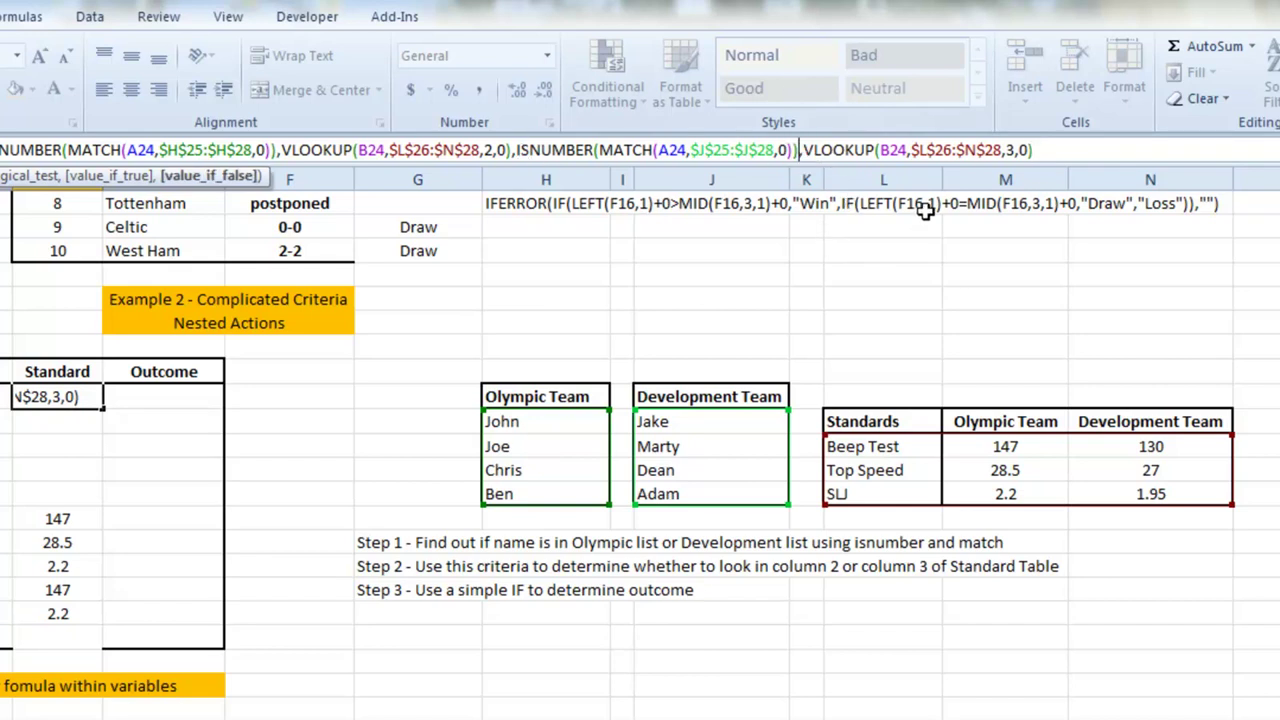
Step: Nest an IF before the second ISNUMBER test and end D24's formula with ,"No Match"))
left_click(515, 150)
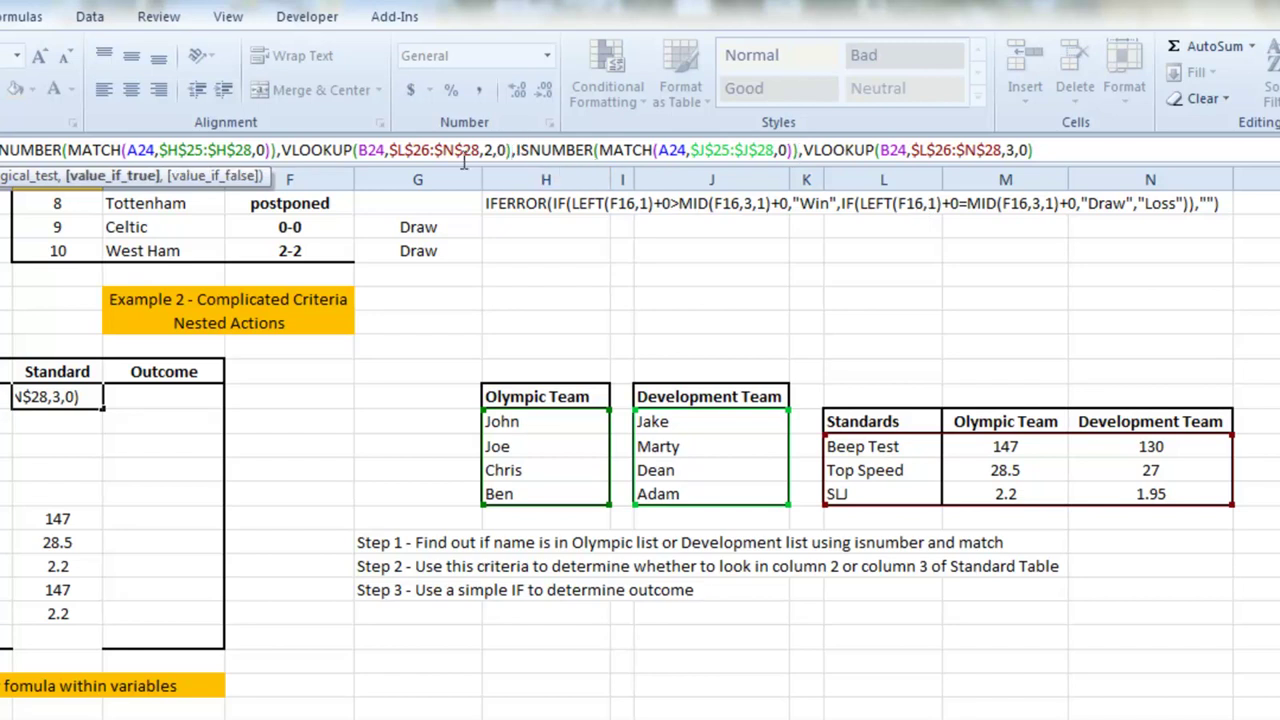
left_click(516, 150)
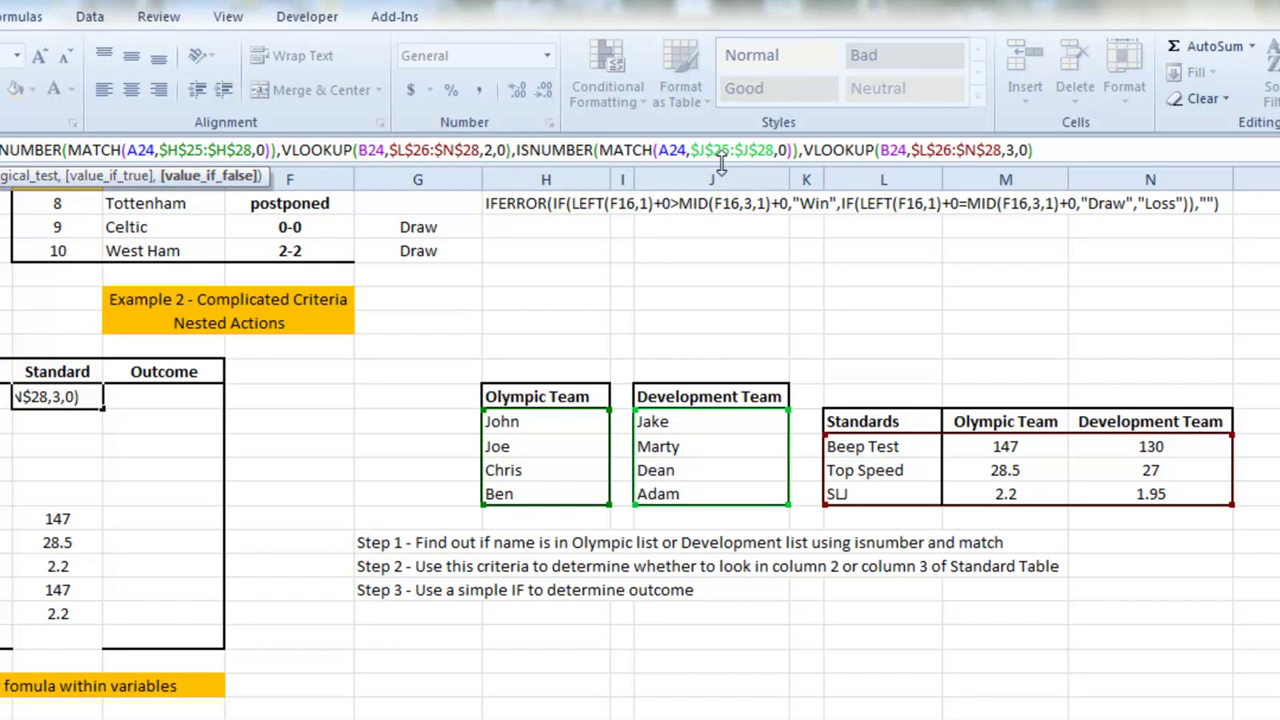
type("if(")
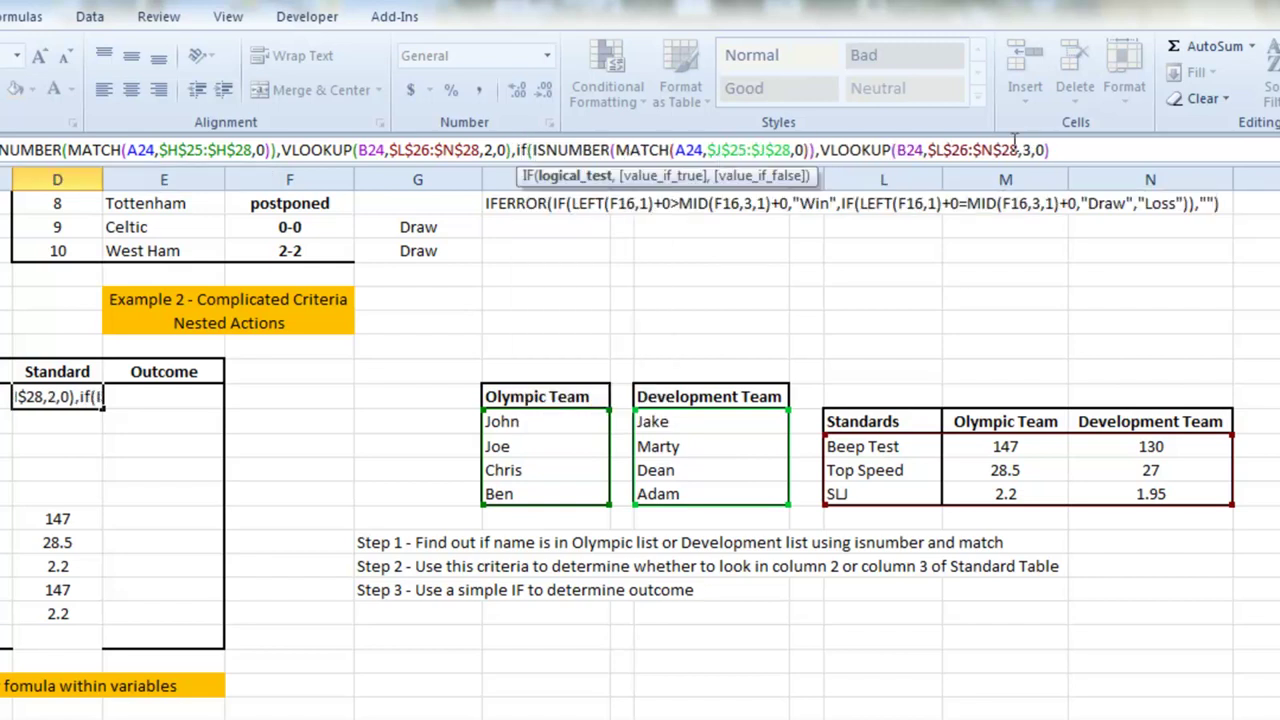
left_click(1078, 150)
type(",")
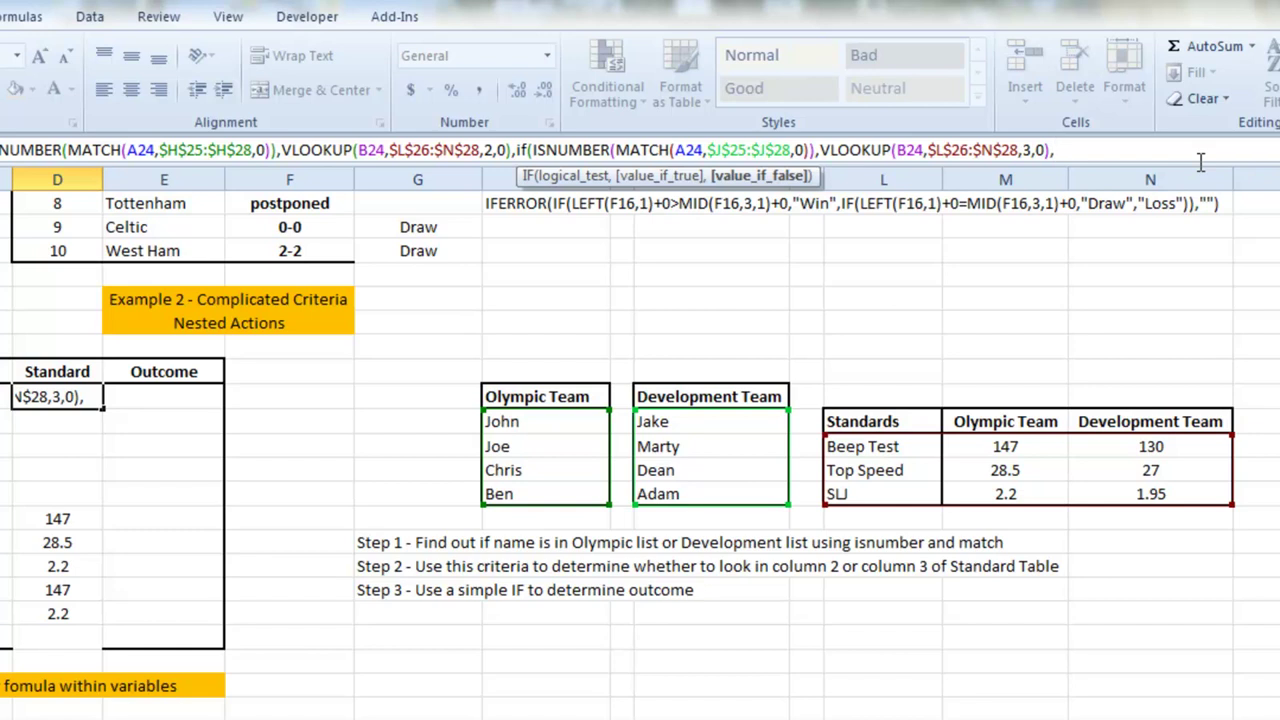
type("\"No Match")
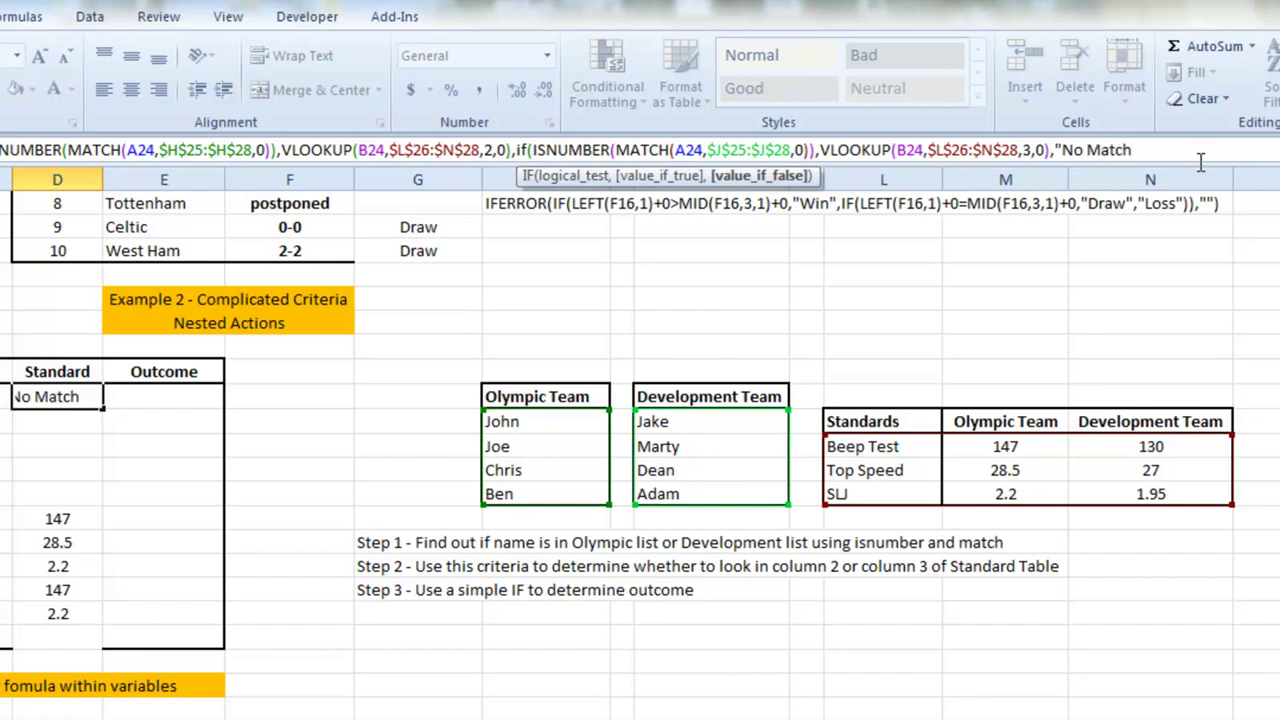
type("\")")
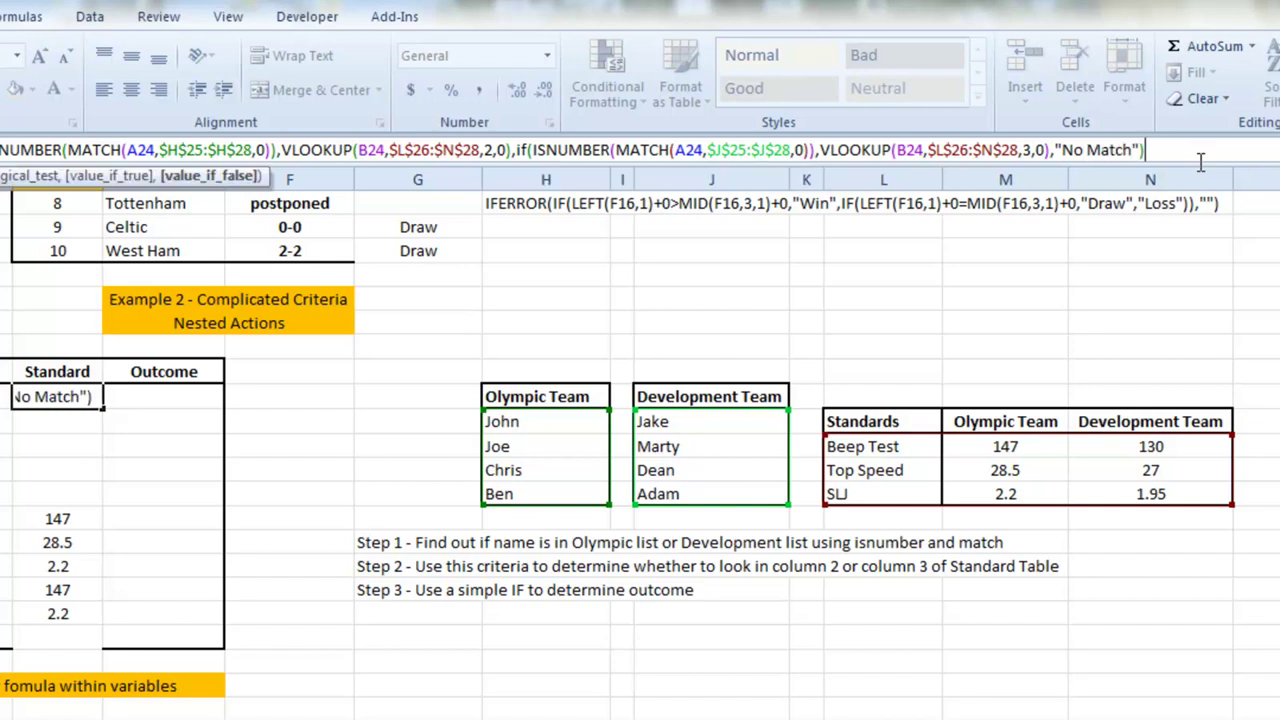
type(")")
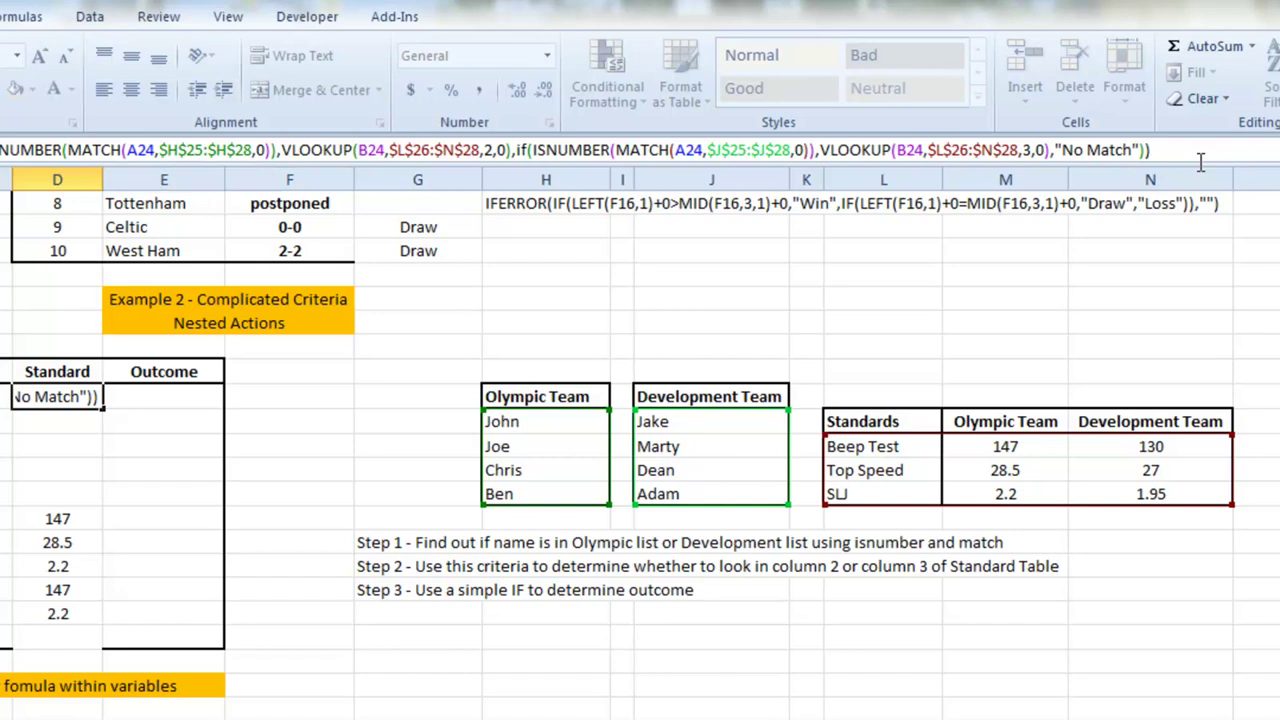
key("Return")
left_click(85, 397)
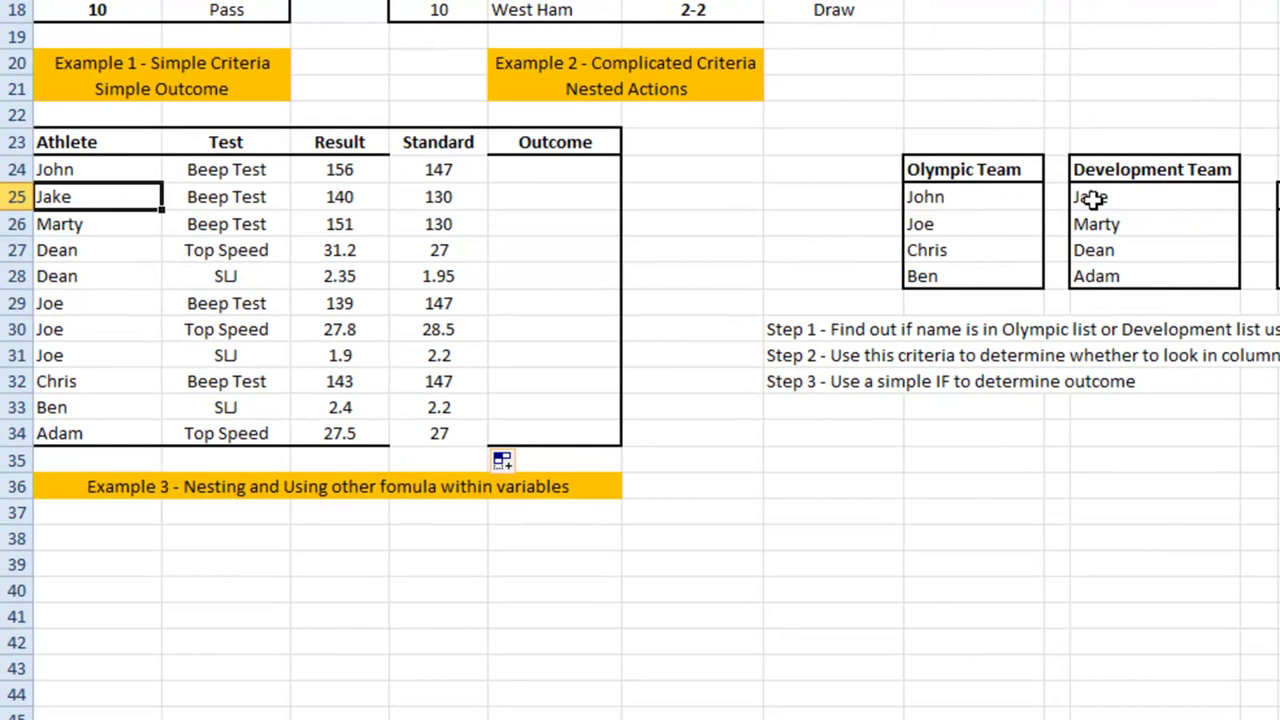
Step: Enter =IF(C24>=D24,"Achieved","Missed") in the first Outcome cell E24
left_click(441, 172)
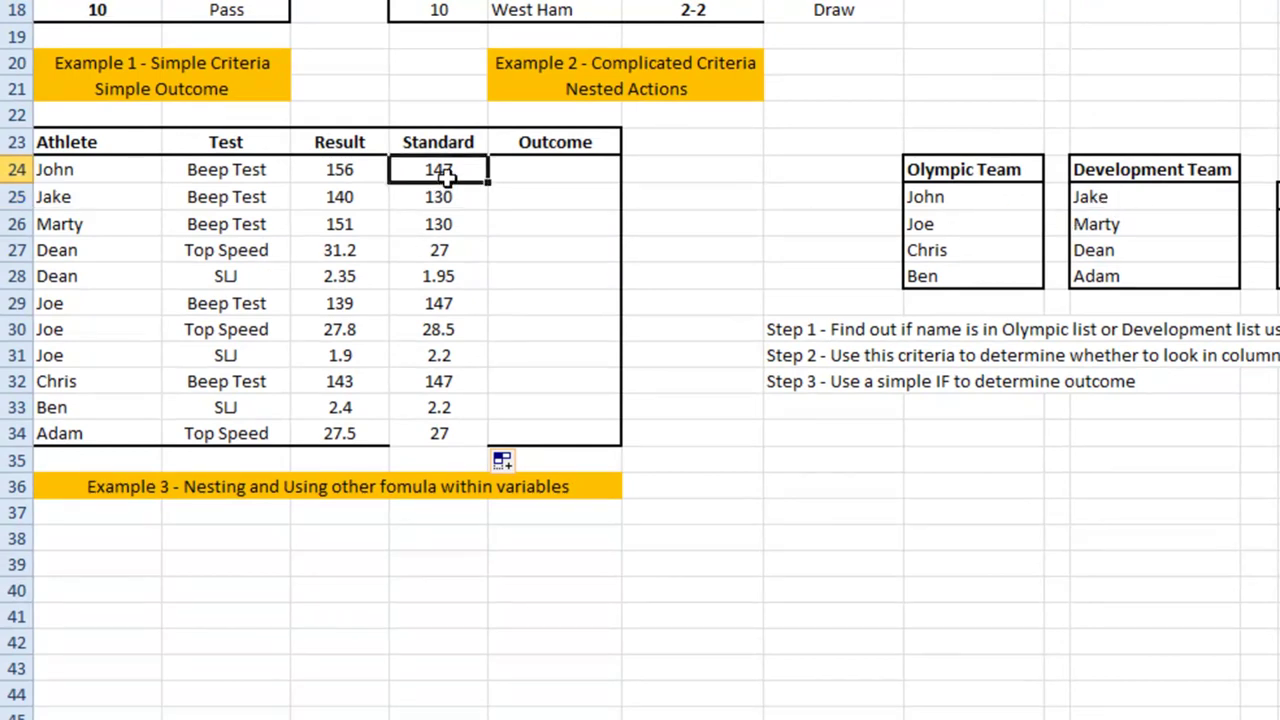
left_click(529, 172)
type("=if(")
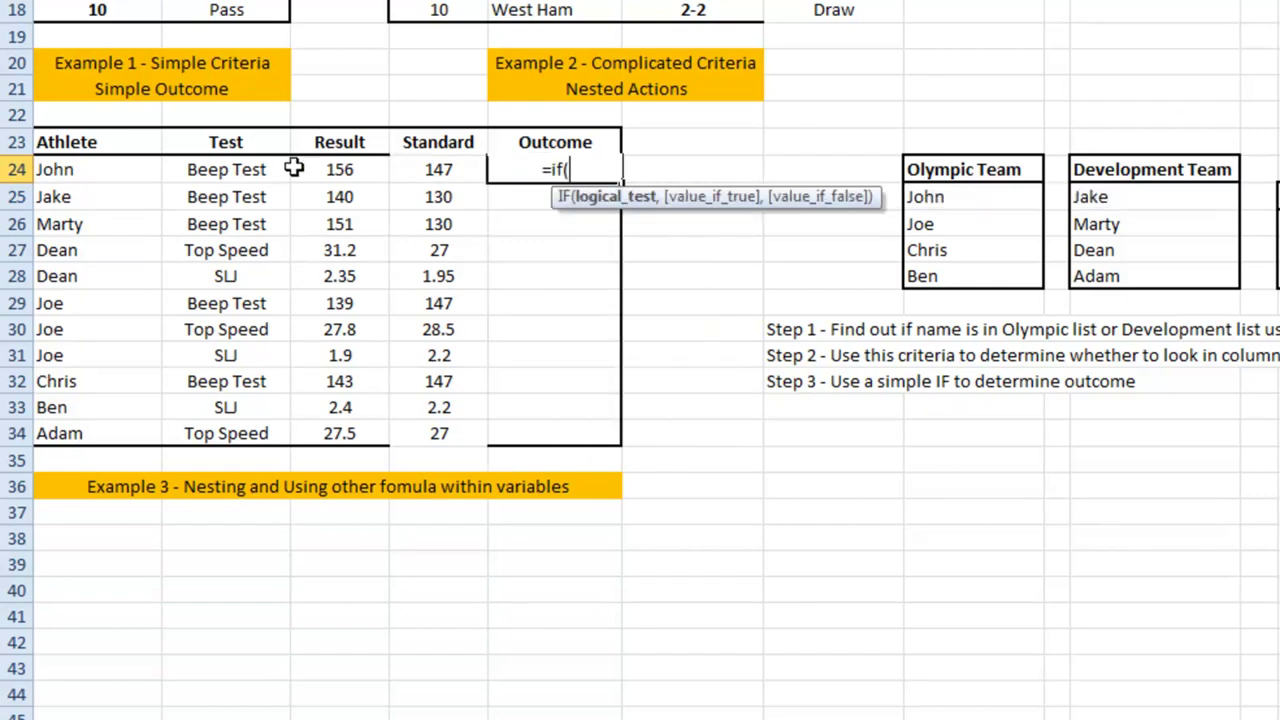
left_click(331, 166)
type(">")
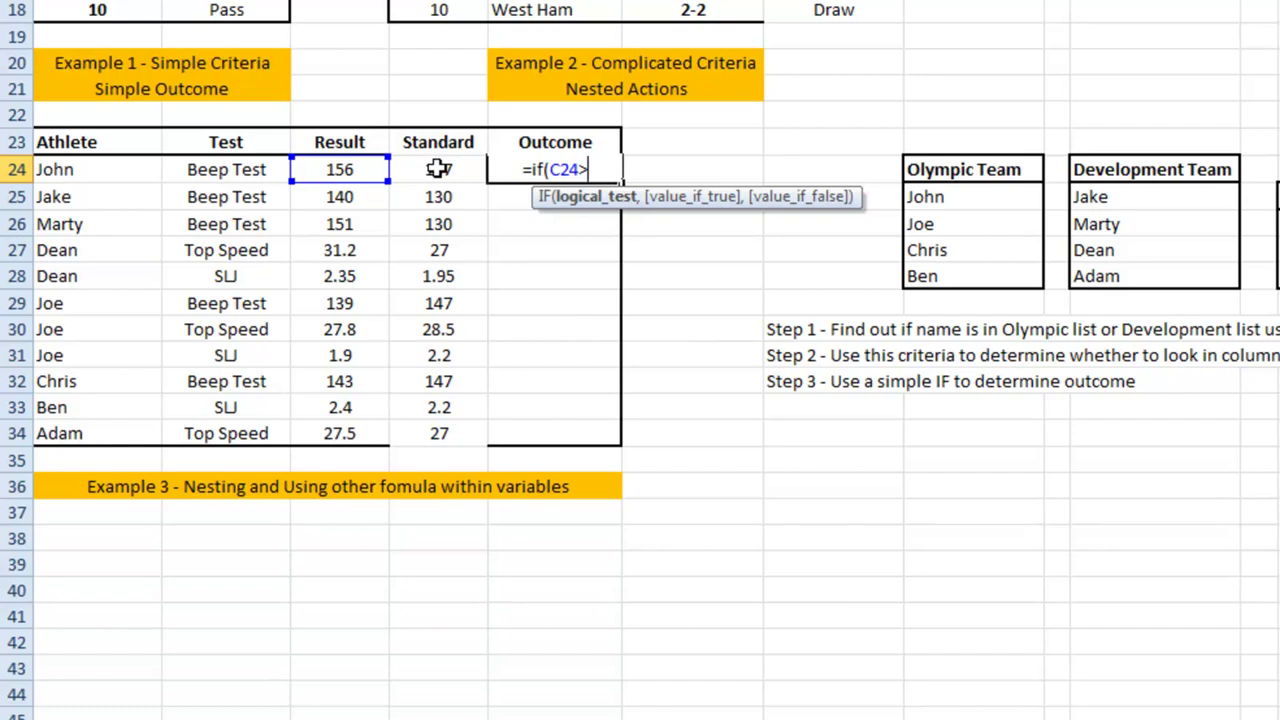
type("=")
left_click(438, 168)
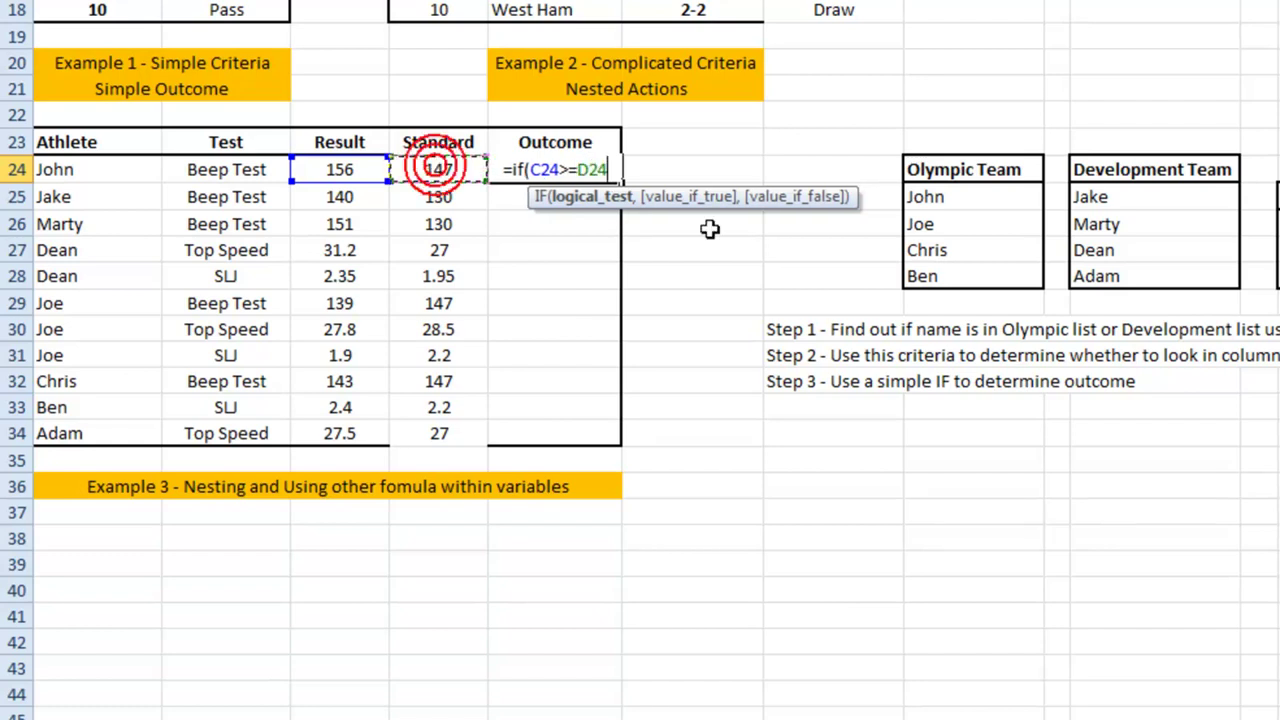
type(",\"")
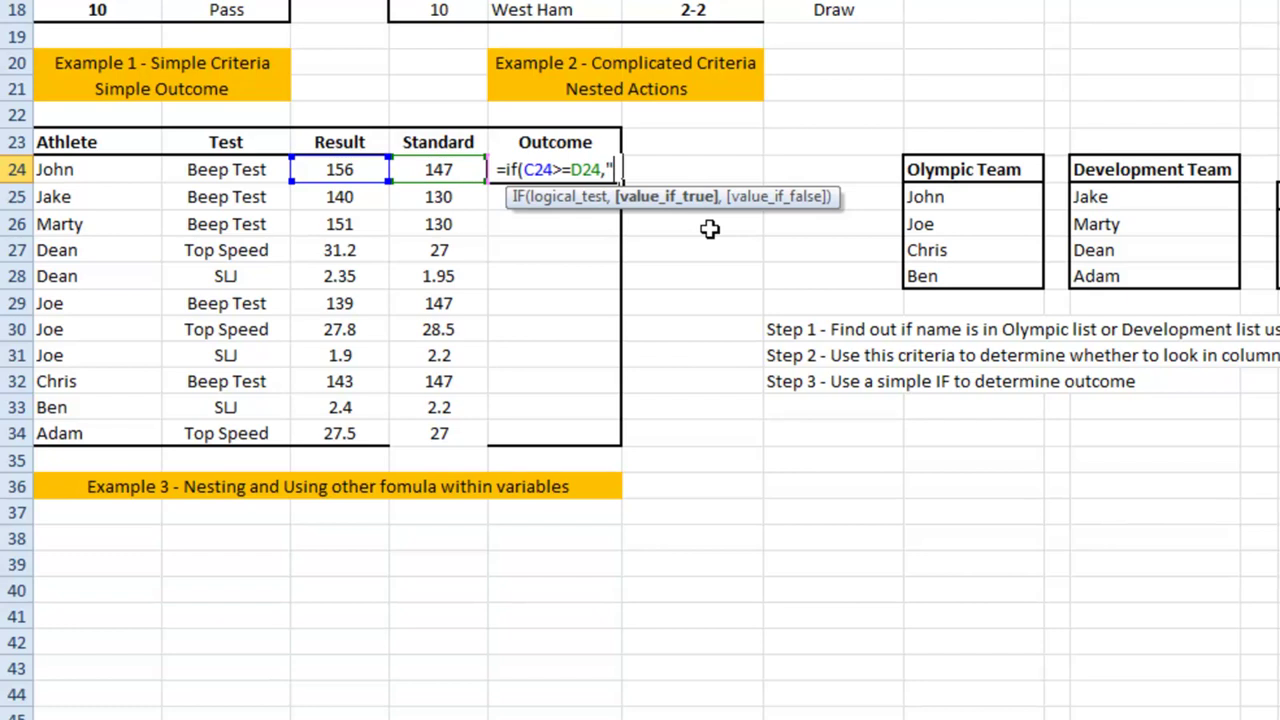
type("A")
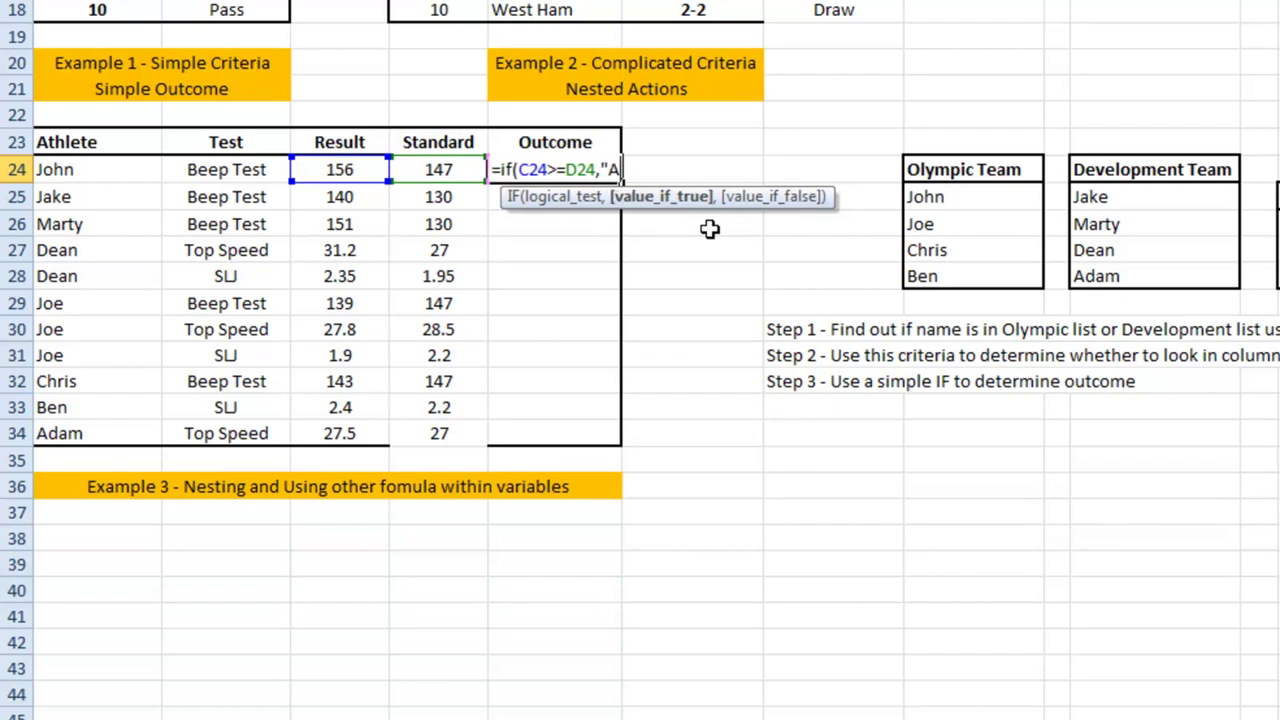
type("chieved\",\"Missed\")")
key("Return")
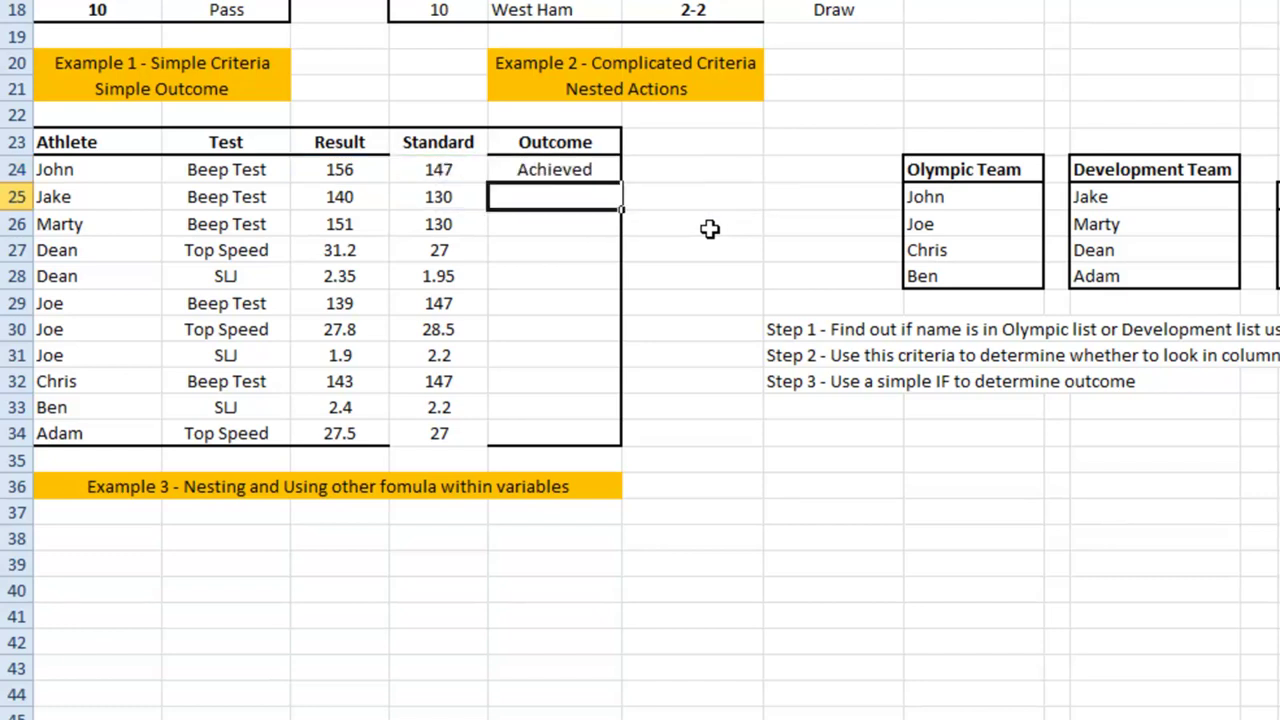
Step: Copy the Outcome formula down to row 34
left_click(607, 172)
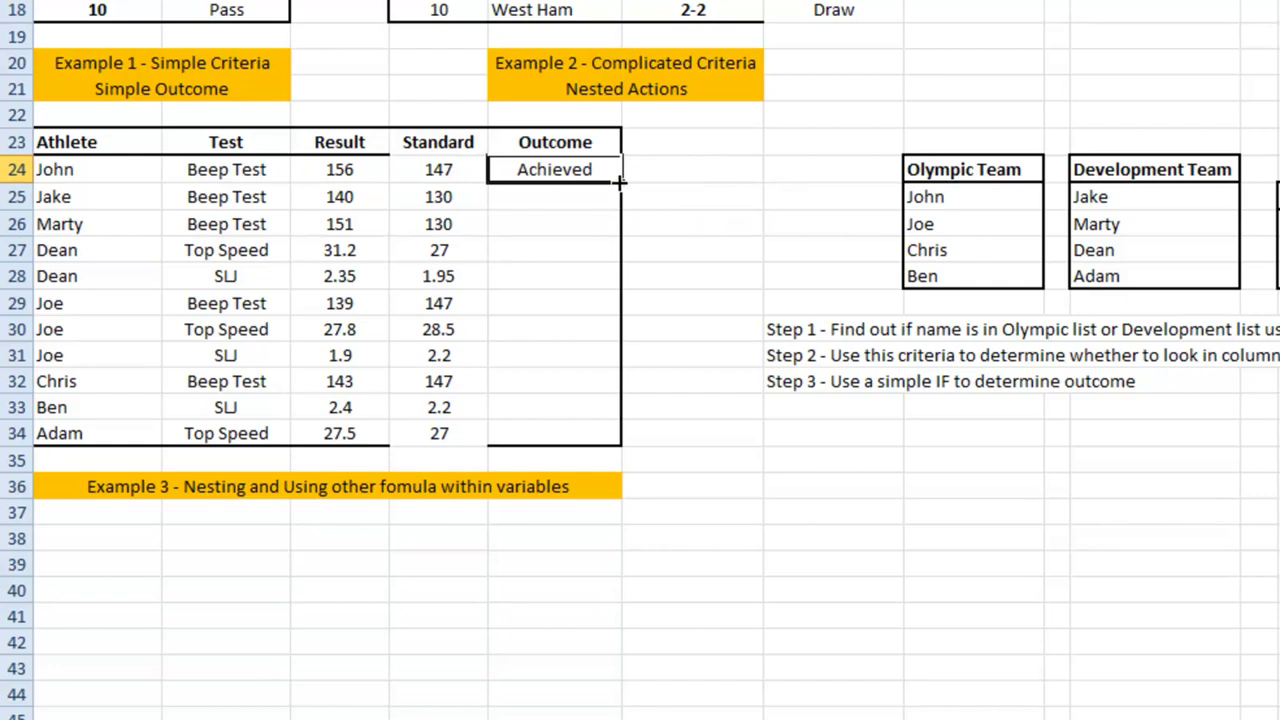
double_click(618, 177)
left_click(727, 388)
Step: Put a Thick Box Border around the athlete rows A24:E34
mouse_move(610, 432)
left_mouse_down()
mouse_move(80, 330)
mouse_move(46, 171)
left_mouse_up()
left_click(335, 2)
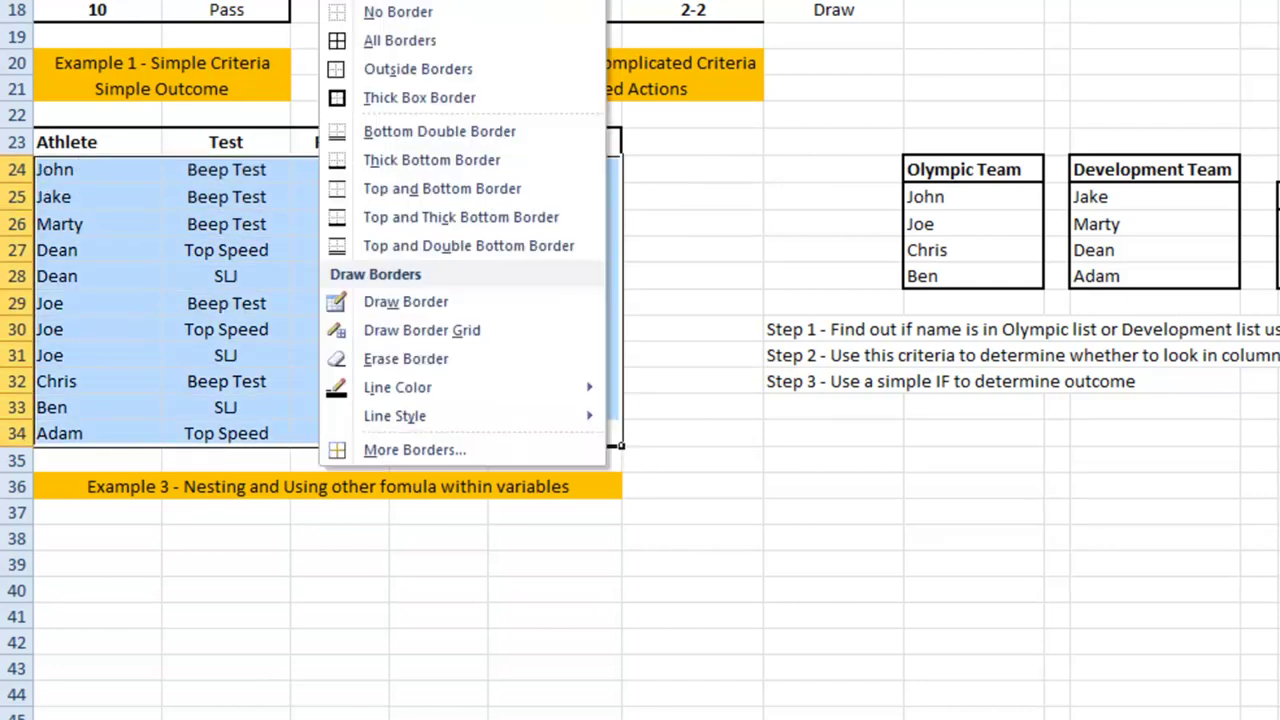
left_click(414, 94)
left_click(204, 560)
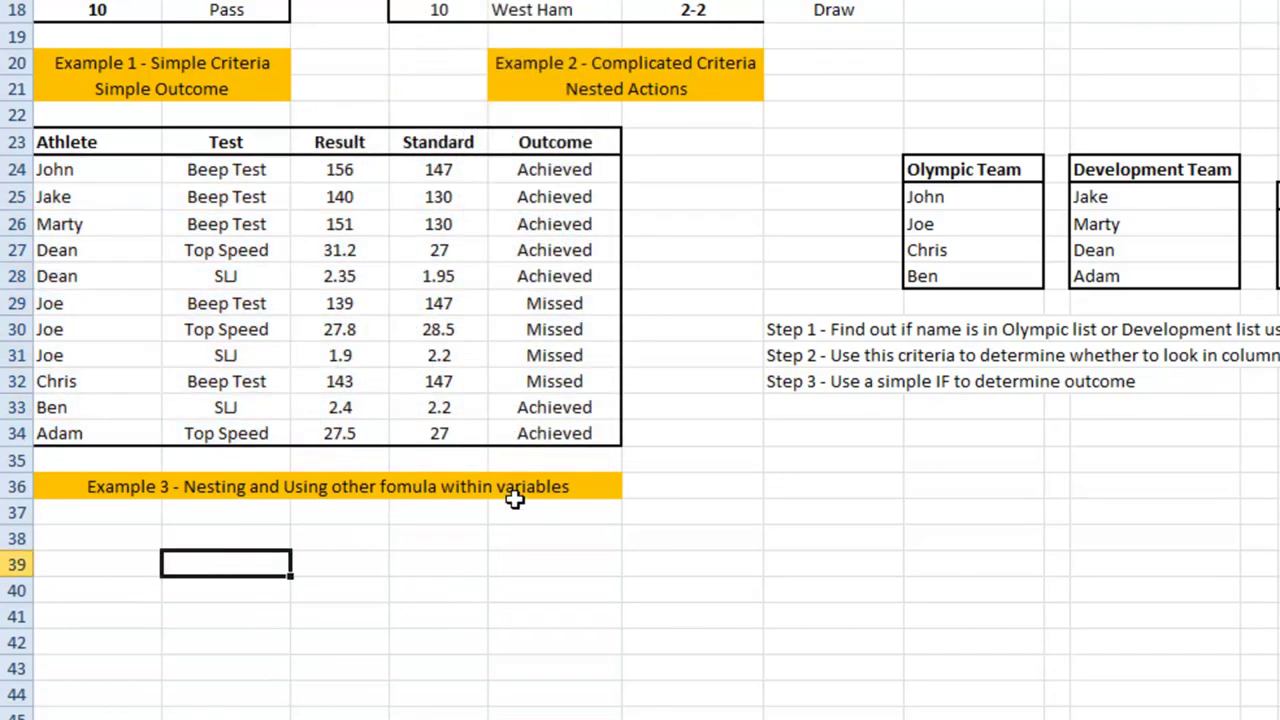
left_click(455, 169)
left_click(455, 169)
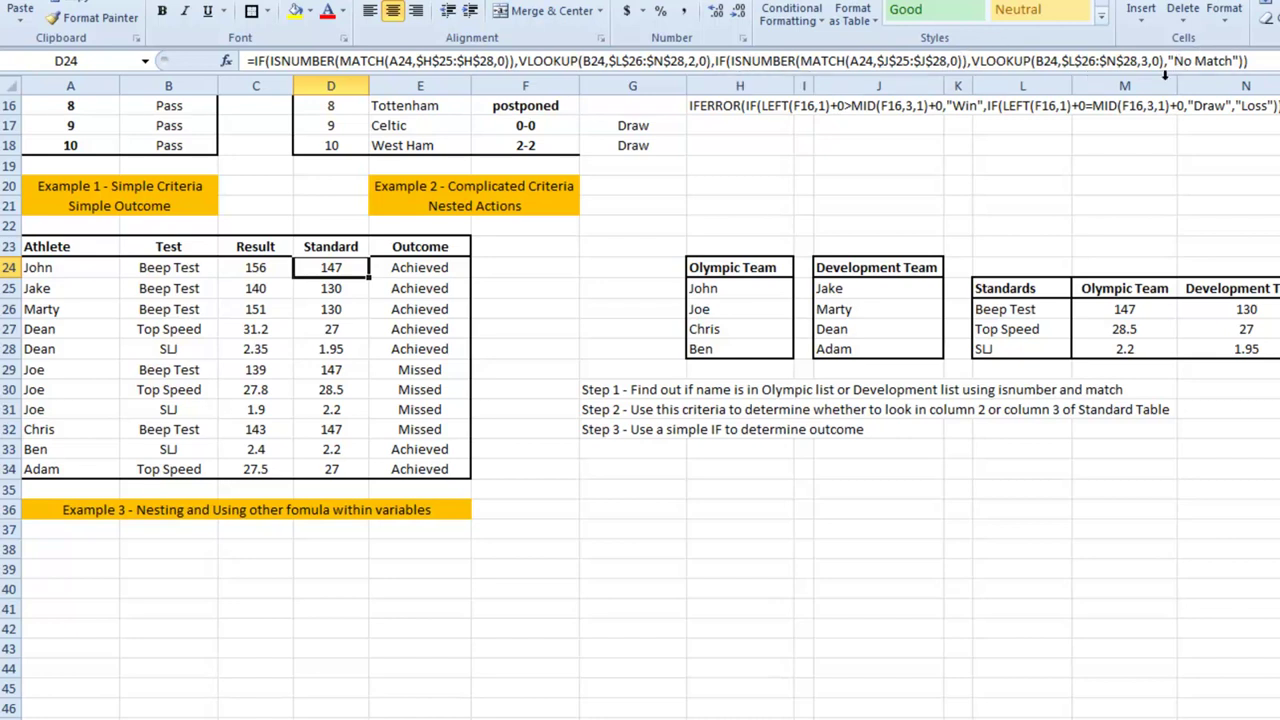
Step: Overwrite A30 with a new athlete first name absent from both team lists, triggering No Match
left_click(66, 386)
type("Justin")
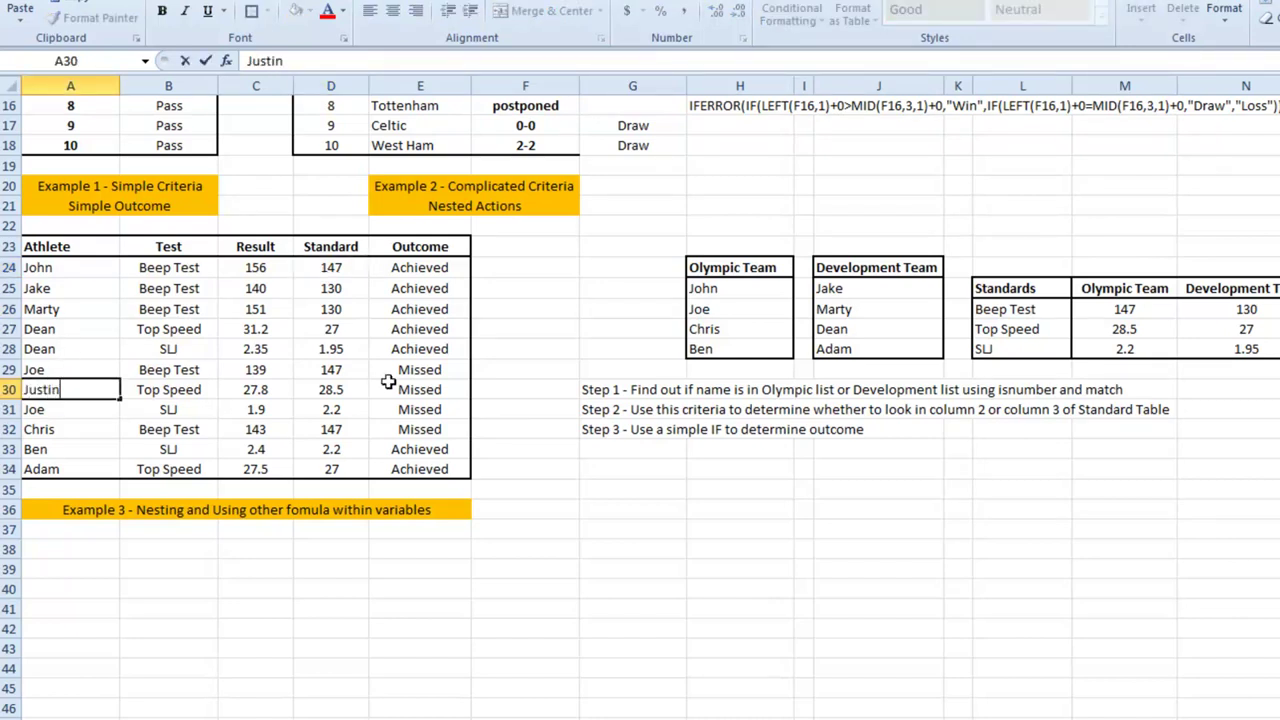
key("Return")
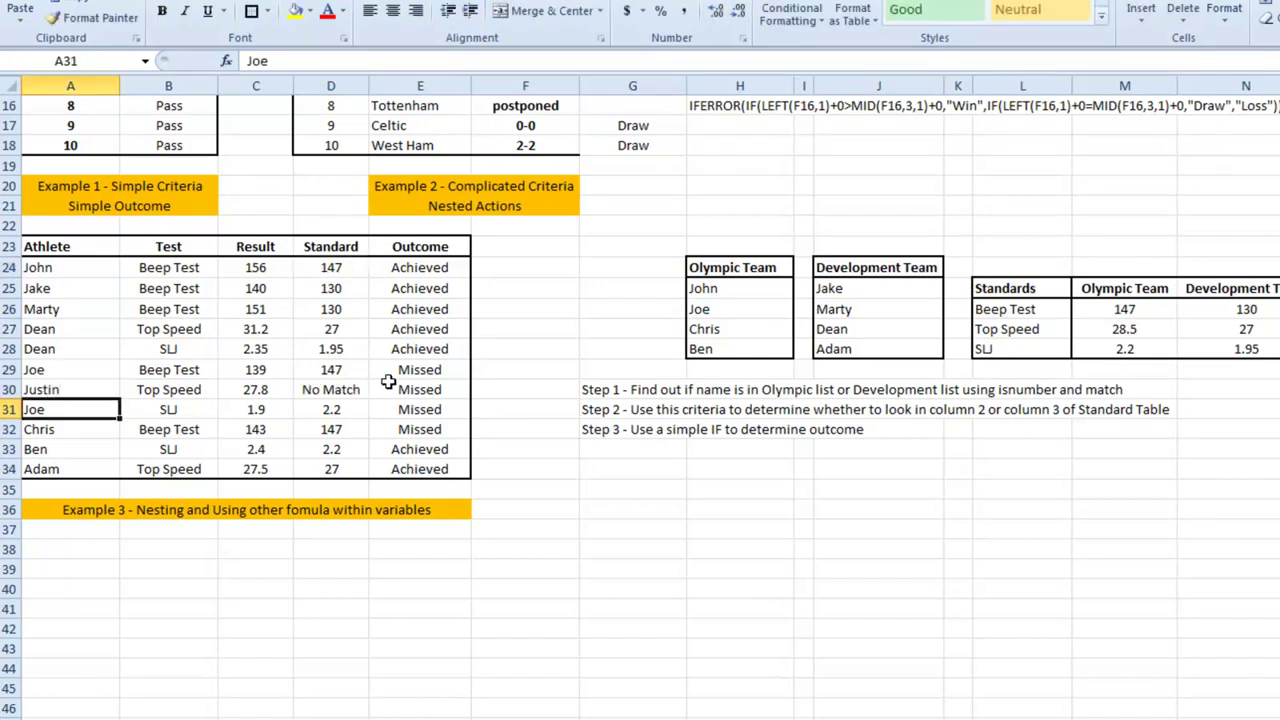